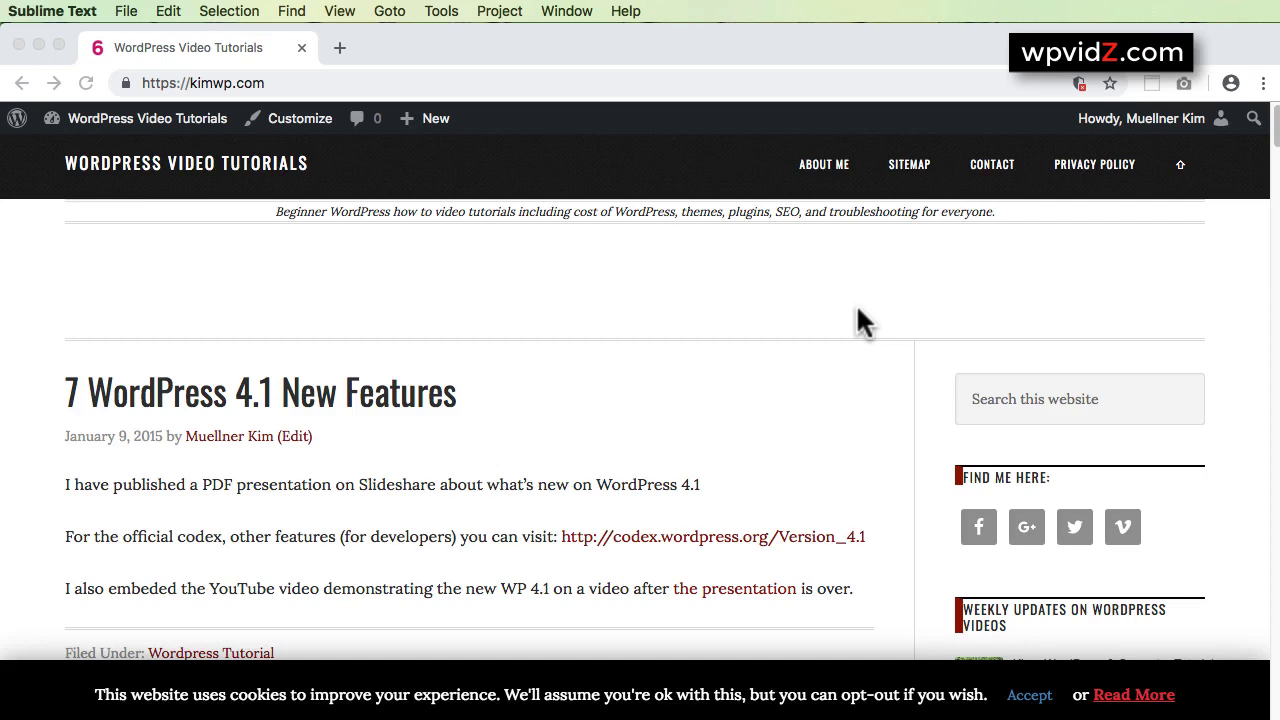
- Go to the site's admin dashboard and open the list of installed plugins
{"action": "left_click", "coordinate": [156, 272]}
{"action": "mouse_move", "coordinate": [156, 133]}
{"action": "left_click", "coordinate": [138, 168]}
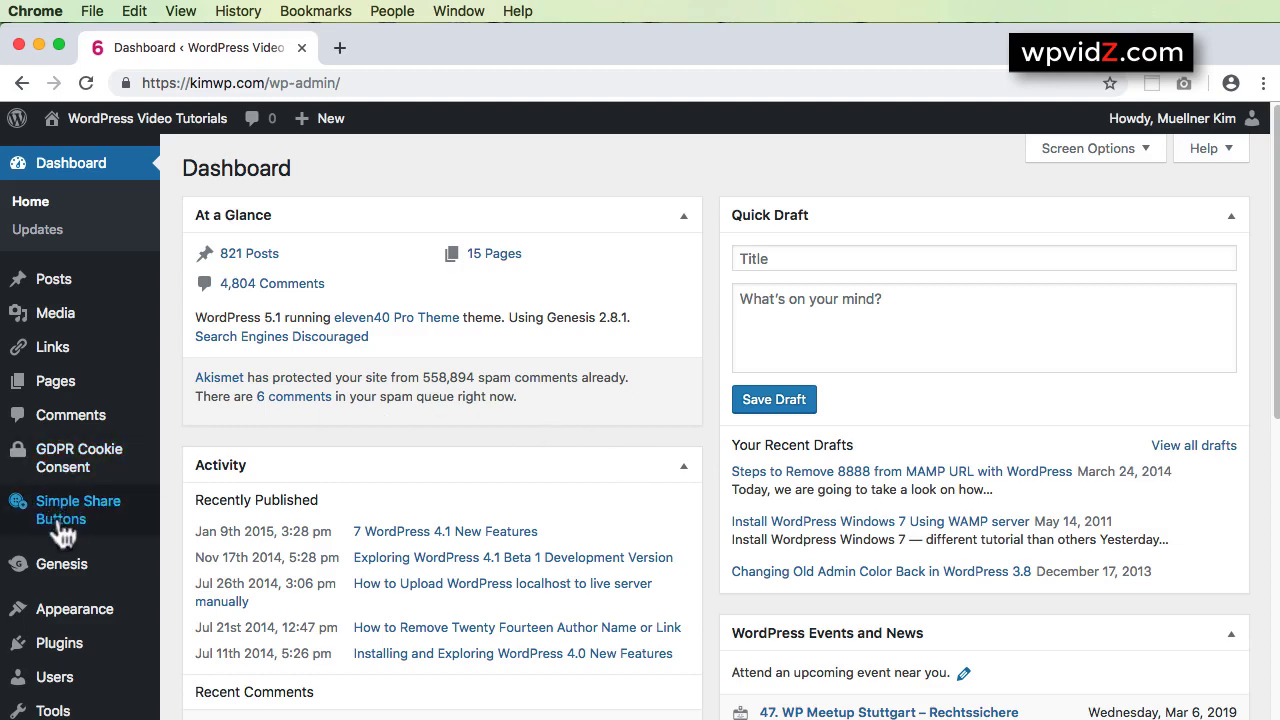
{"action": "scroll", "coordinate": [200, 588], "scroll_direction": "down", "scroll_amount": 3}
{"action": "mouse_move", "coordinate": [25, 562]}
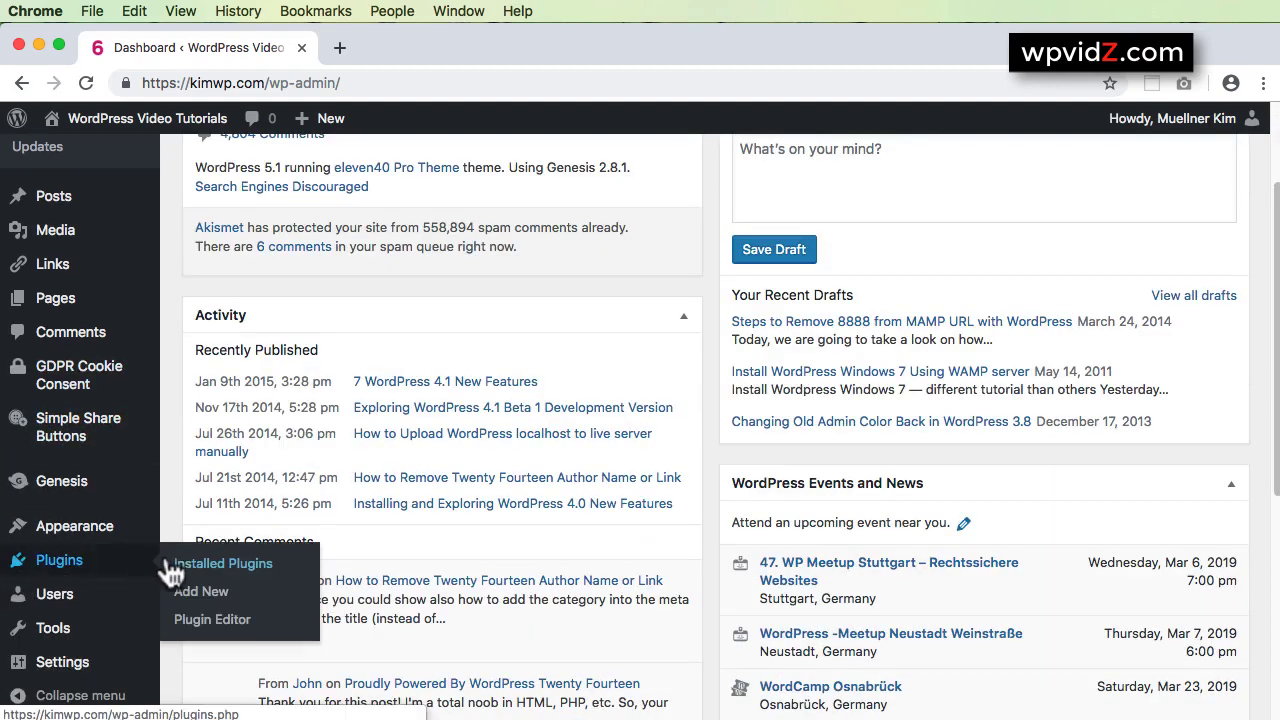
{"action": "left_click", "coordinate": [180, 566]}
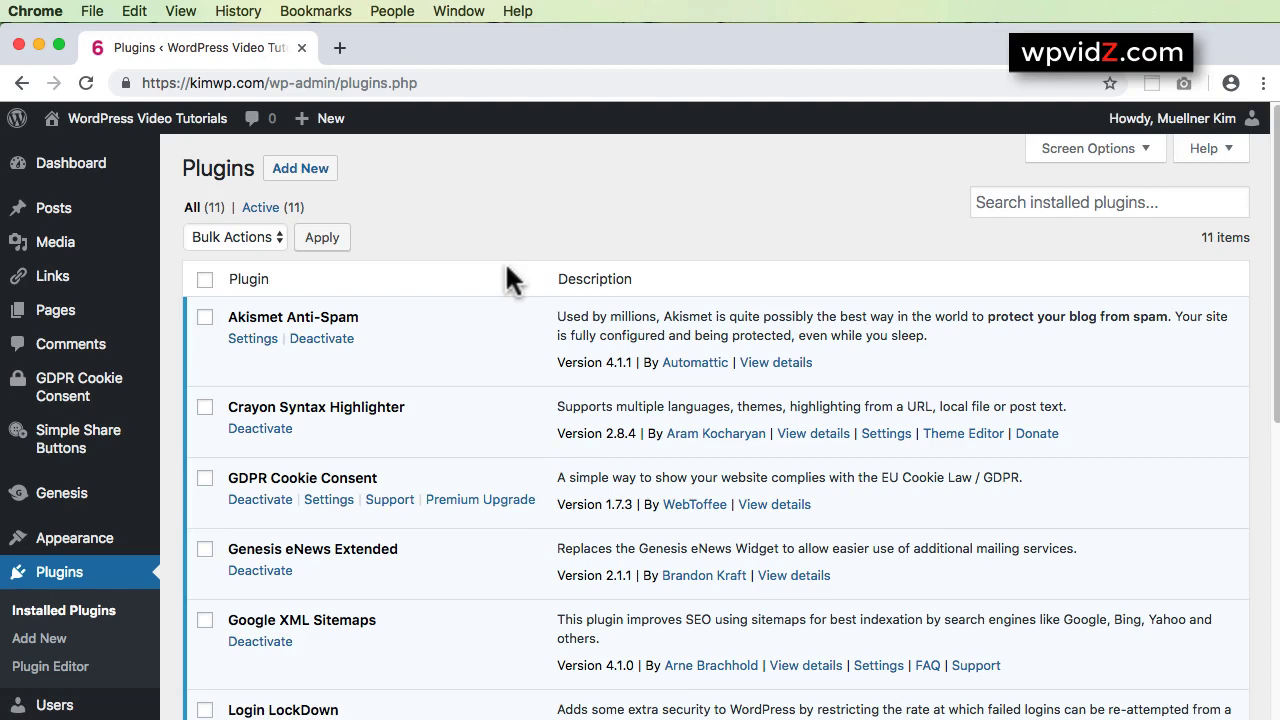
- Start a new post in the block editor and dismiss its welcome tip
{"action": "mouse_move", "coordinate": [332, 118]}
{"action": "left_click", "coordinate": [312, 155]}
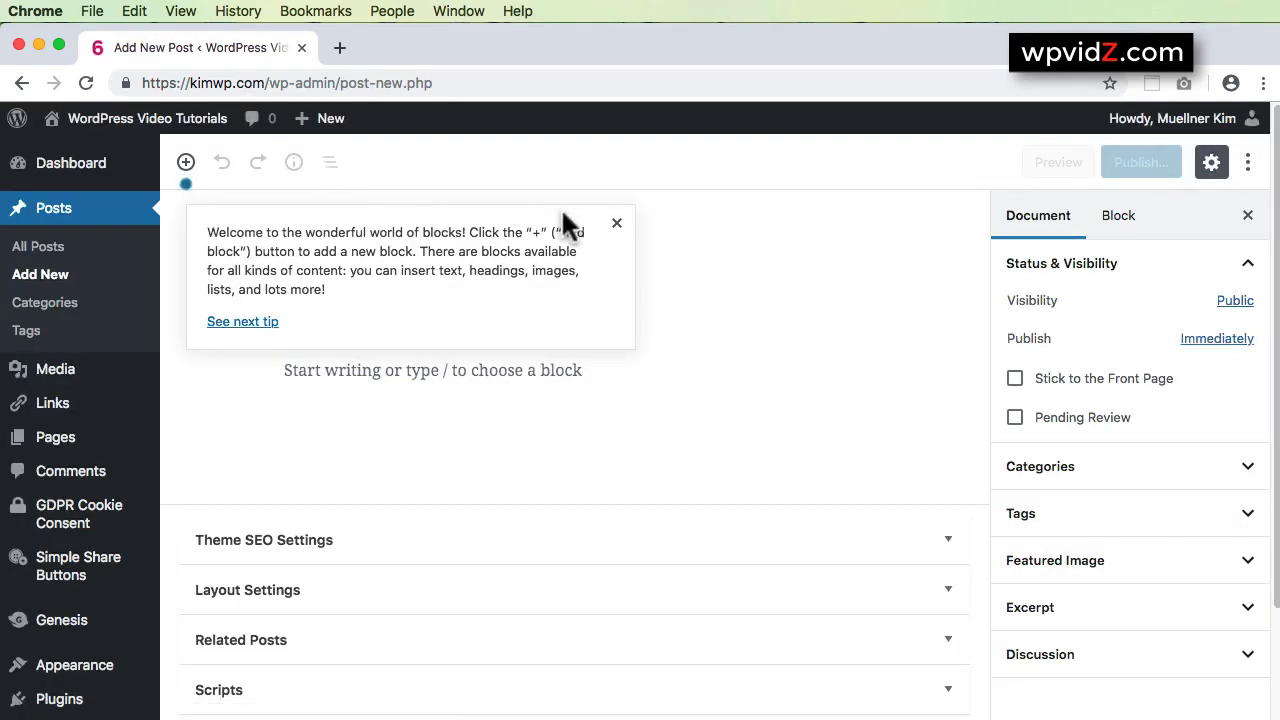
{"action": "left_click", "coordinate": [616, 223]}
{"action": "left_click", "coordinate": [822, 294]}
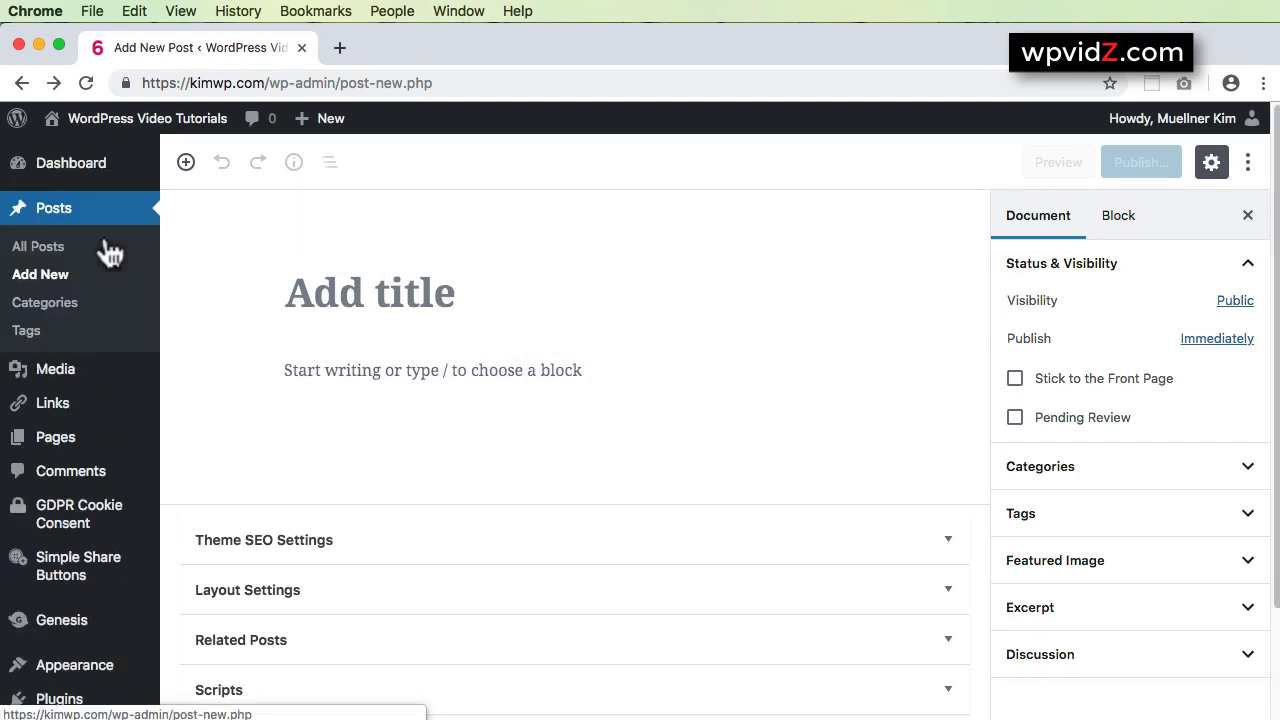
- Install and activate the Classic Editor plugin through the Keep it Classic section of the About WordPress page
{"action": "mouse_move", "coordinate": [17, 127]}
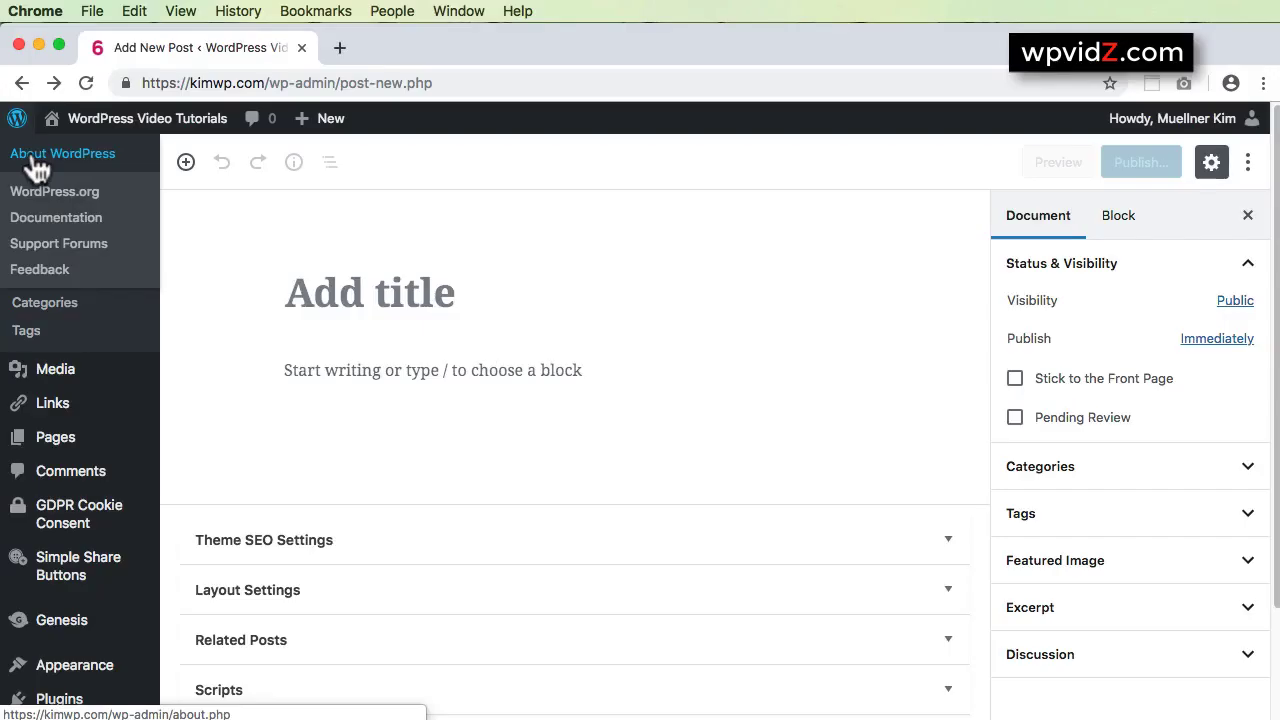
{"action": "left_click", "coordinate": [35, 160]}
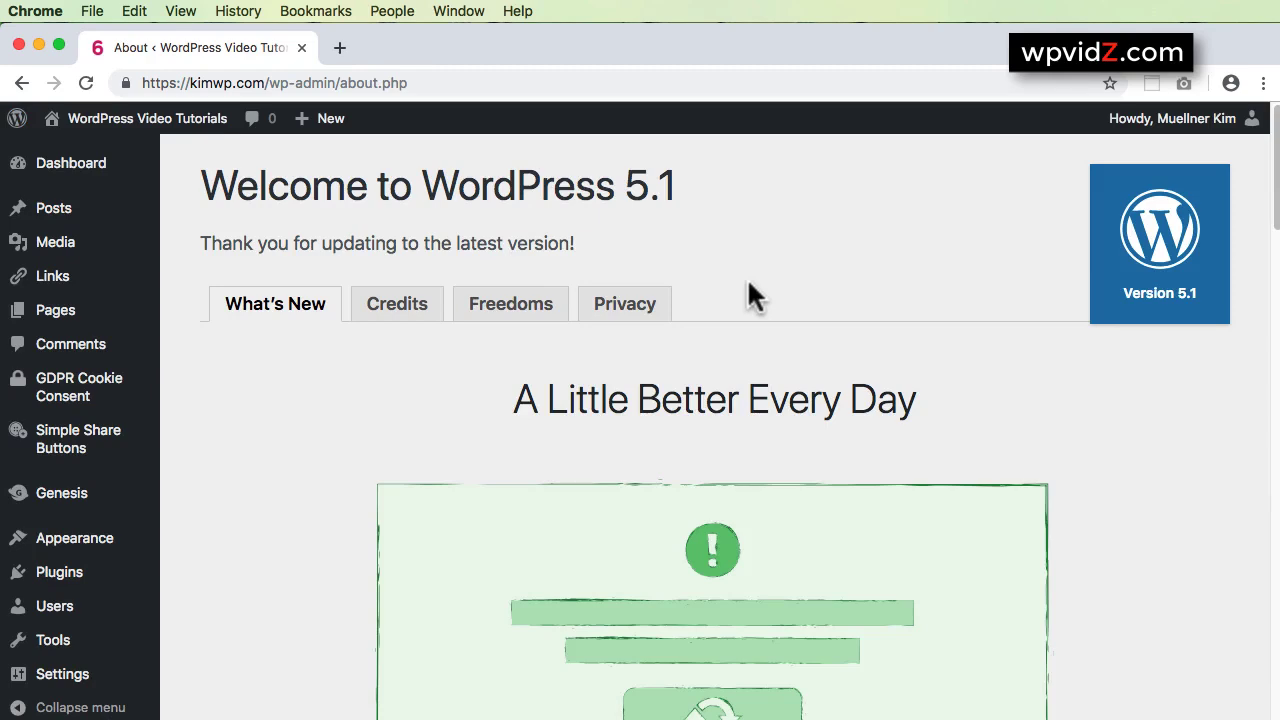
{"action": "scroll", "coordinate": [835, 405], "scroll_direction": "down", "scroll_amount": 20}
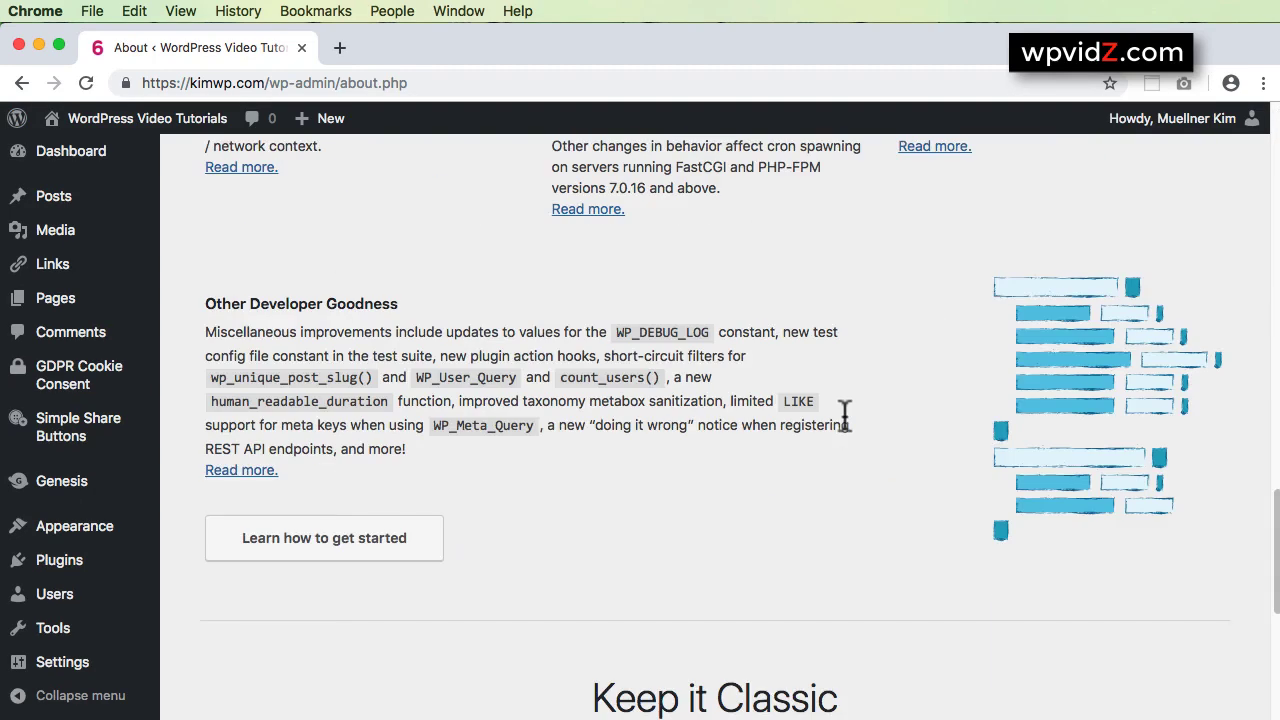
{"action": "scroll", "coordinate": [845, 412], "scroll_direction": "down", "scroll_amount": 10}
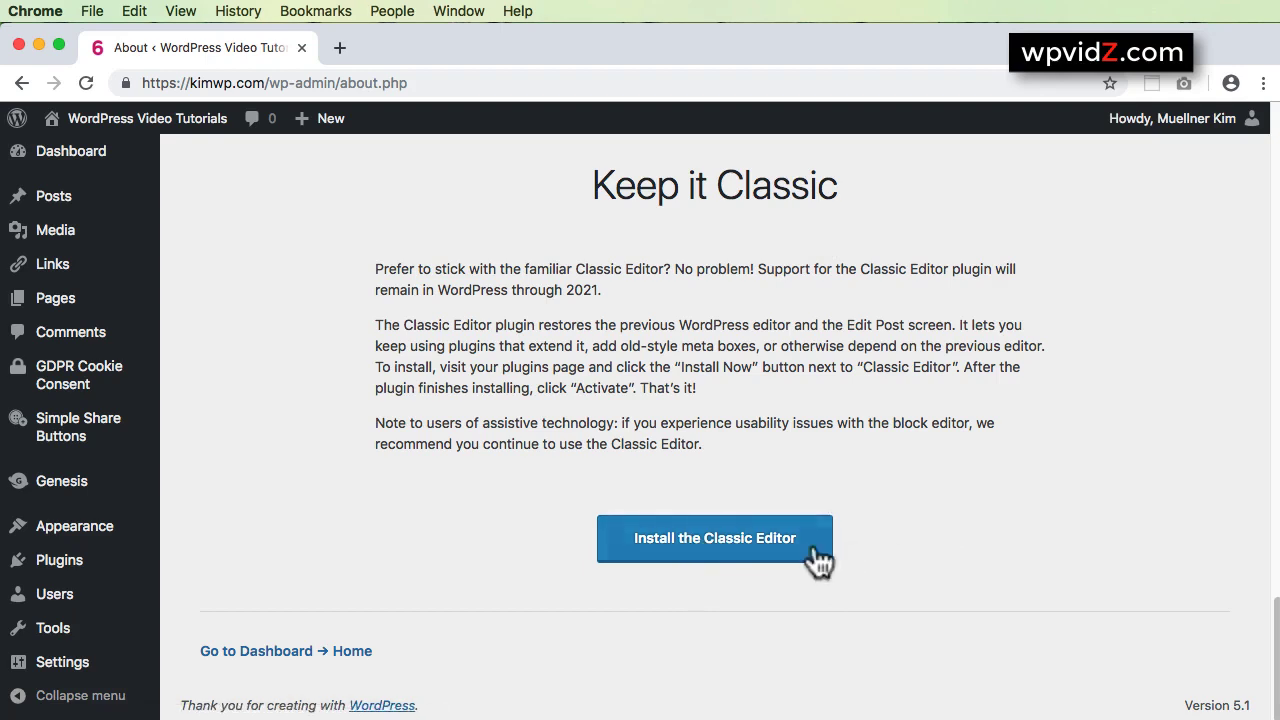
{"action": "left_click", "coordinate": [714, 552]}
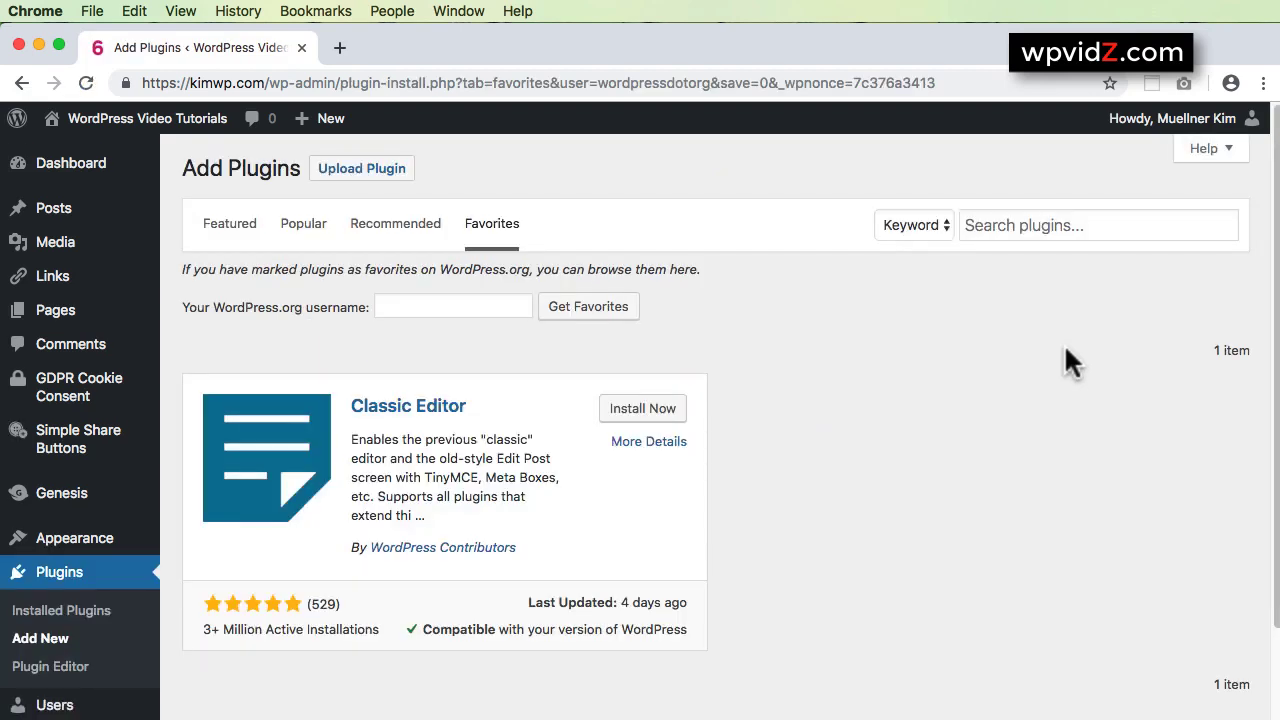
{"action": "left_click", "coordinate": [676, 418]}
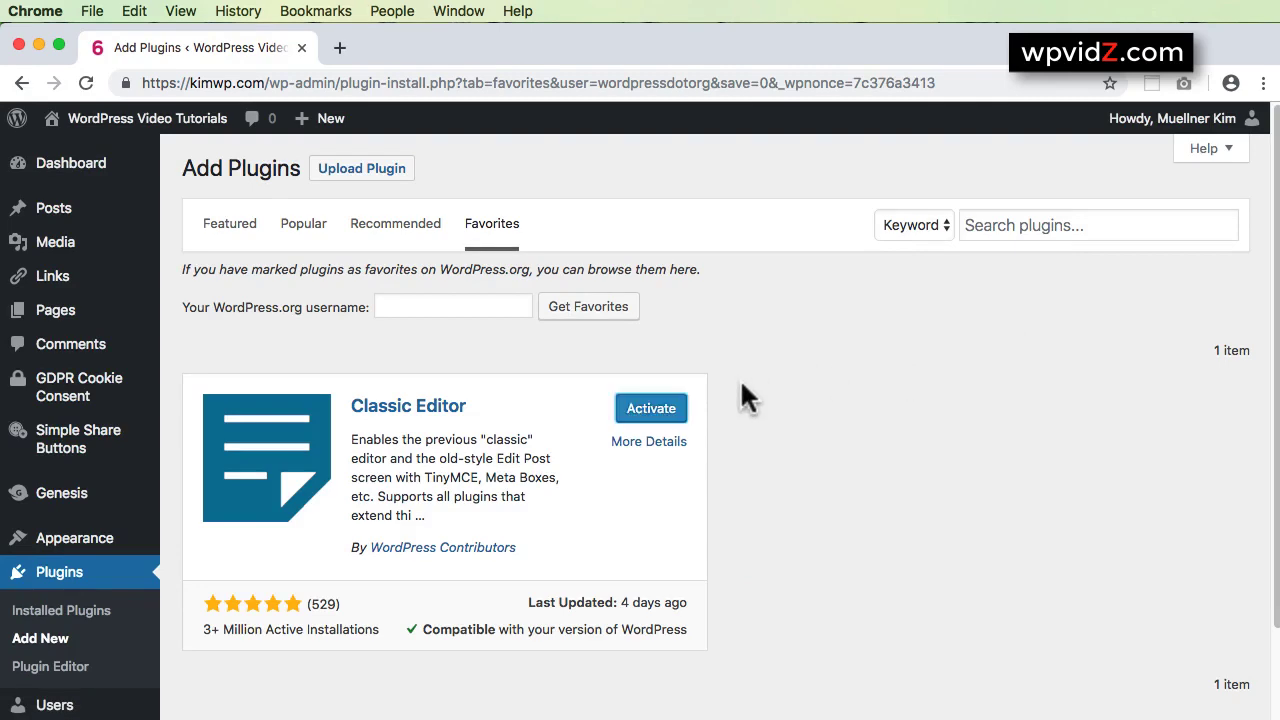
{"action": "left_click", "coordinate": [638, 416]}
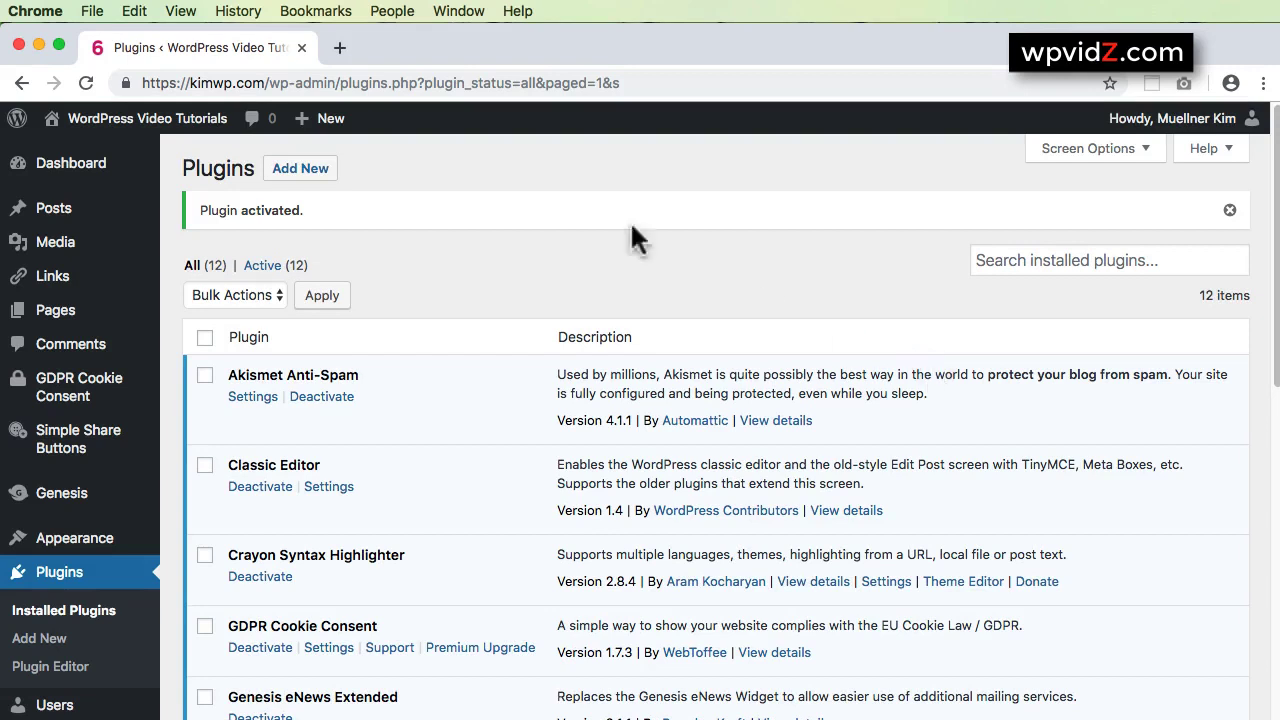
- View a new post in the classic editor and check the default editor options in the Writing settings
{"action": "mouse_move", "coordinate": [326, 132]}
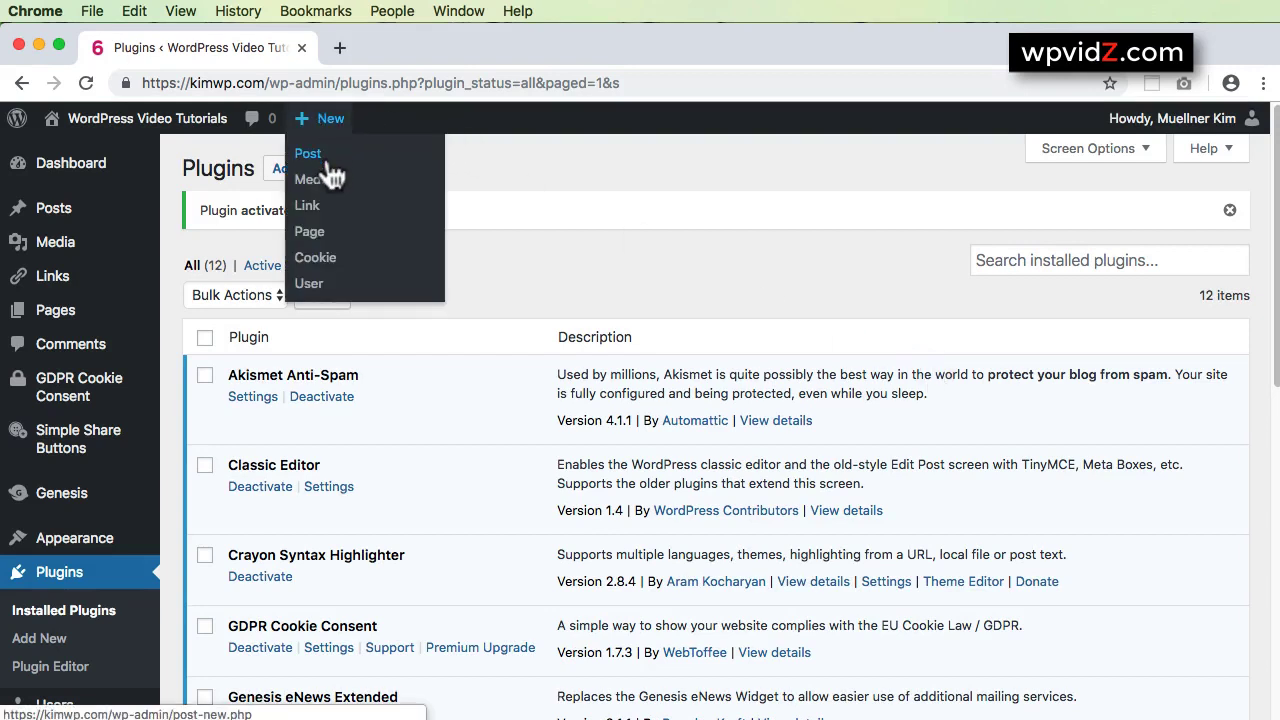
{"action": "left_click", "coordinate": [332, 158]}
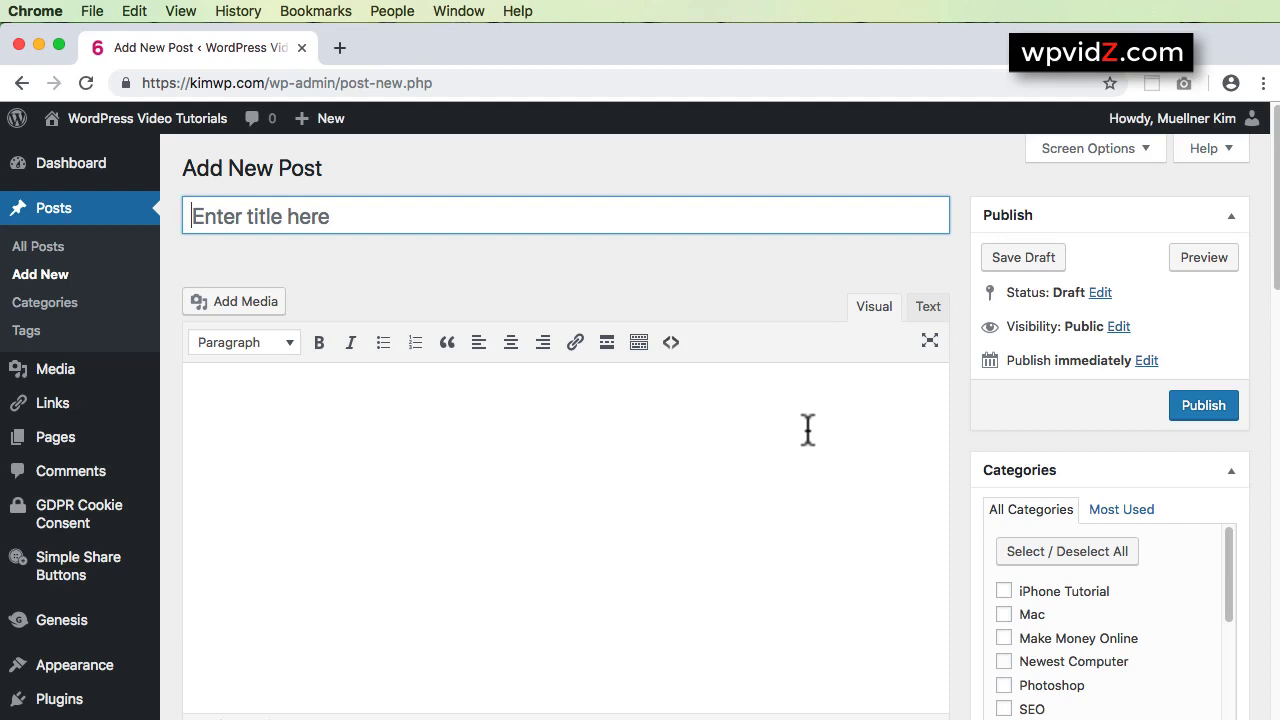
{"action": "scroll", "coordinate": [30, 578], "scroll_direction": "down", "scroll_amount": 3}
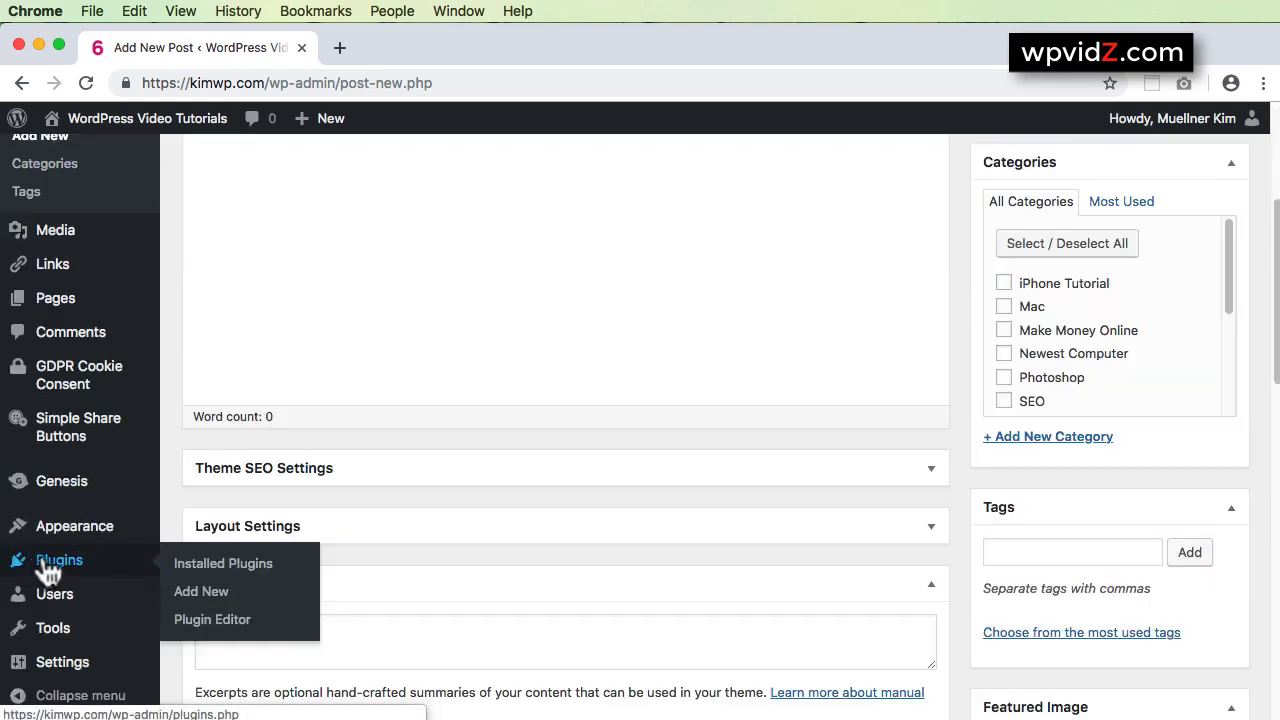
{"action": "scroll", "coordinate": [123, 618], "scroll_direction": "down", "scroll_amount": 2}
{"action": "mouse_move", "coordinate": [82, 676]}
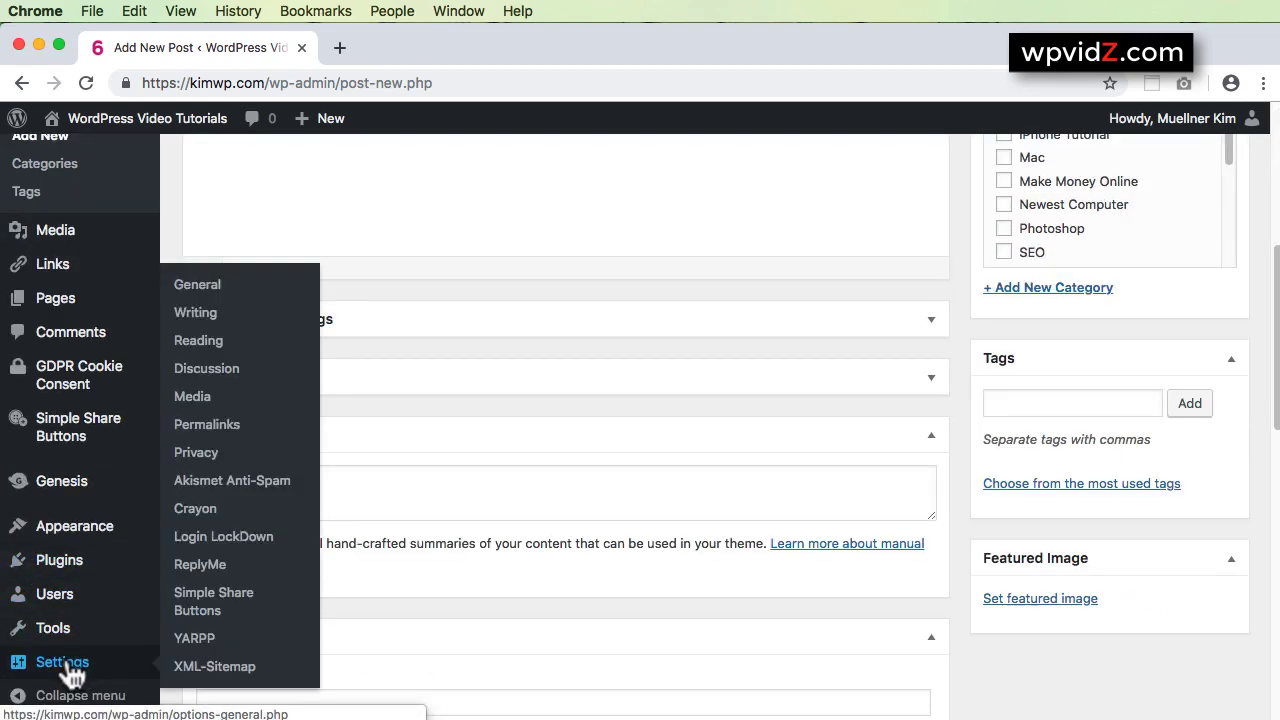
{"action": "left_click", "coordinate": [224, 318]}
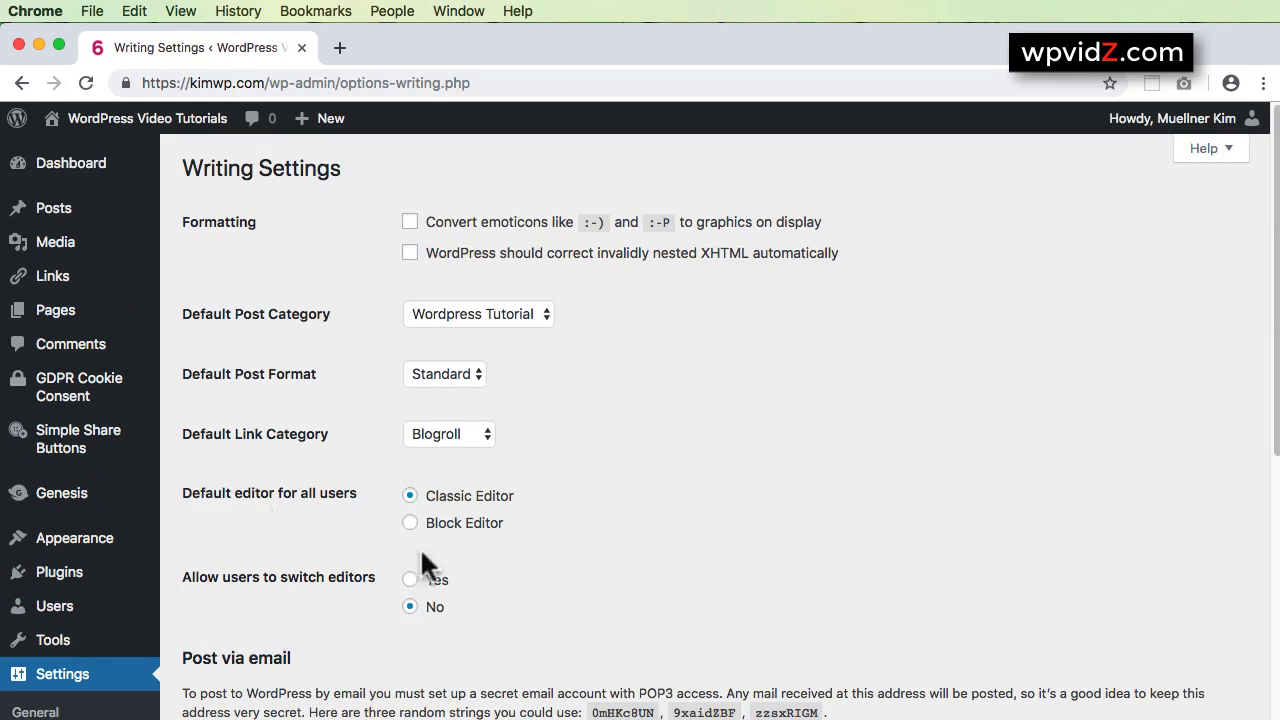
- Start another new post and look over the whole classic editing page down to its footer
{"action": "mouse_move", "coordinate": [318, 122]}
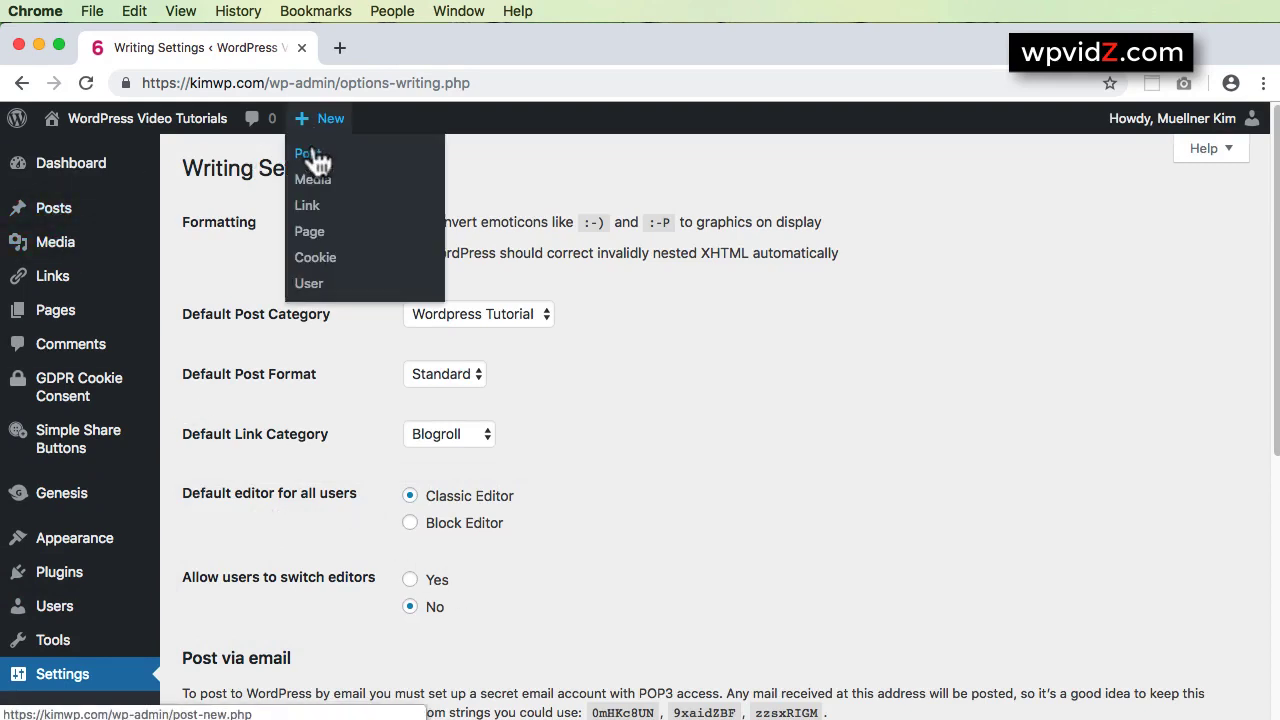
{"action": "left_click", "coordinate": [312, 155]}
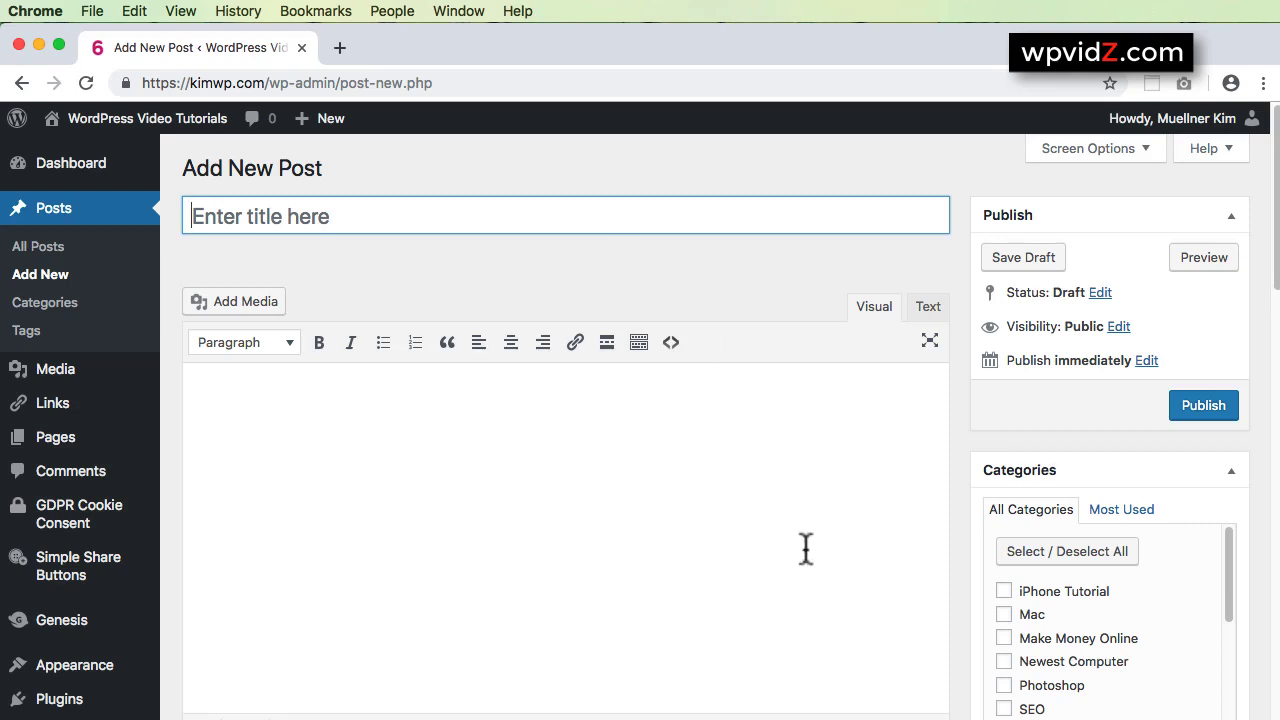
{"action": "scroll", "coordinate": [806, 549], "scroll_direction": "down", "scroll_amount": 15}
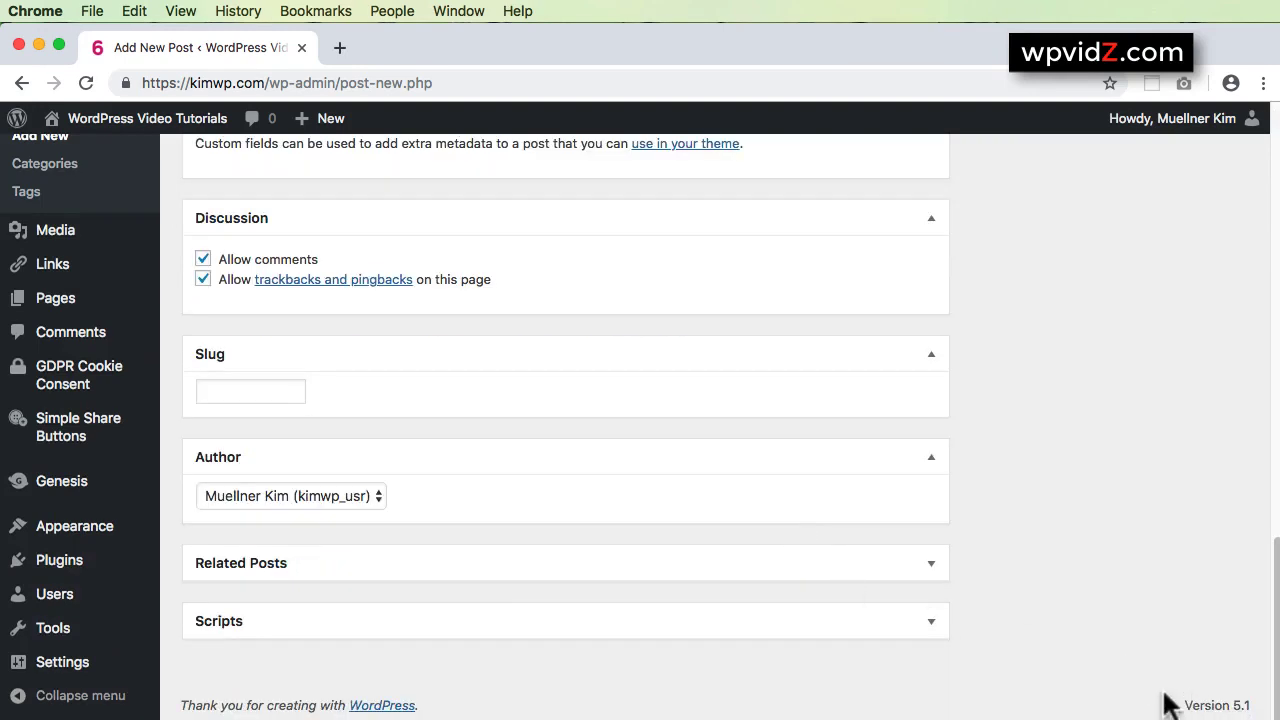
{"action": "scroll", "coordinate": [1134, 580], "scroll_direction": "up", "scroll_amount": 15}
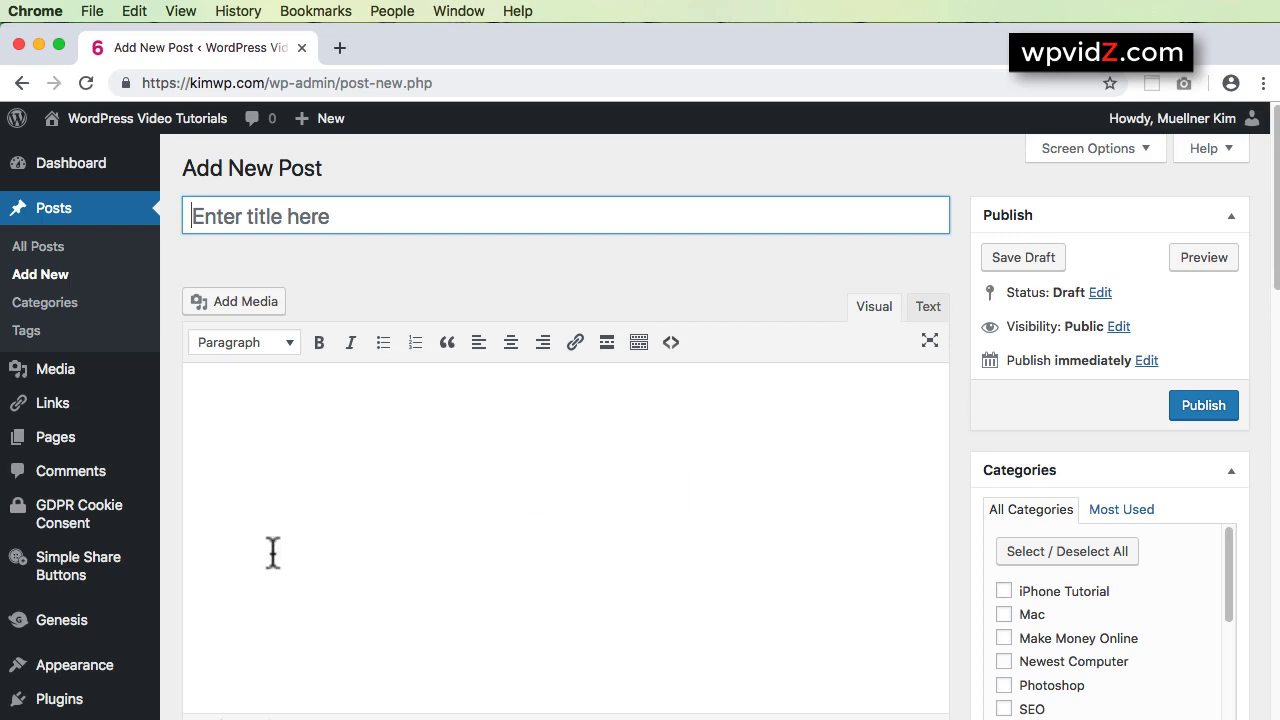
- Deactivate the Classic Editor plugin in the installed plugins list and delete it with its data
{"action": "scroll", "coordinate": [183, 598], "scroll_direction": "down", "scroll_amount": 5}
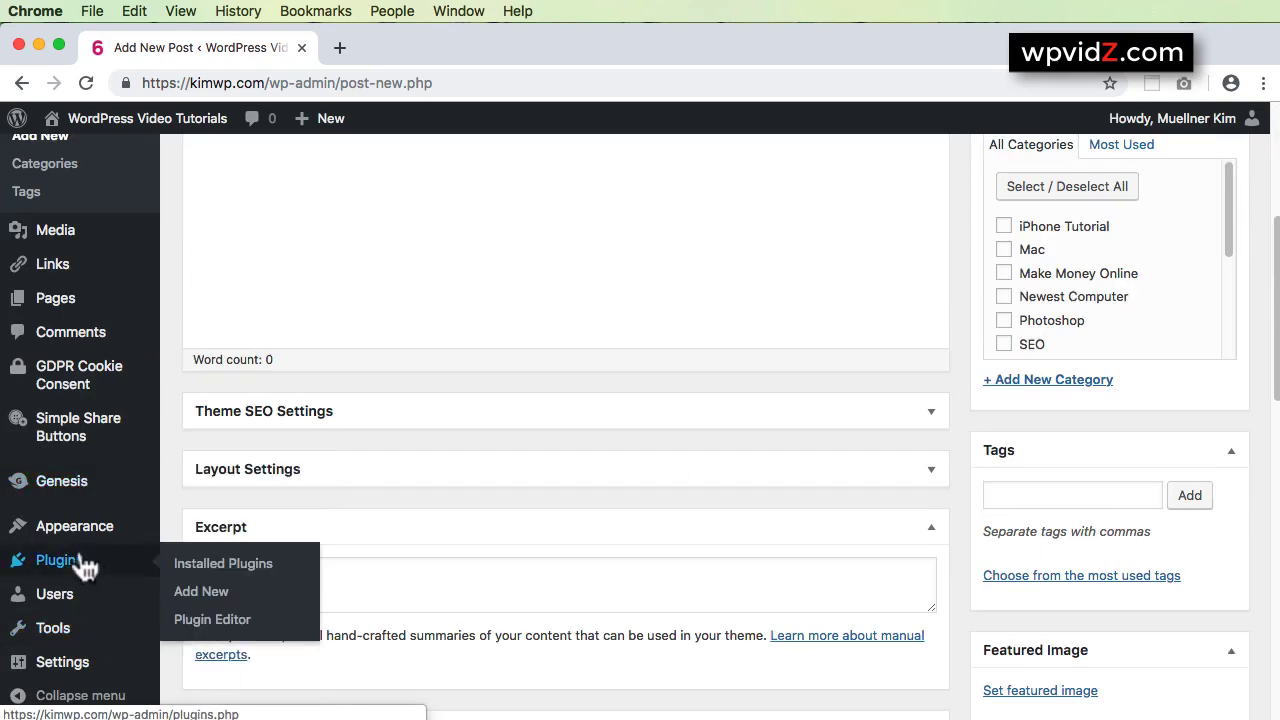
{"action": "left_click", "coordinate": [226, 563]}
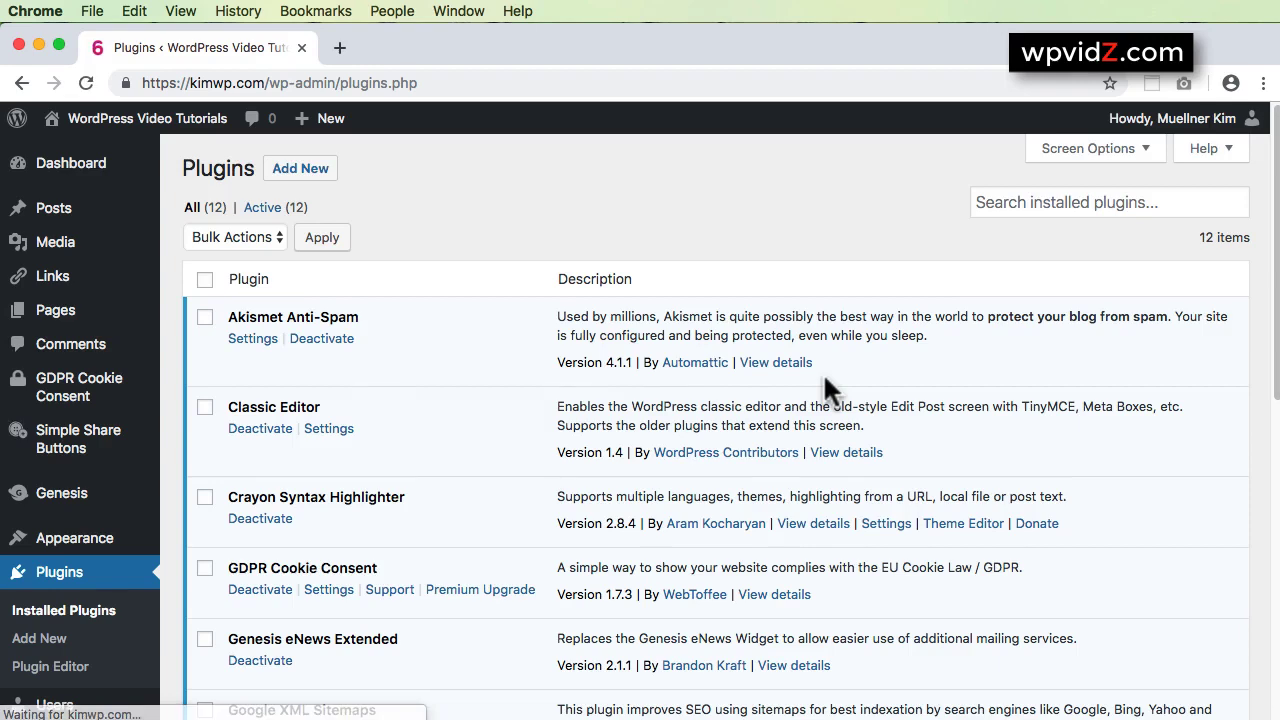
{"action": "scroll", "coordinate": [826, 306], "scroll_direction": "down", "scroll_amount": 2}
{"action": "left_click", "coordinate": [272, 316]}
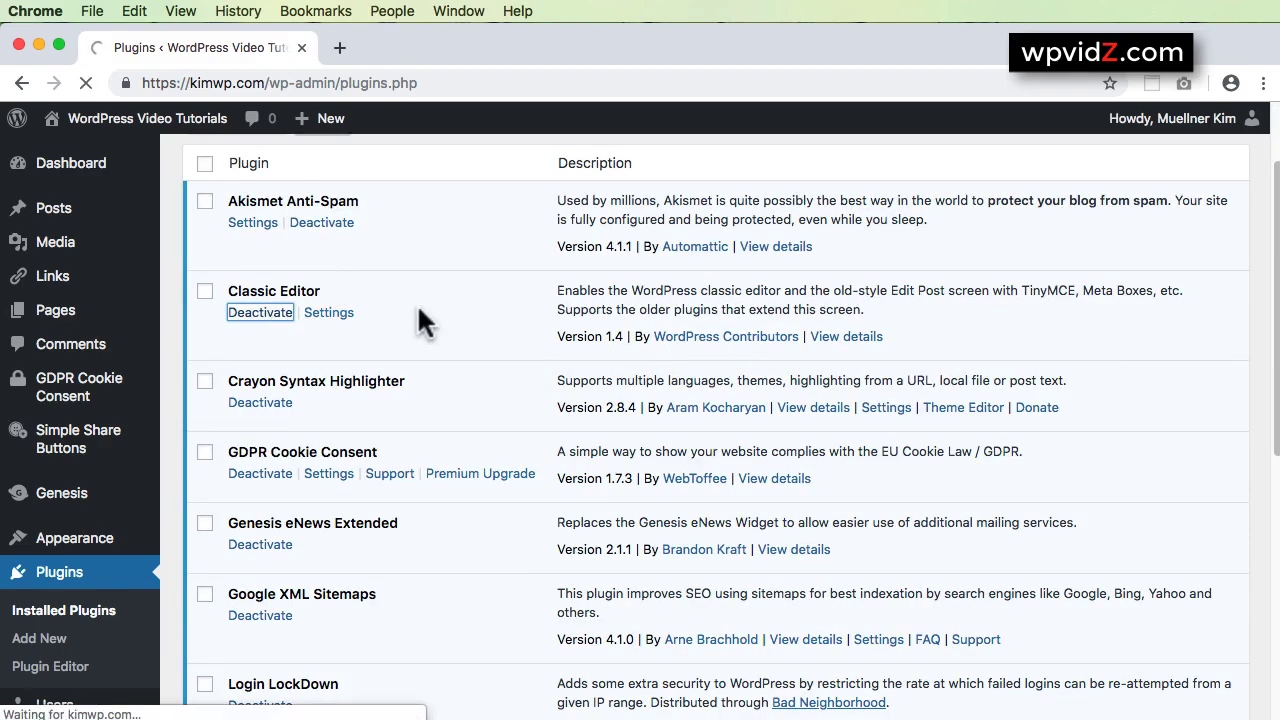
{"action": "left_click", "coordinate": [308, 488]}
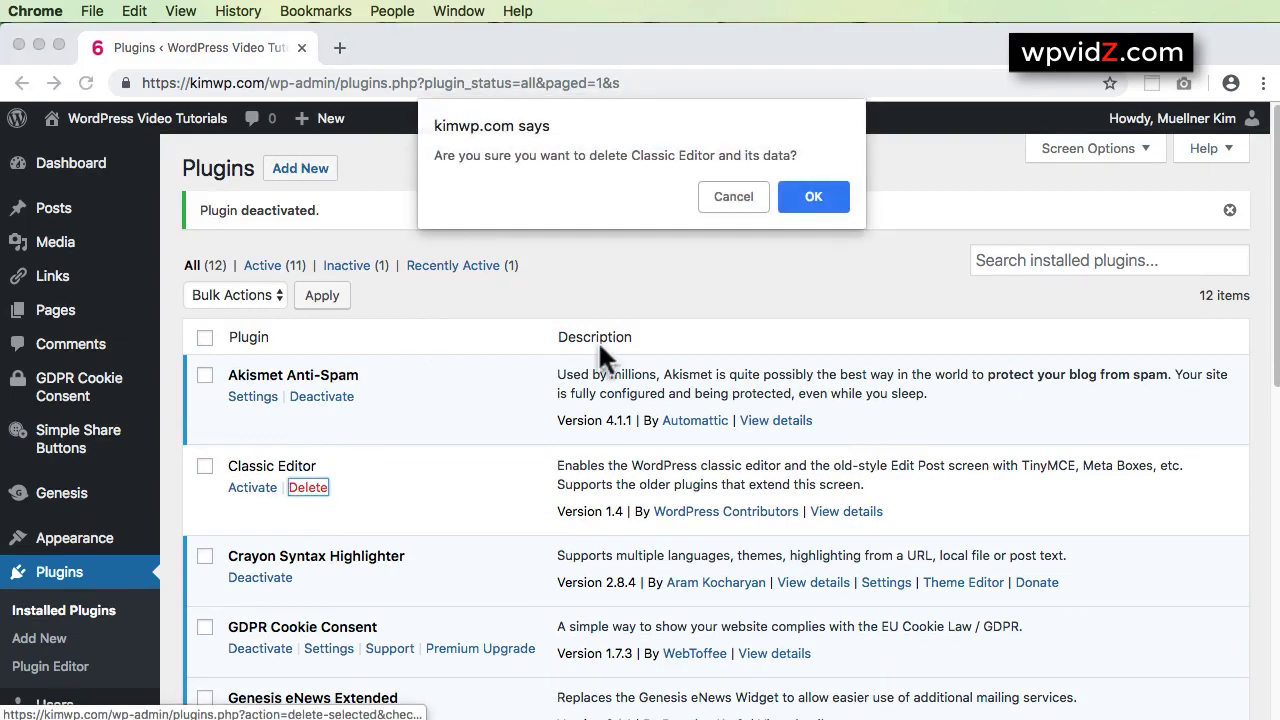
{"action": "left_click", "coordinate": [810, 199]}
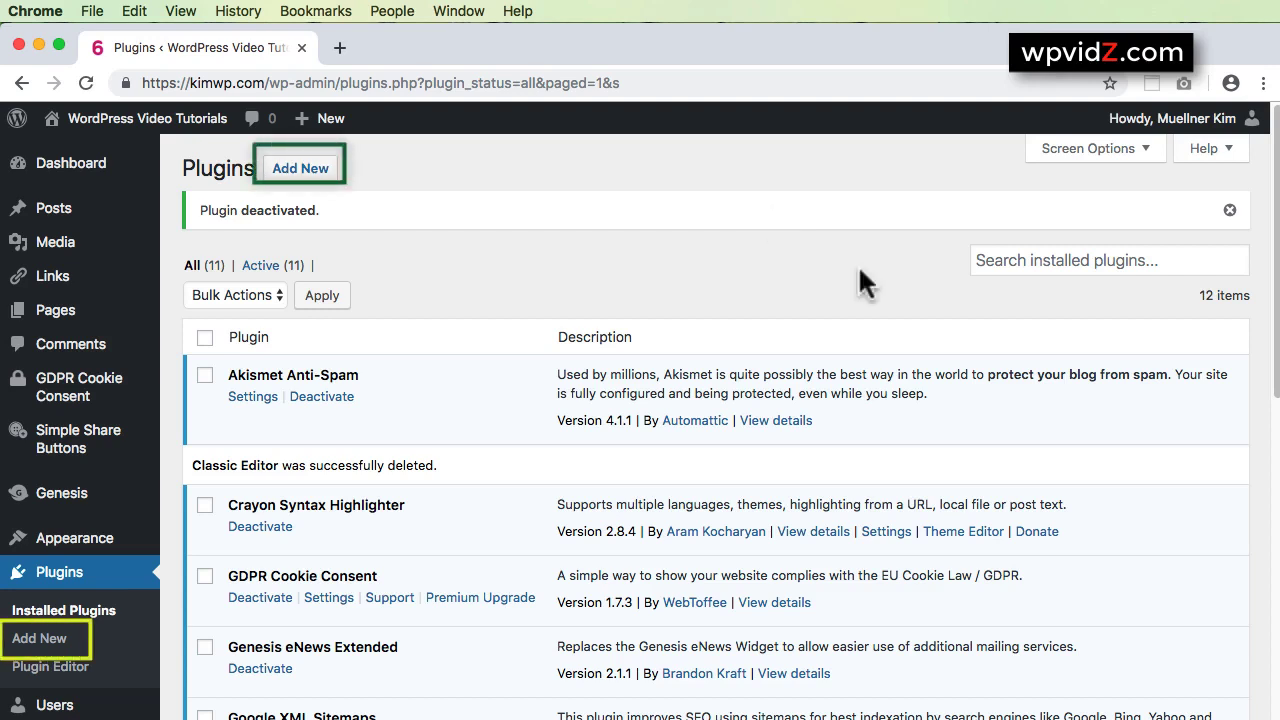
- Search the available plugins for "maintenance", and install and activate WP Maintenance Mode by Designmodo
{"action": "left_click", "coordinate": [300, 168]}
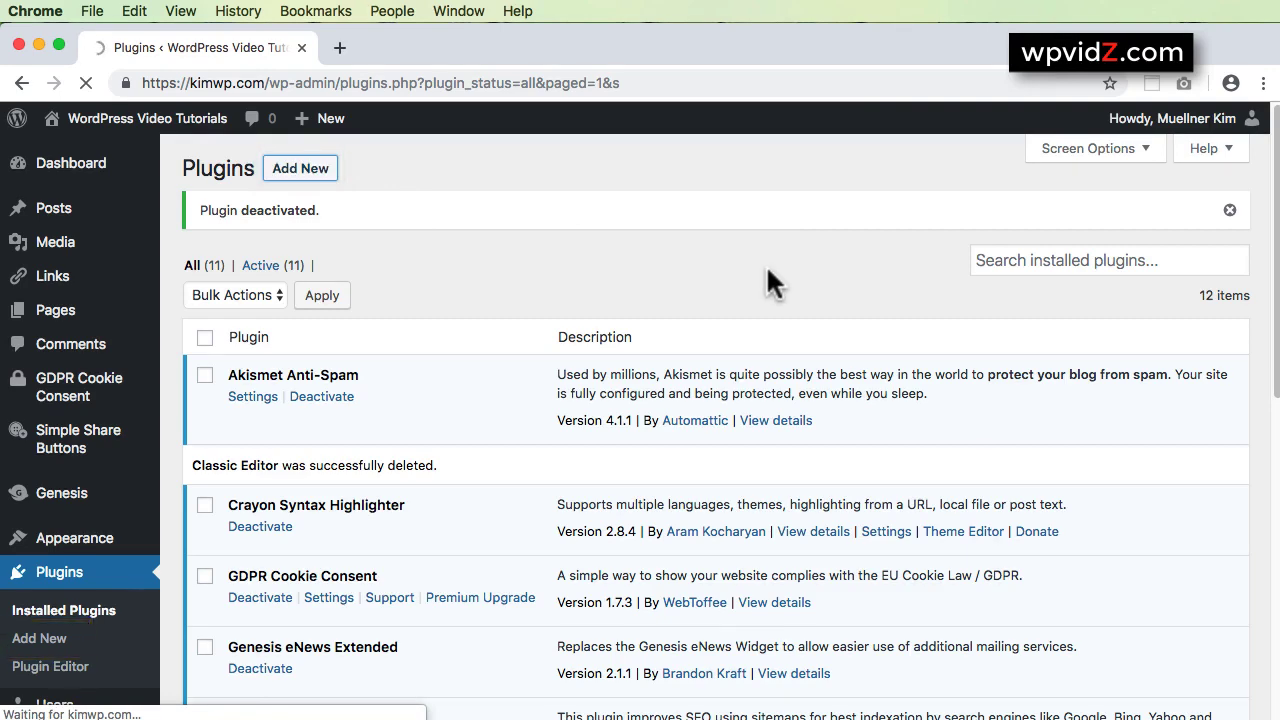
{"action": "left_click", "coordinate": [1030, 226]}
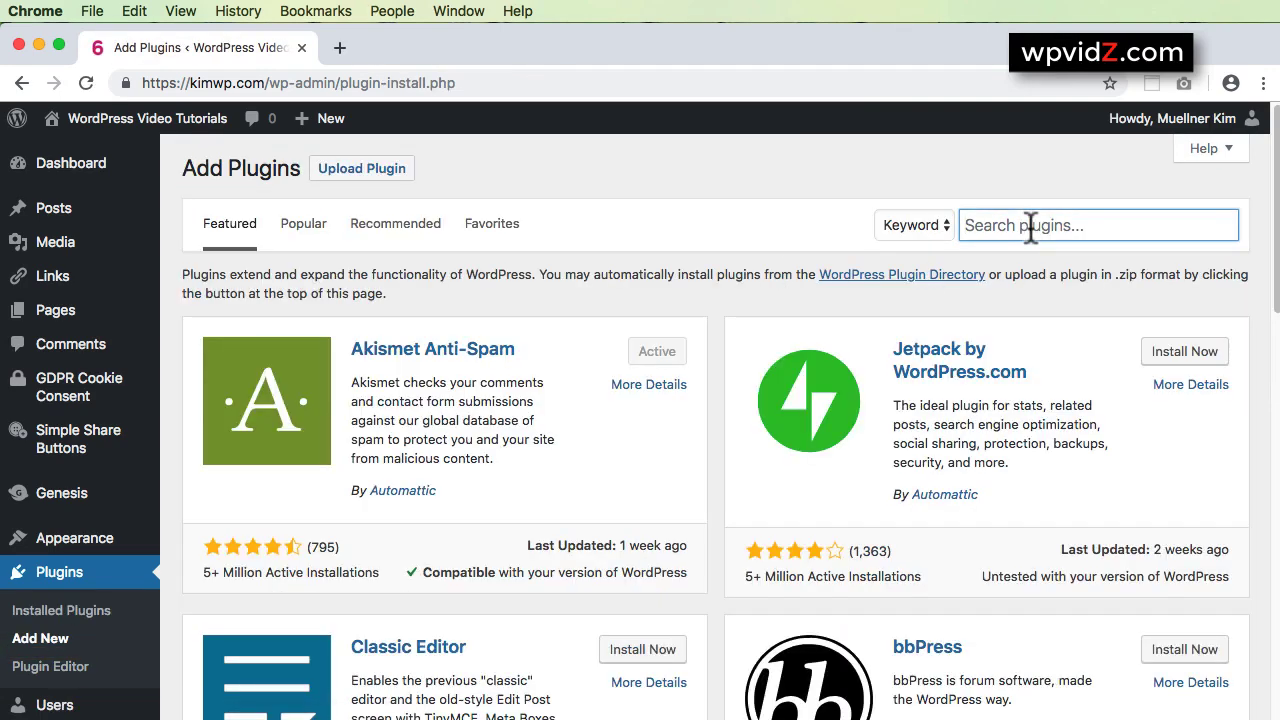
{"action": "type", "text": "maintenanc"}
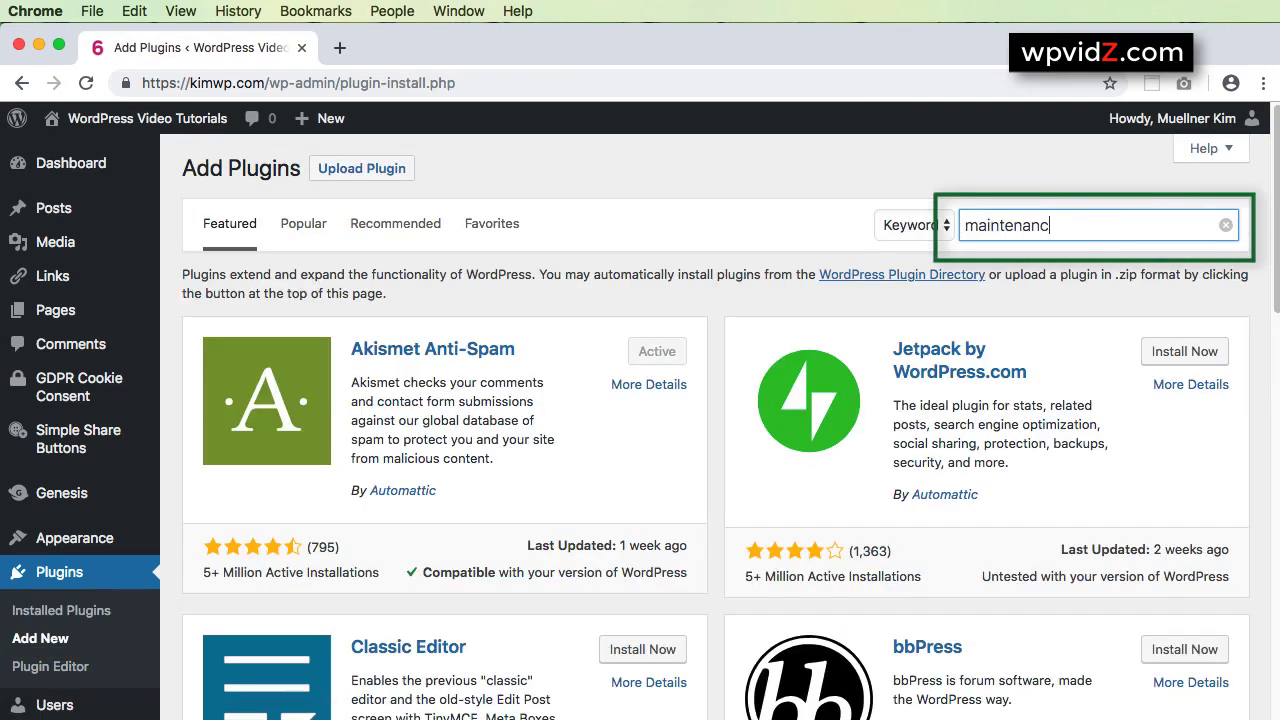
{"action": "type", "text": "e"}
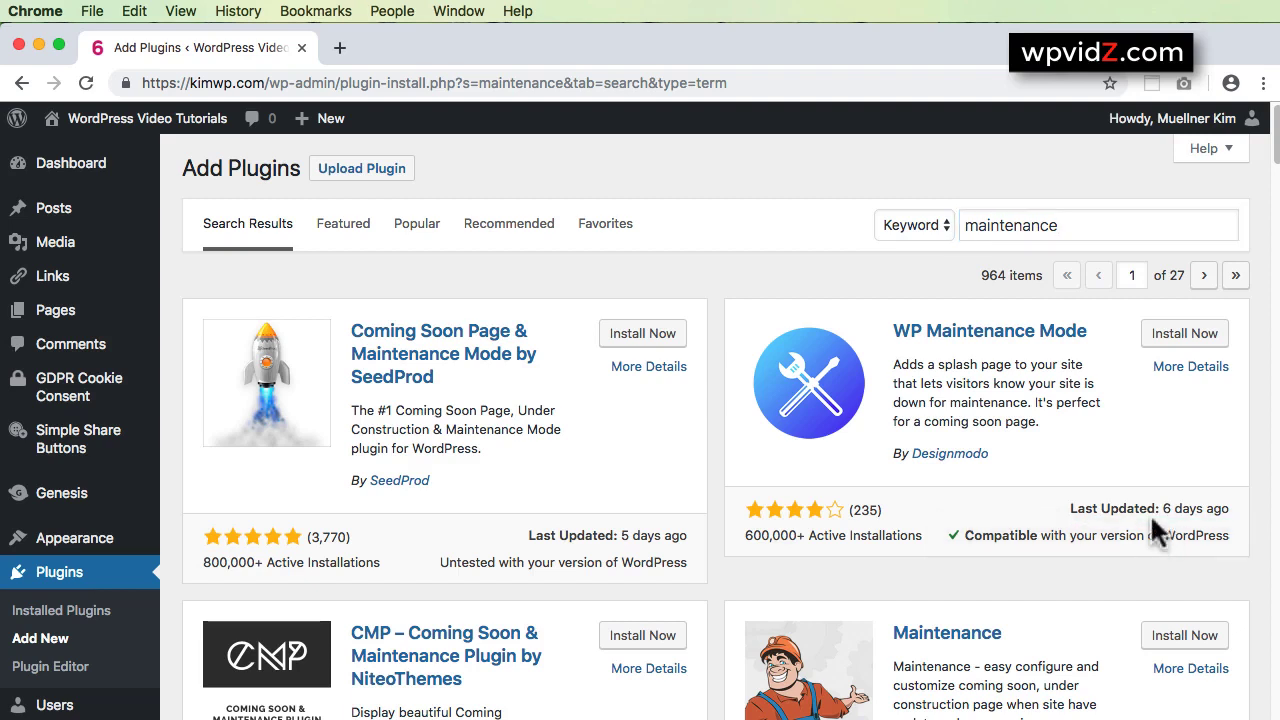
{"action": "left_click", "coordinate": [1168, 335]}
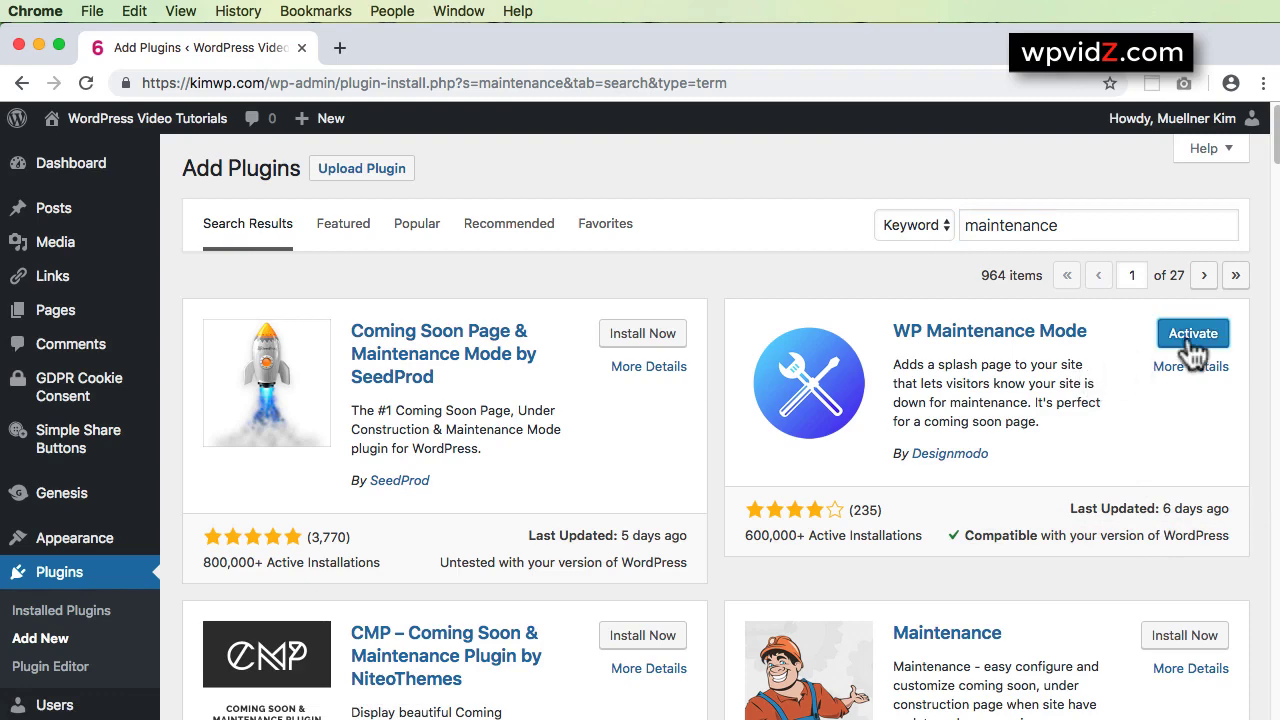
{"action": "left_click", "coordinate": [1190, 340]}
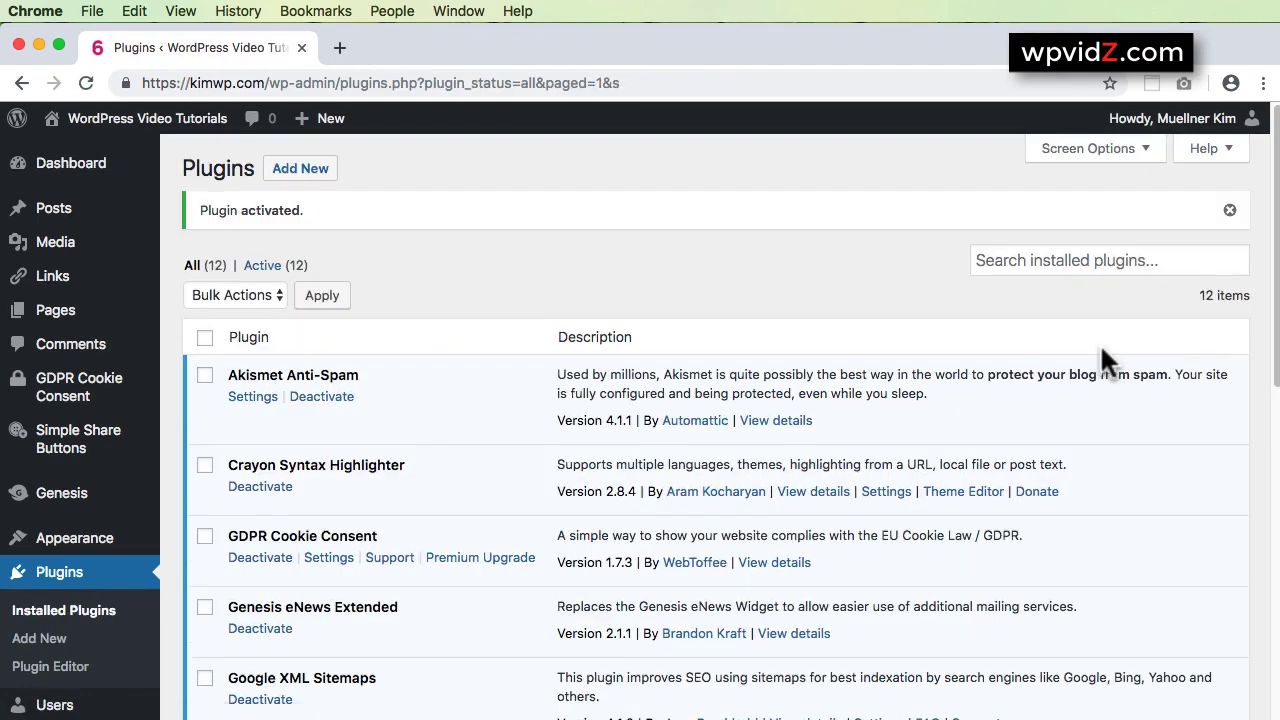
- Open the WP Maintenance Mode plugin's general settings and set its status to Activated
{"action": "scroll", "coordinate": [800, 505], "scroll_direction": "down", "scroll_amount": 10}
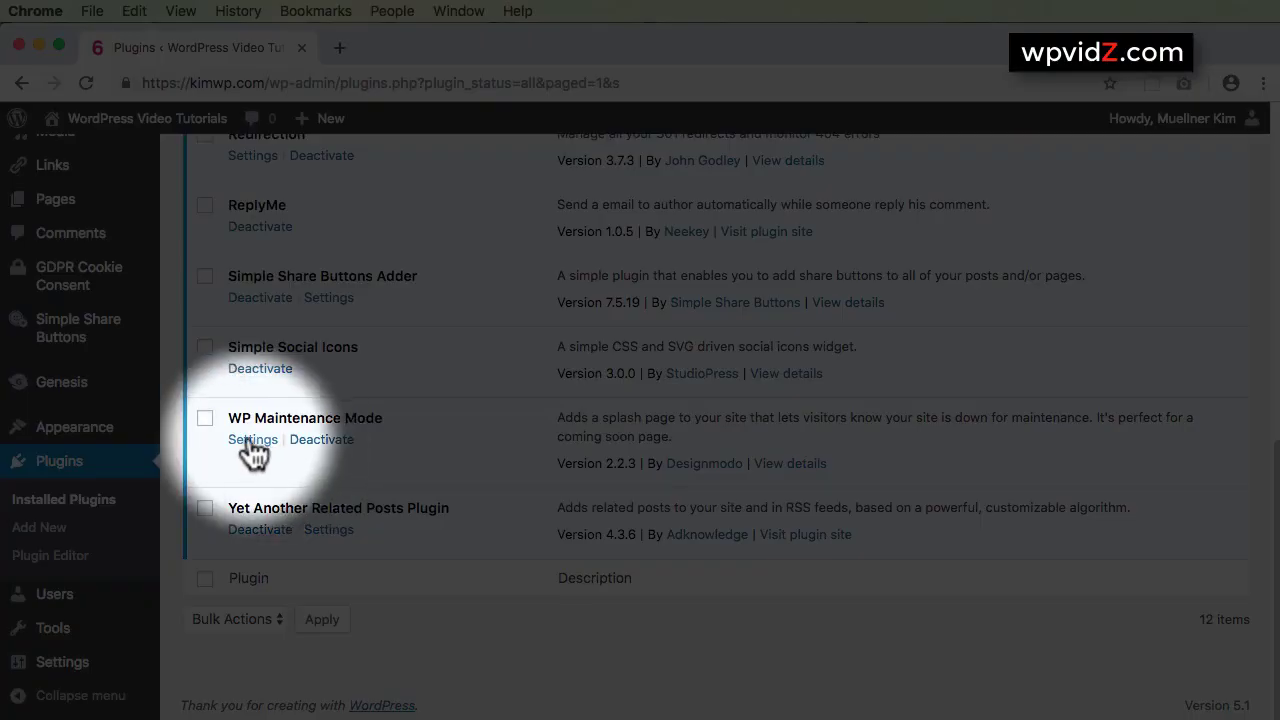
{"action": "left_click", "coordinate": [252, 439]}
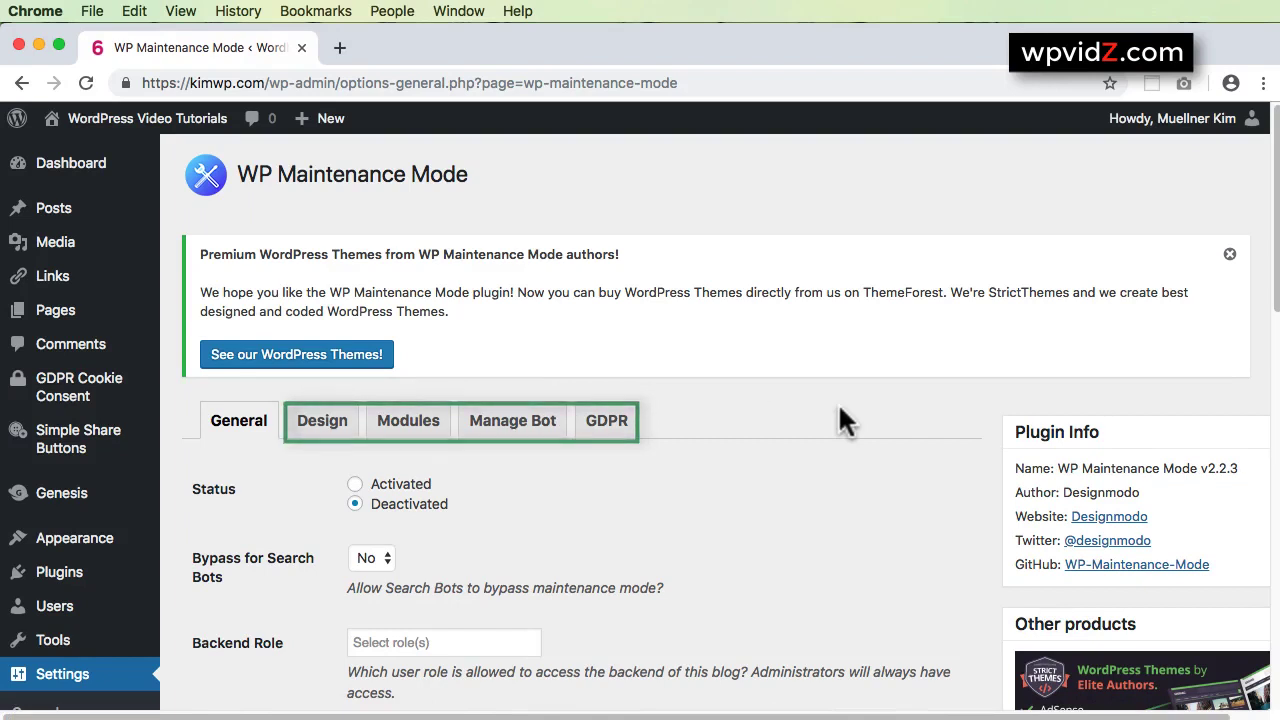
{"action": "left_click", "coordinate": [239, 420]}
{"action": "left_click", "coordinate": [355, 485]}
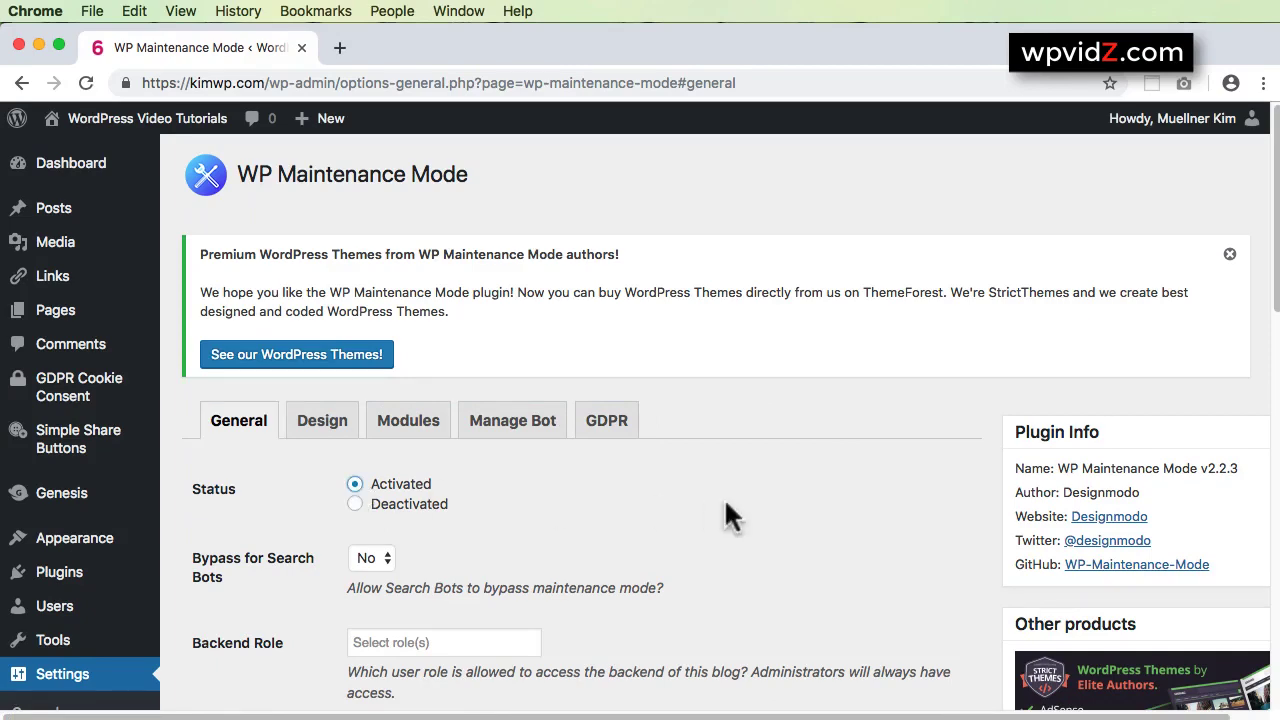
- Save the WP Maintenance Mode settings and open the site's front page in a new browser tab
{"action": "scroll", "coordinate": [724, 497], "scroll_direction": "down", "scroll_amount": 15}
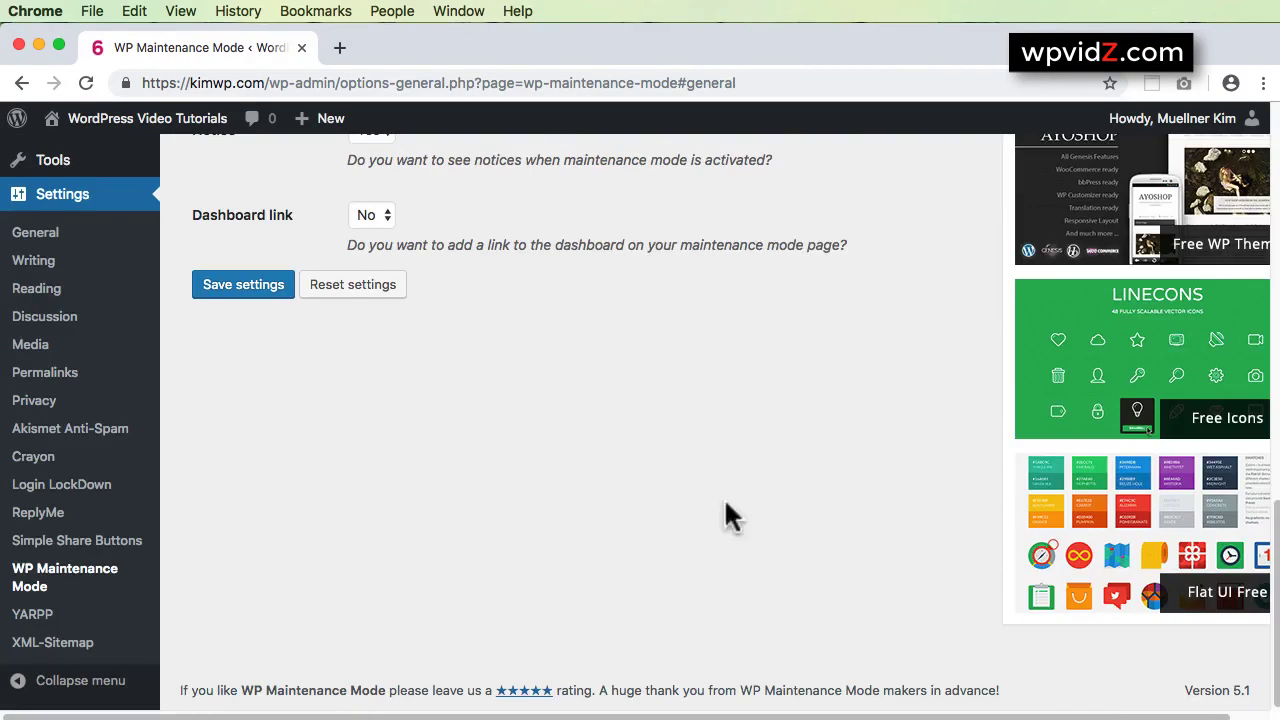
{"action": "left_click", "coordinate": [240, 288]}
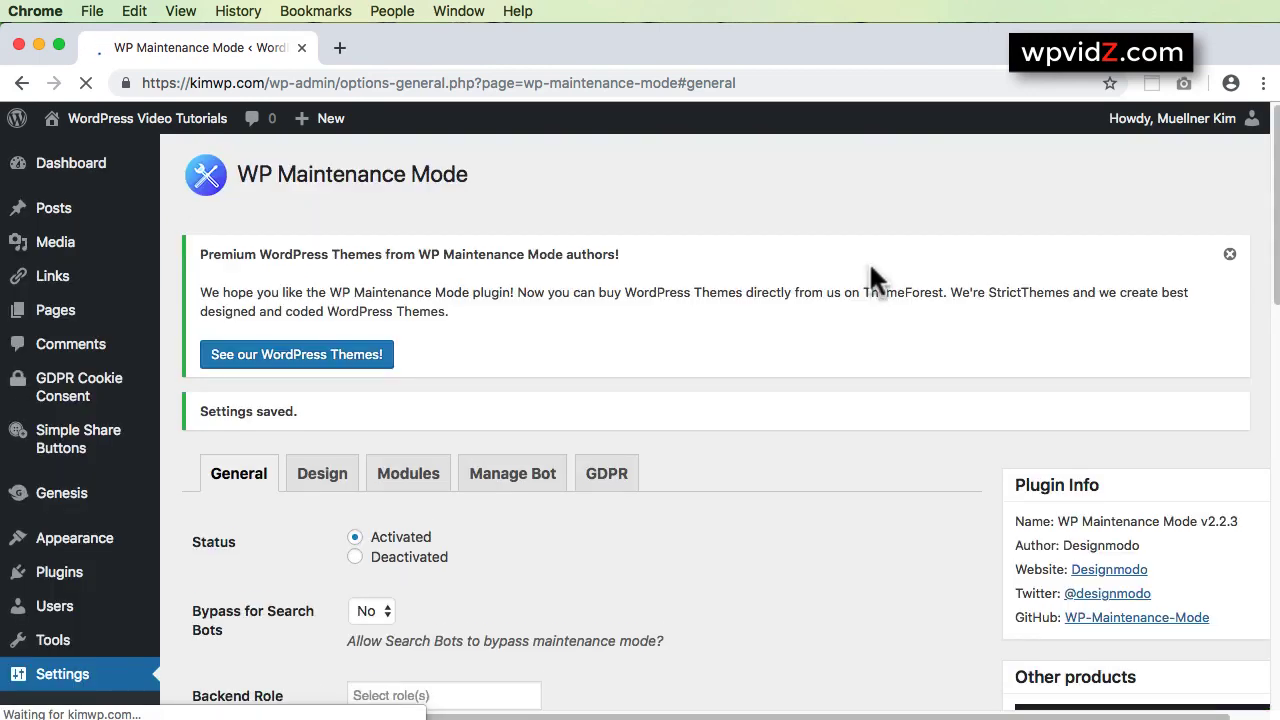
{"action": "mouse_move", "coordinate": [100, 125]}
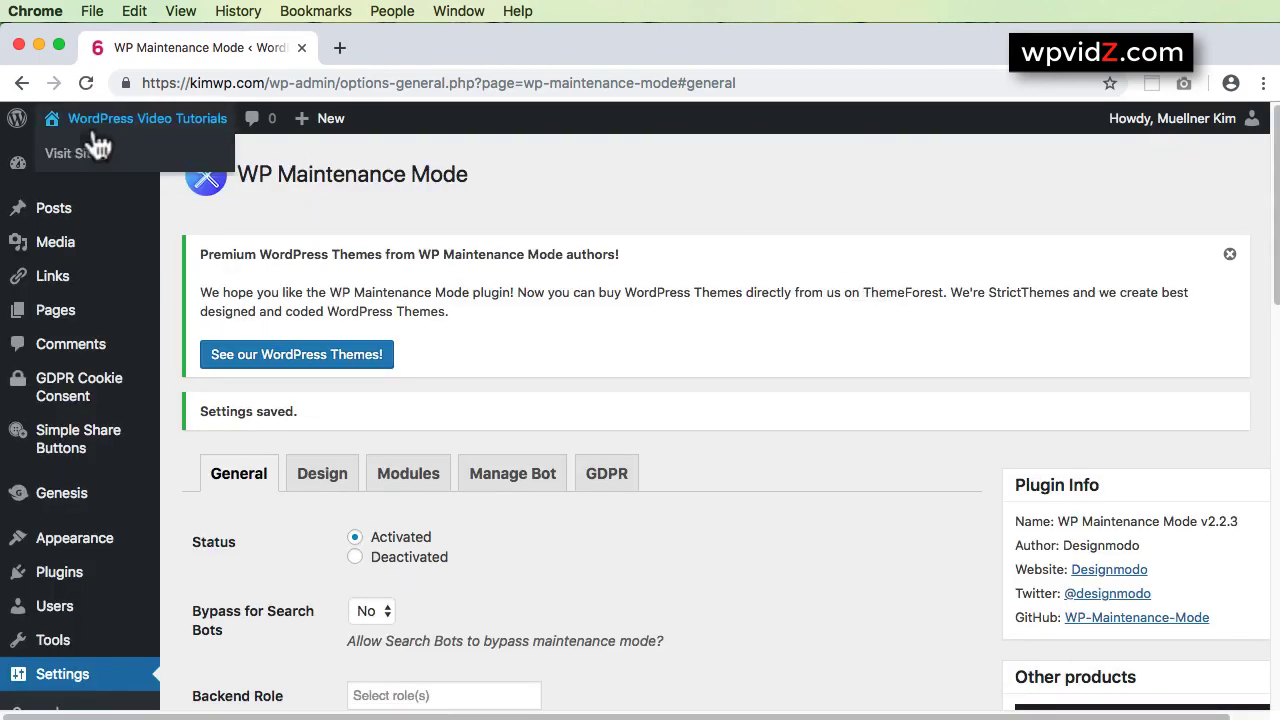
{"action": "right_click", "coordinate": [97, 160]}
{"action": "left_click", "coordinate": [130, 160]}
{"action": "left_click", "coordinate": [392, 50]}
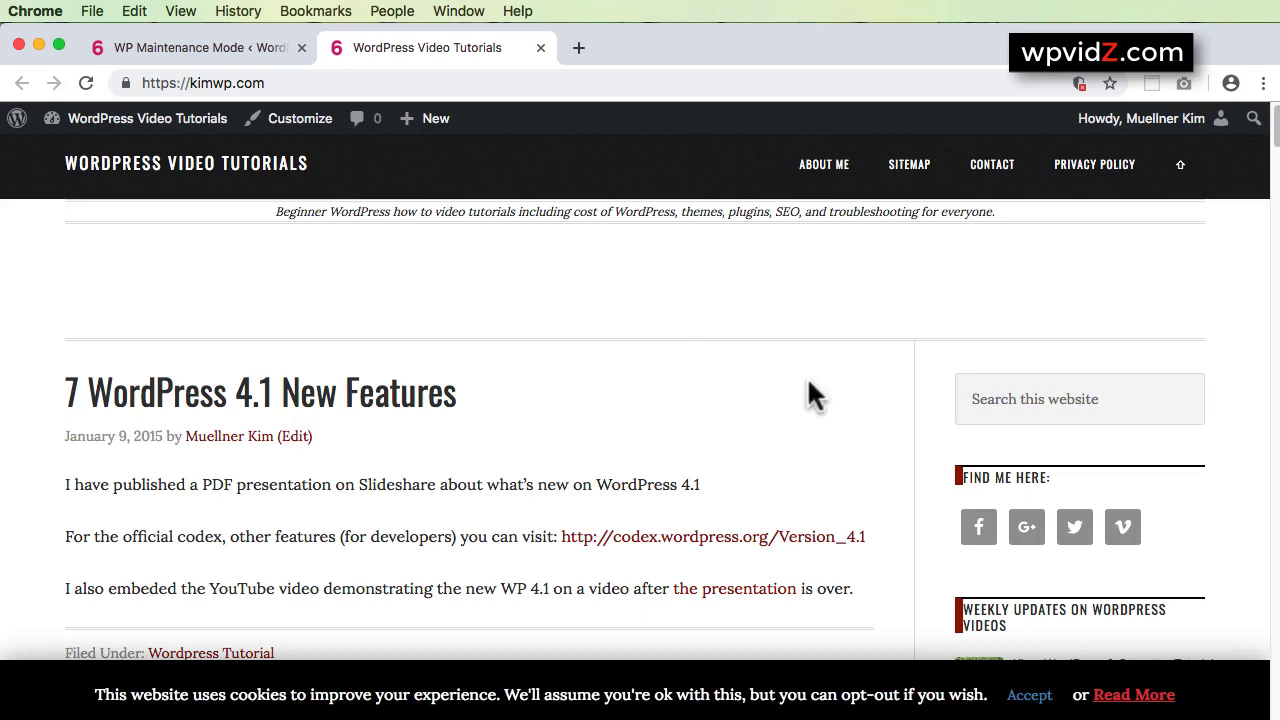
- Copy the site's address, view the site as a visitor in an incognito window, and close that window
{"action": "left_click", "coordinate": [205, 83]}
{"action": "right_click", "coordinate": [195, 82]}
{"action": "left_click", "coordinate": [254, 205]}
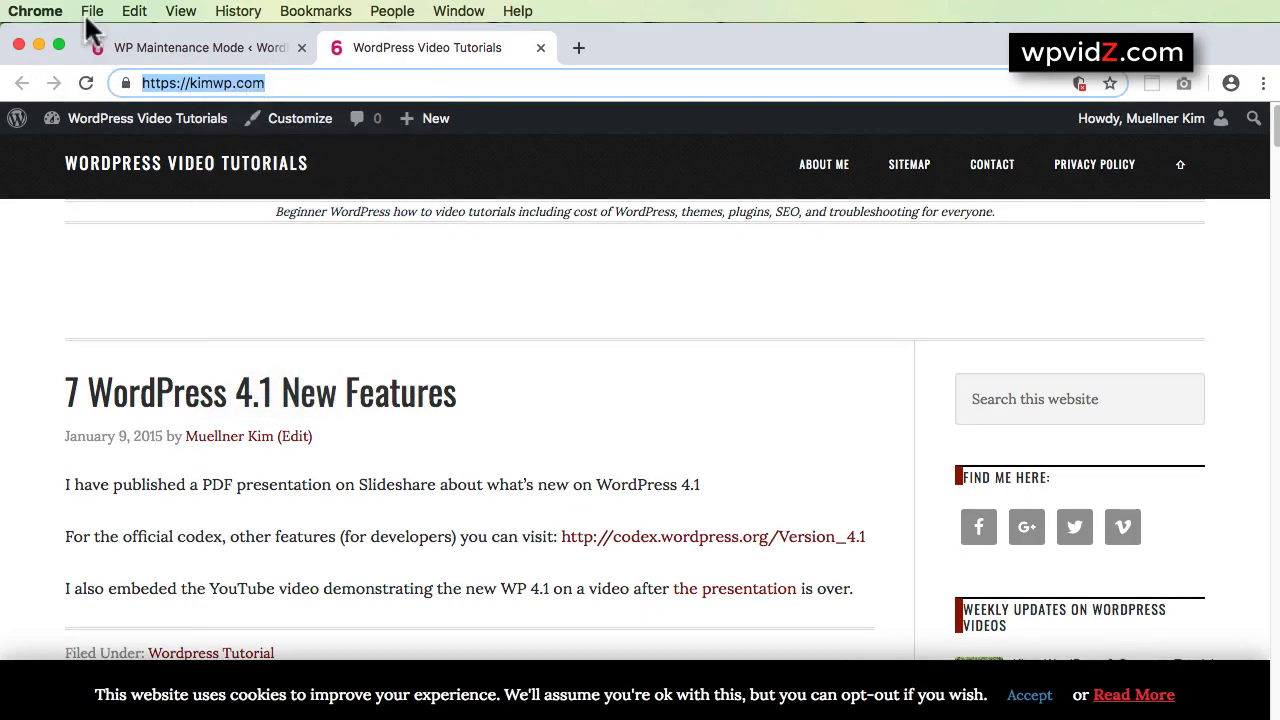
{"action": "left_click", "coordinate": [91, 14]}
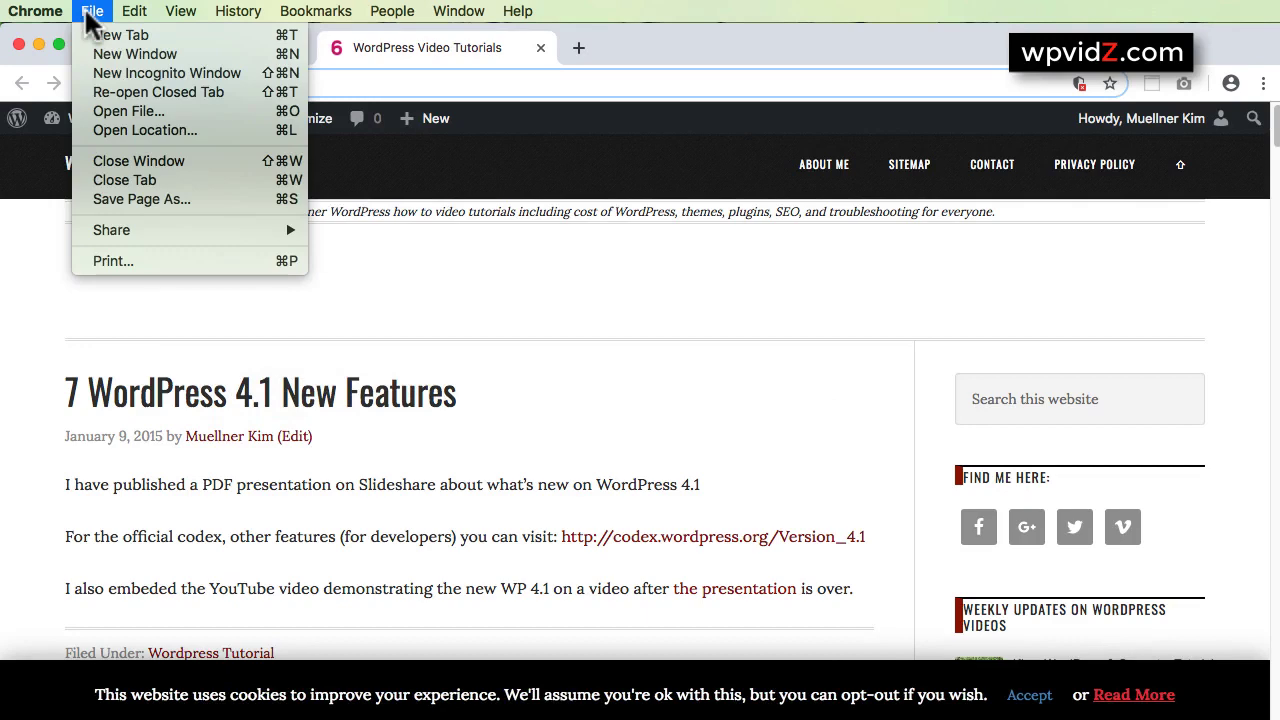
{"action": "left_click", "coordinate": [113, 71]}
{"action": "right_click", "coordinate": [289, 103]}
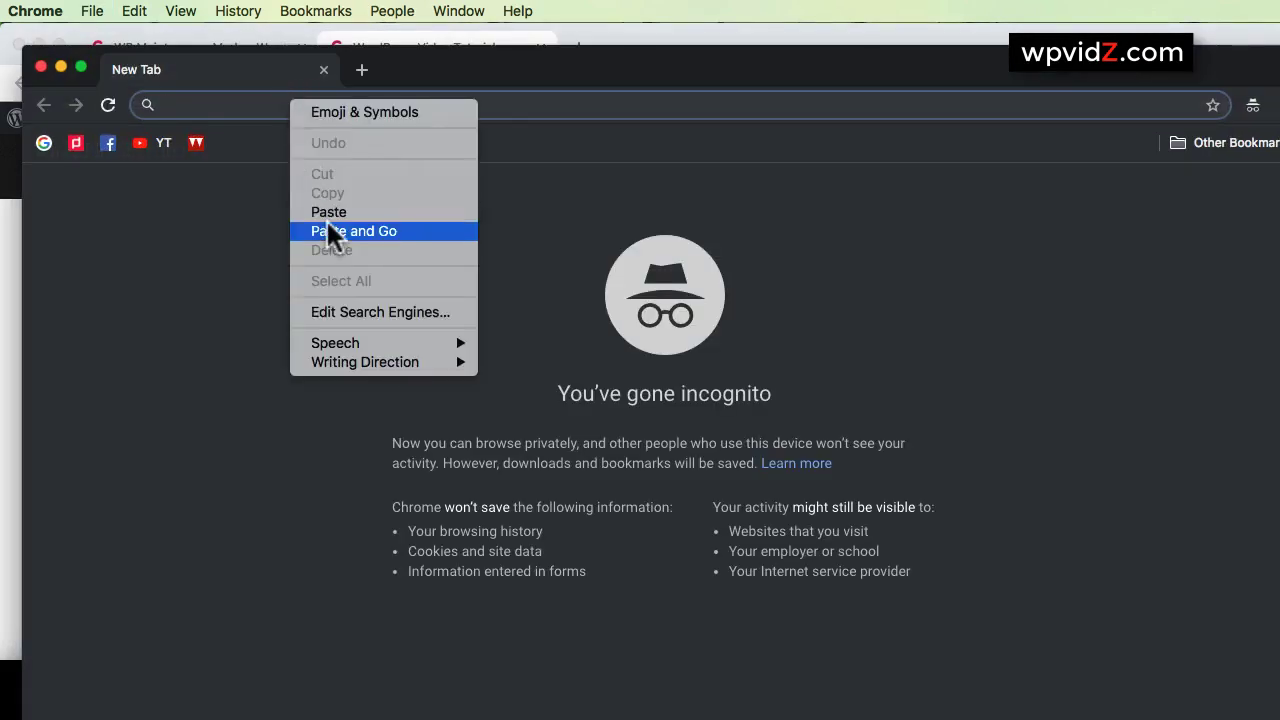
{"action": "left_click", "coordinate": [326, 219]}
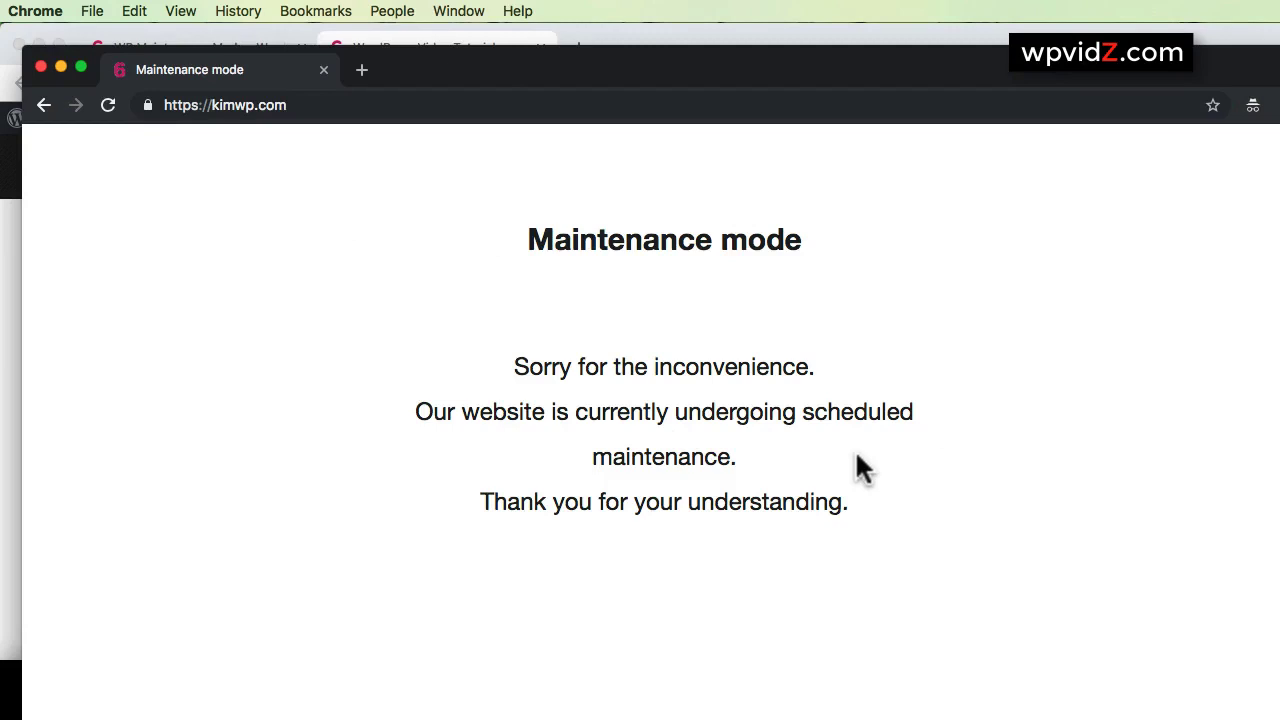
{"action": "left_click", "coordinate": [41, 66]}
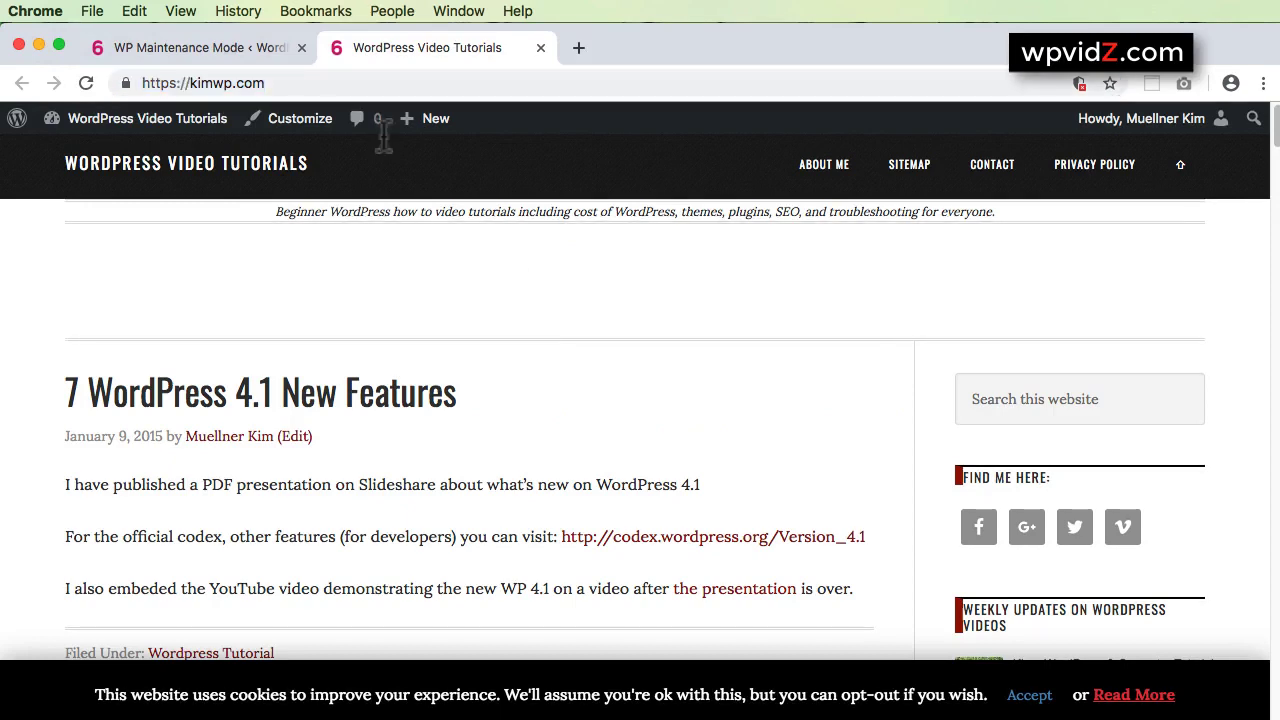
- Search the available plugins for "wp downgrade", and install and activate WP Downgrade | Specific Core Version by Reisetiger
{"action": "left_click", "coordinate": [188, 42]}
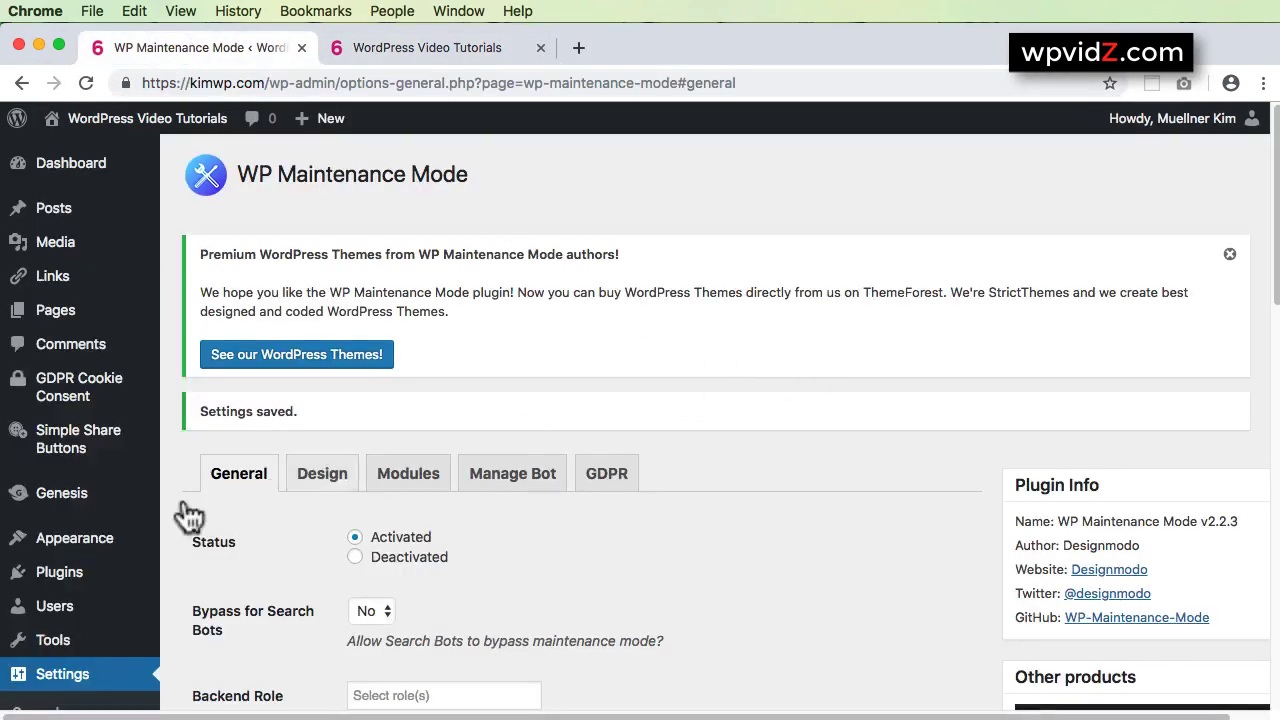
{"action": "mouse_move", "coordinate": [68, 585]}
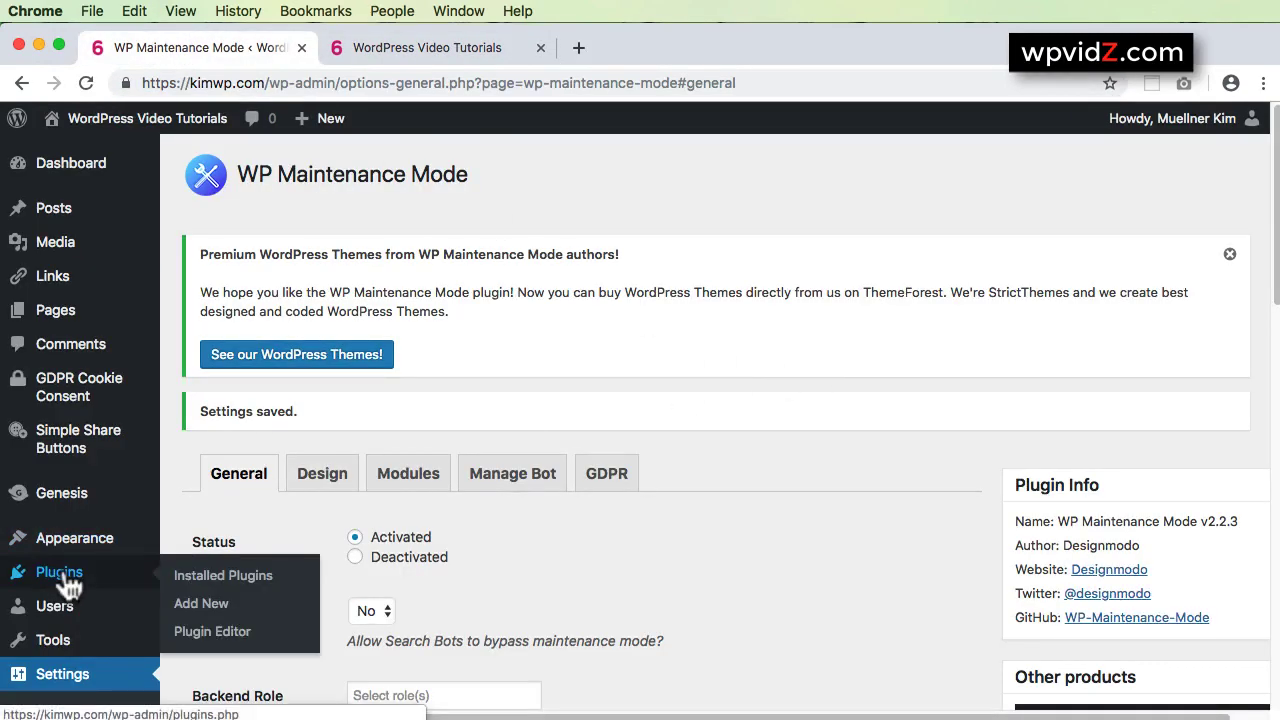
{"action": "left_click", "coordinate": [205, 610]}
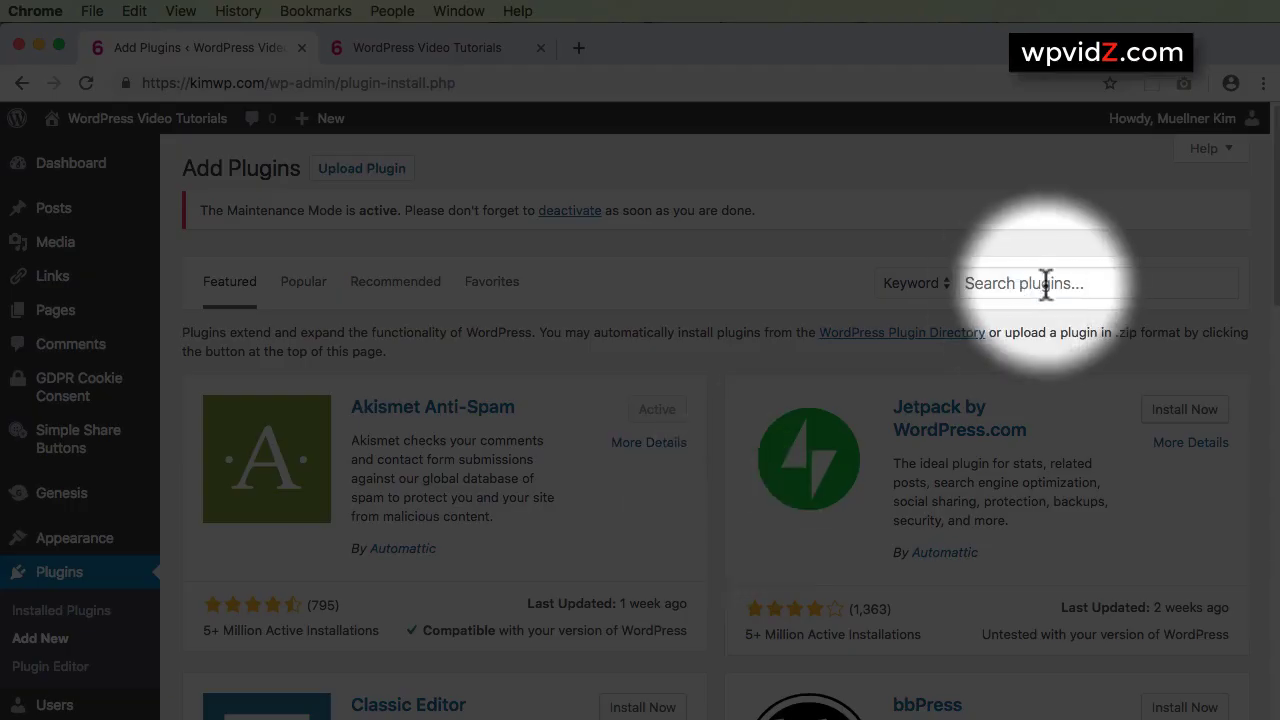
{"action": "left_click", "coordinate": [1052, 283]}
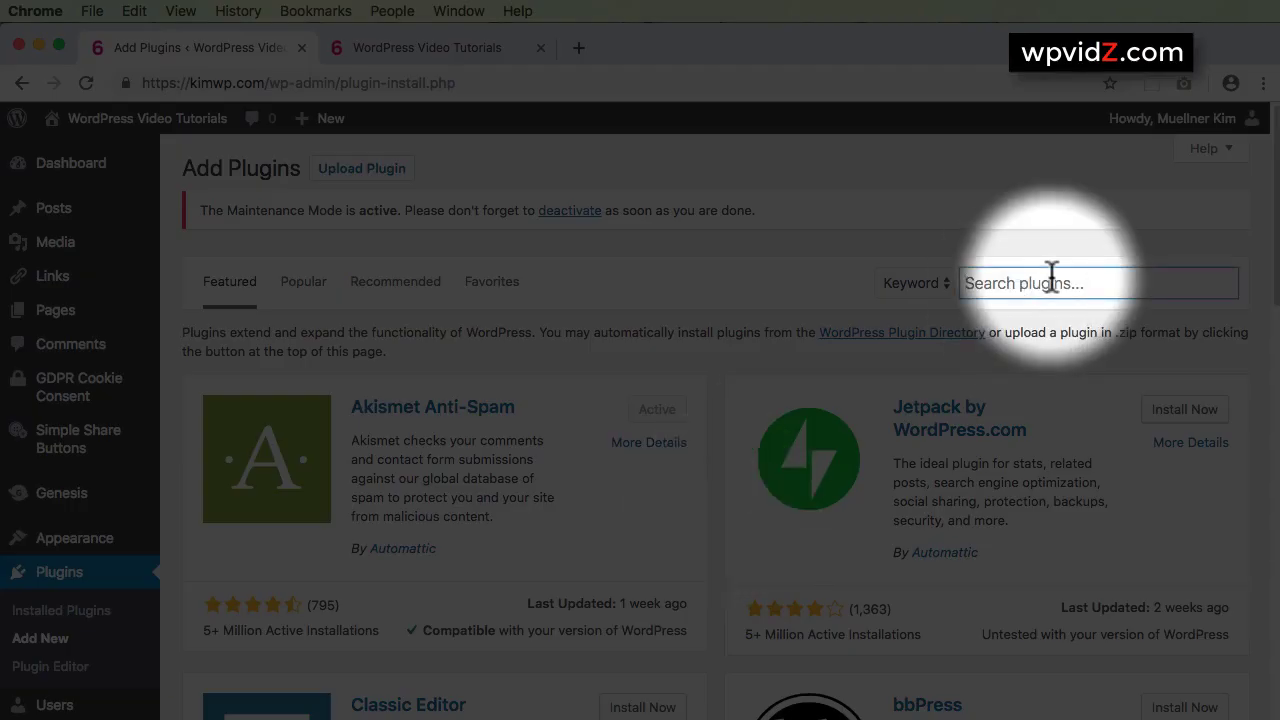
{"action": "type", "text": "wp downgrade"}
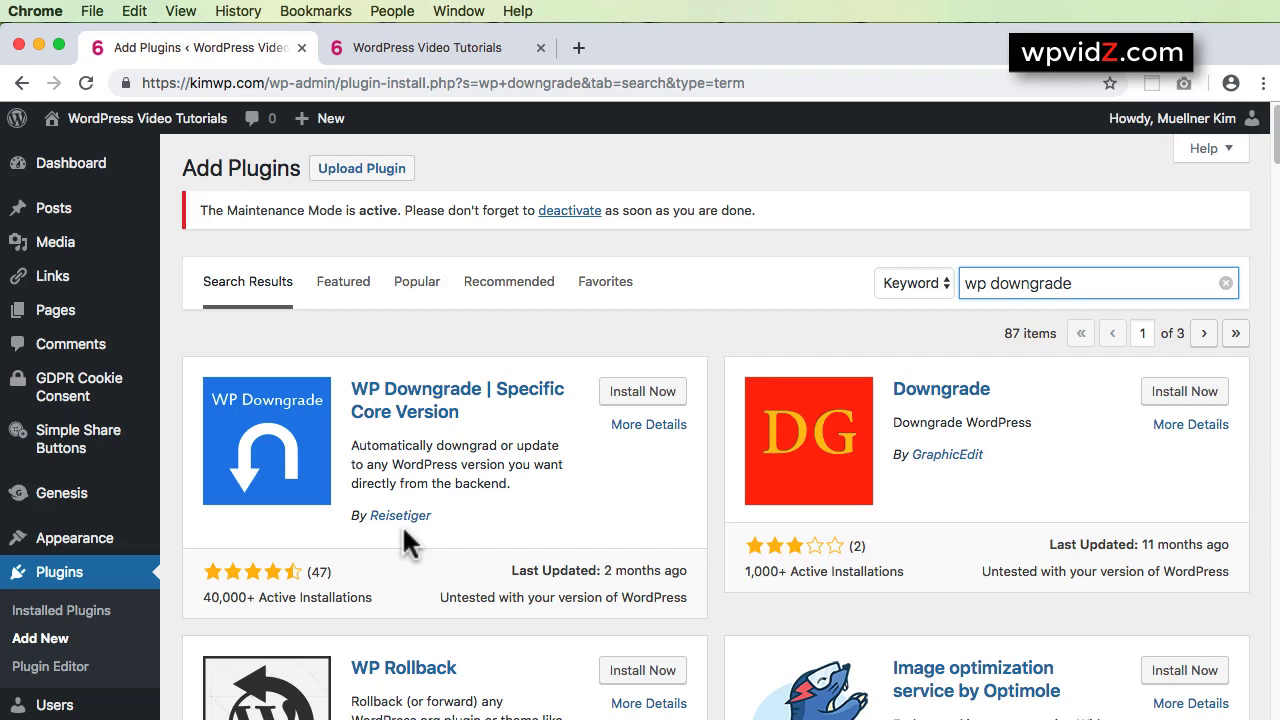
{"action": "left_click_drag", "start_coordinate": [440, 597], "coordinate": [686, 597]}
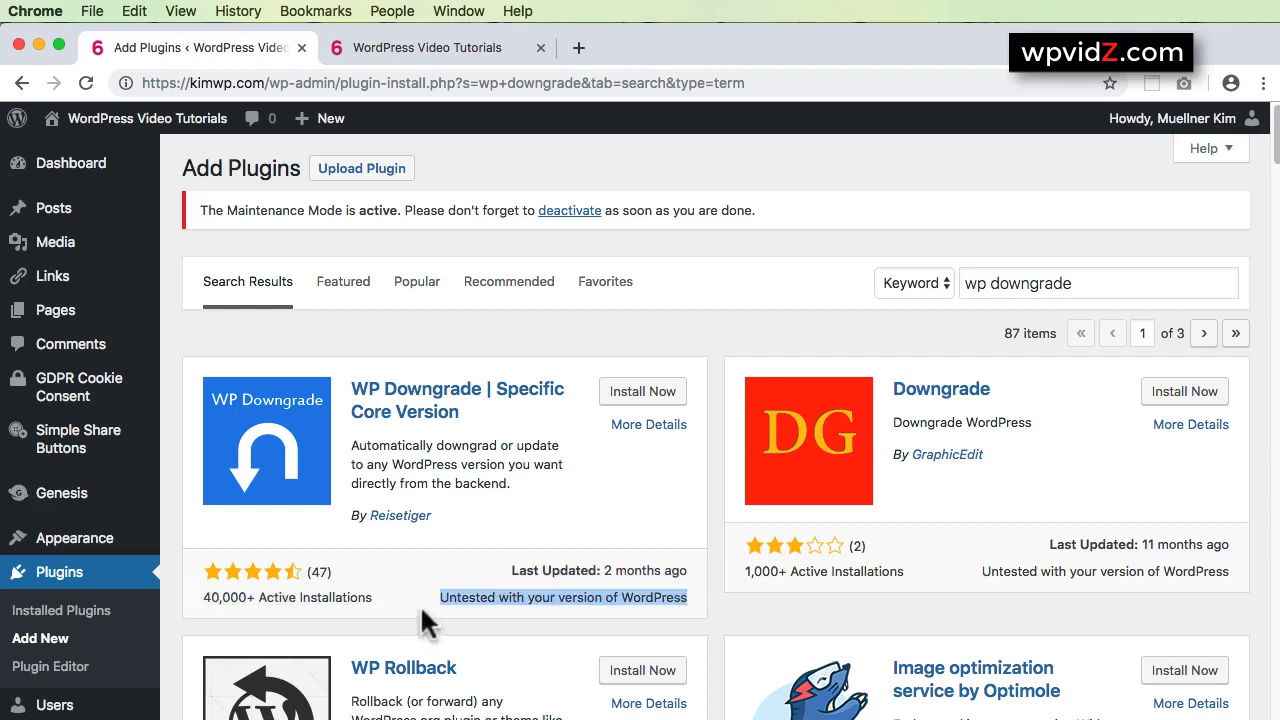
{"action": "left_click", "coordinate": [477, 607]}
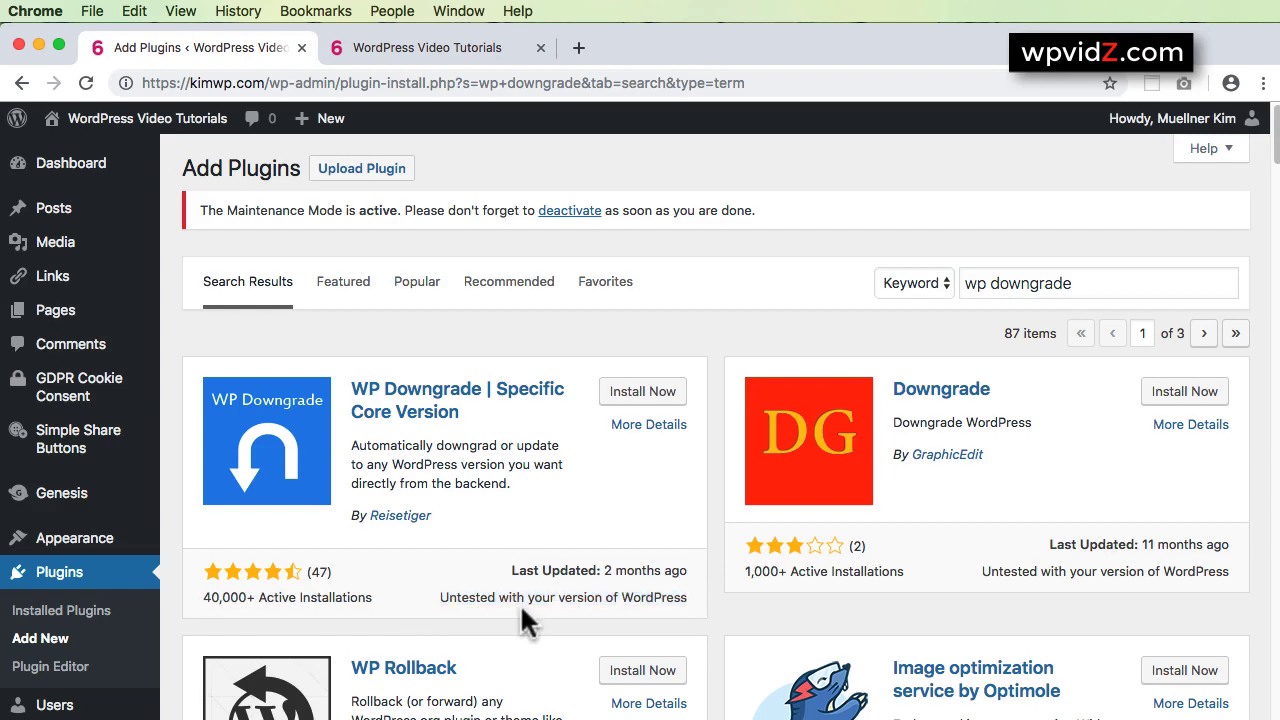
{"action": "left_click", "coordinate": [648, 398]}
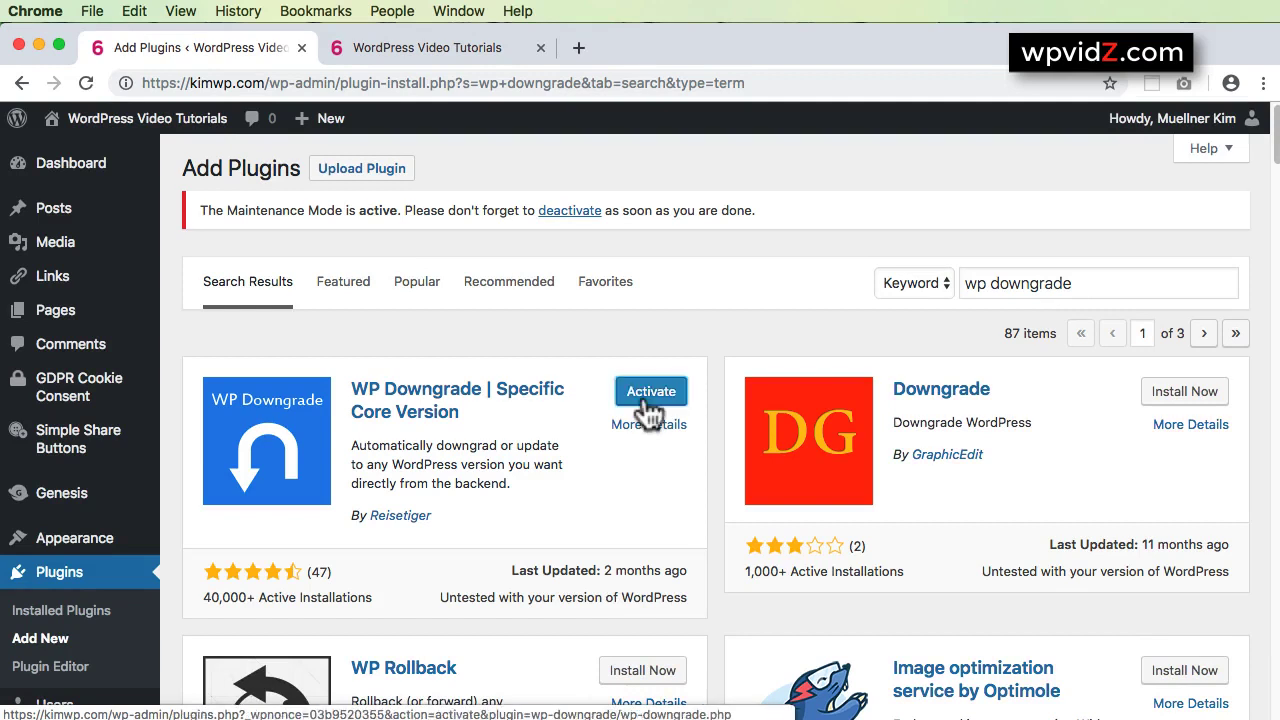
{"action": "left_click", "coordinate": [645, 395]}
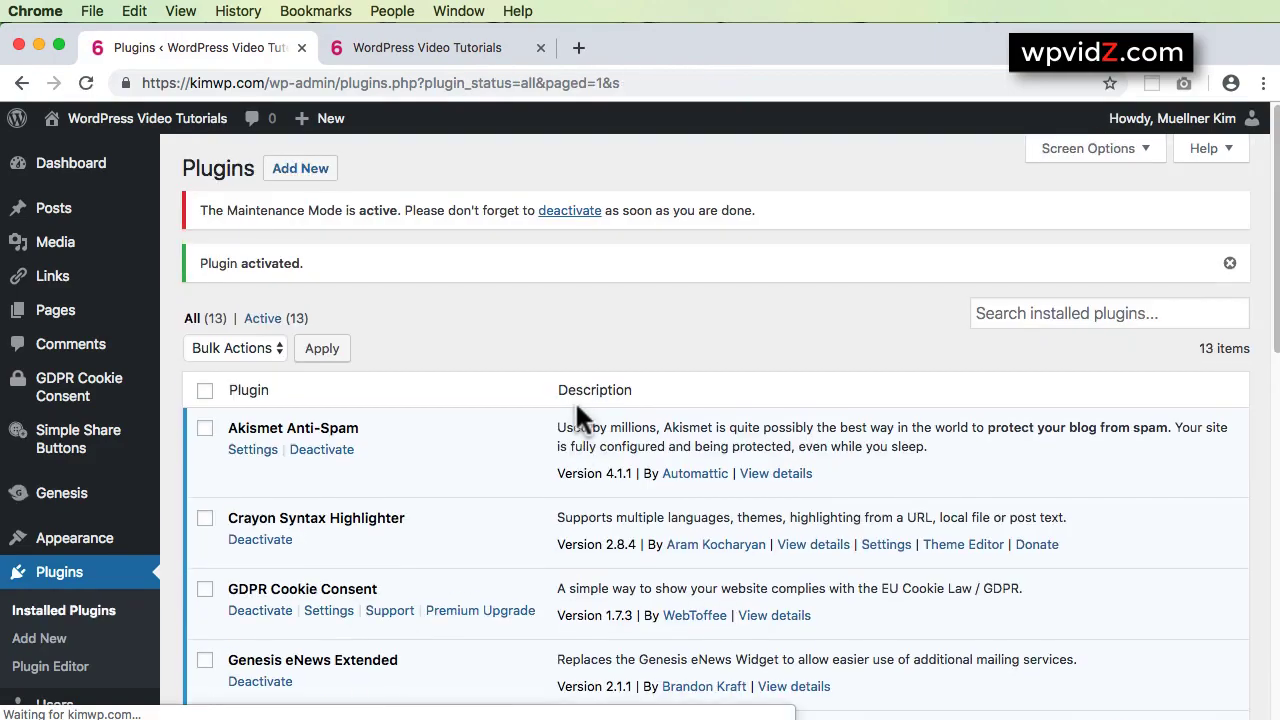
- Open the WP Downgrade settings and look through the linked WP Releases archive down to the 4.9 branch
{"action": "scroll", "coordinate": [467, 559], "scroll_direction": "down", "scroll_amount": 10}
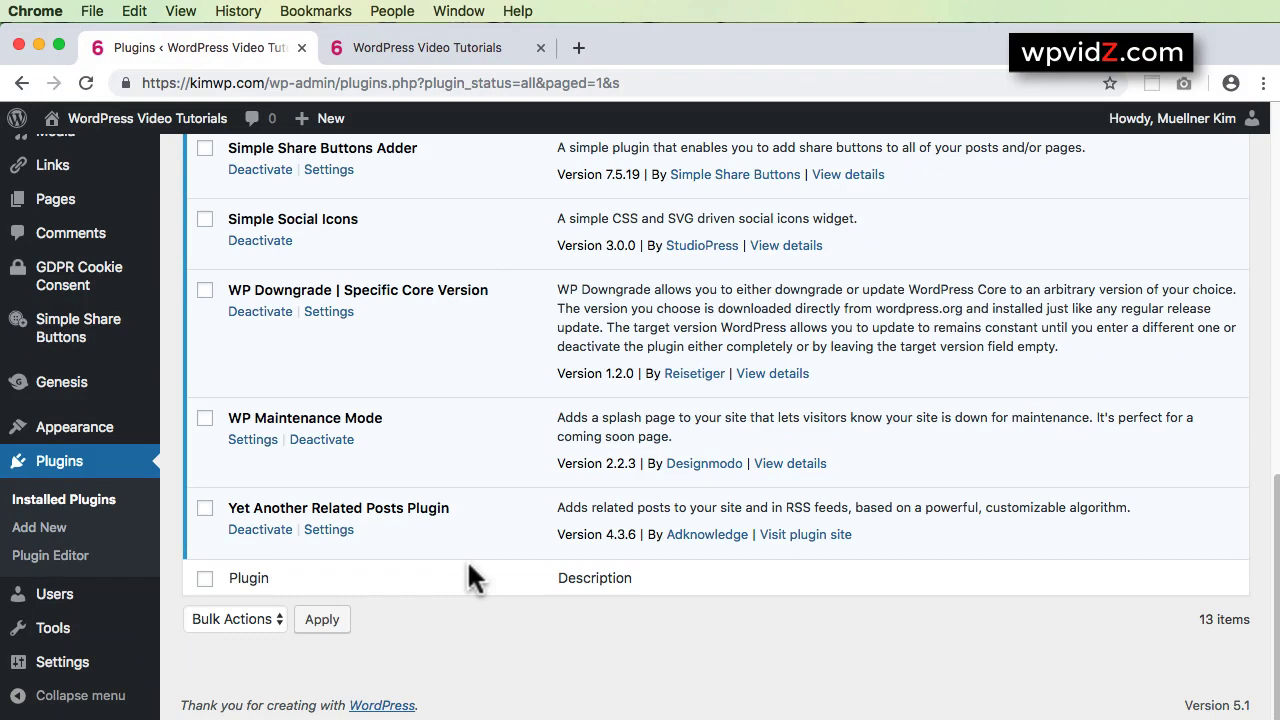
{"action": "left_click", "coordinate": [329, 311]}
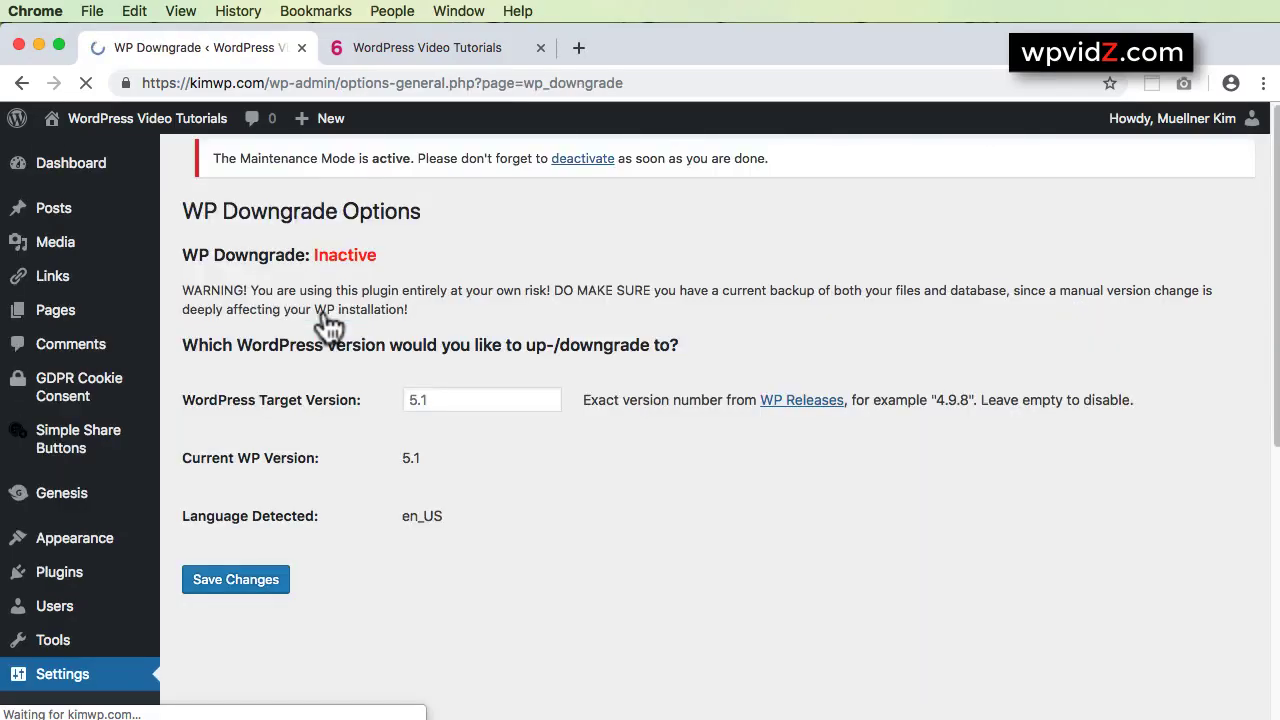
{"action": "left_click", "coordinate": [459, 400]}
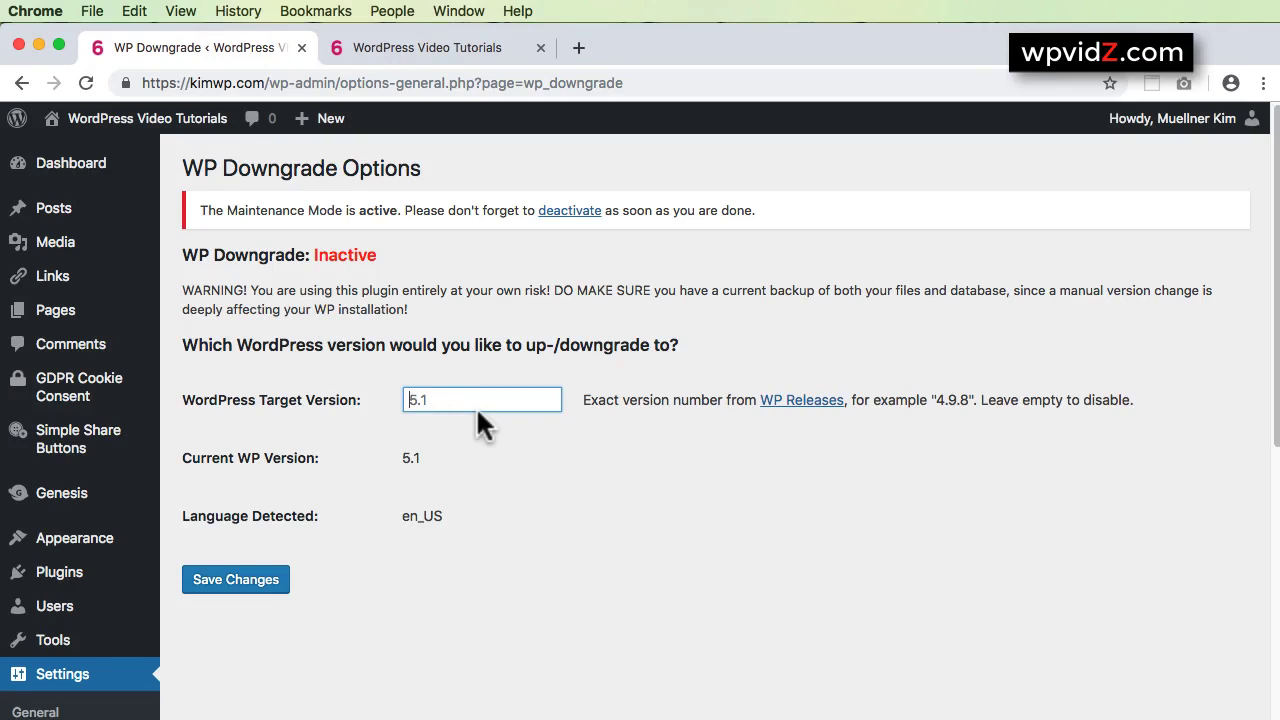
{"action": "left_click", "coordinate": [799, 401]}
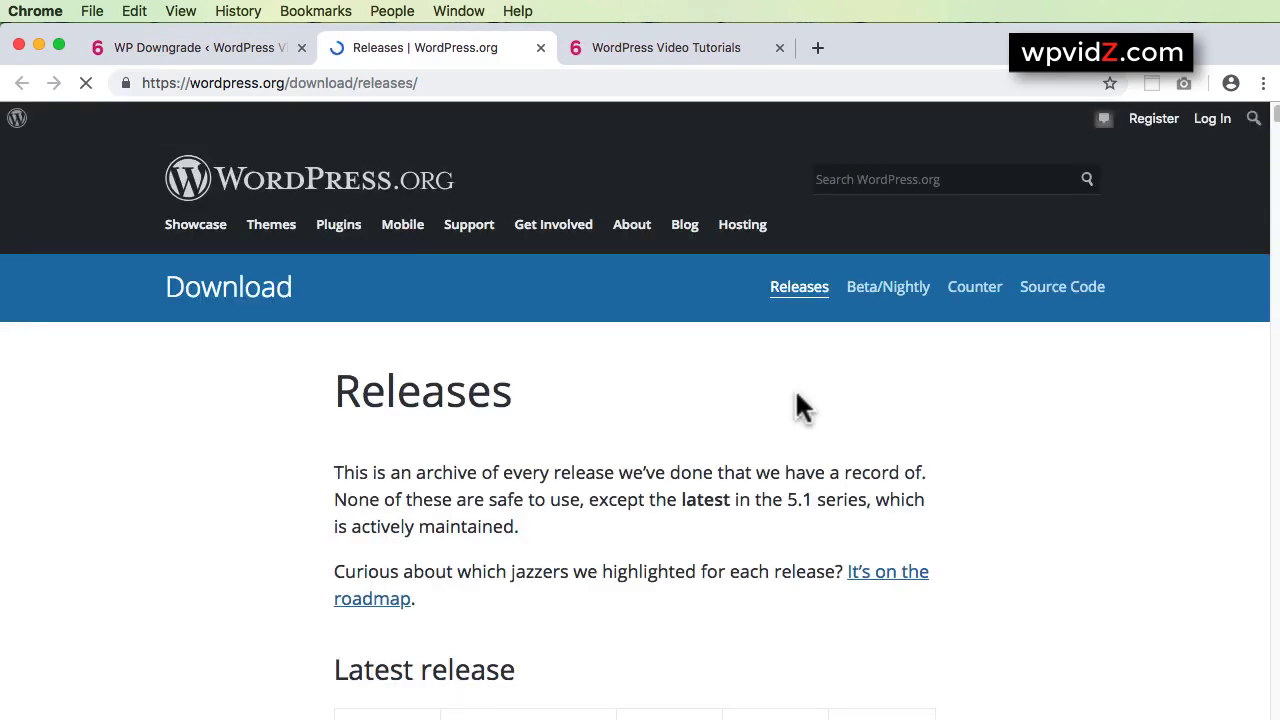
{"action": "scroll", "coordinate": [748, 457], "scroll_direction": "down", "scroll_amount": 10}
{"action": "scroll", "coordinate": [722, 566], "scroll_direction": "down", "scroll_amount": 5}
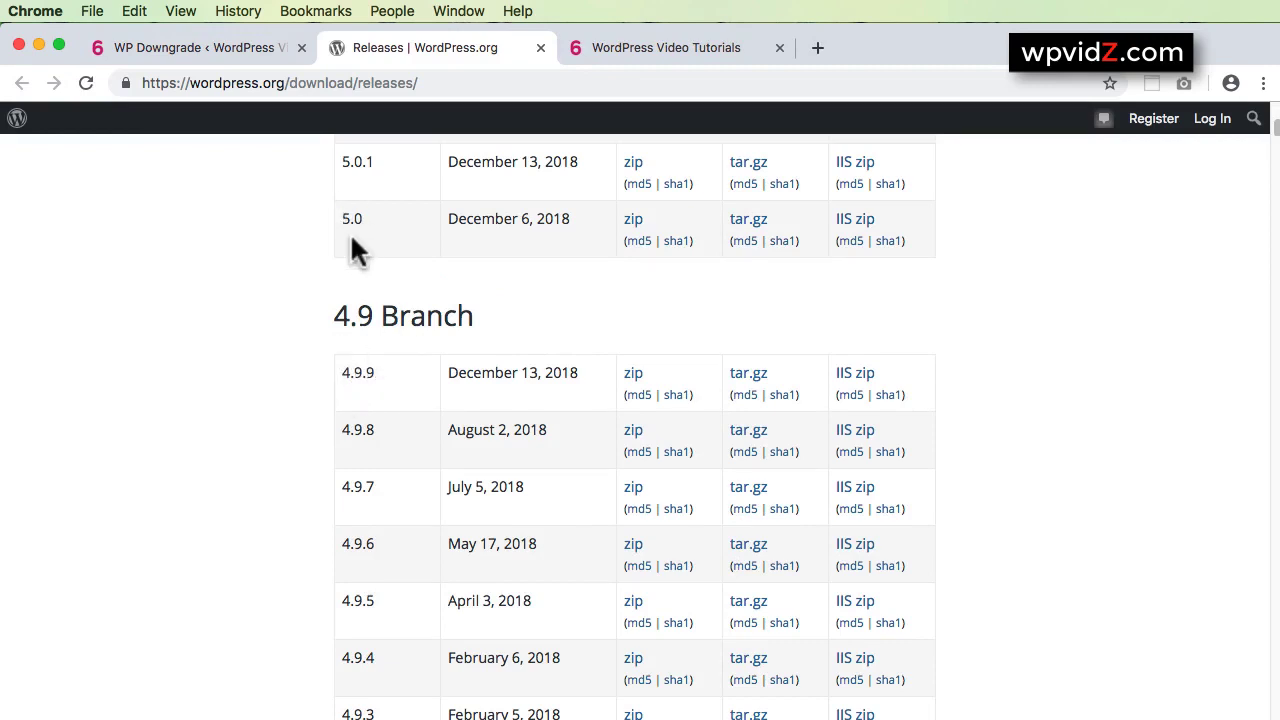
- Close the releases page, set the WordPress target version to 4.9.9 and save the WP Downgrade options
{"action": "left_click", "coordinate": [540, 47]}
{"action": "double_click", "coordinate": [471, 400]}
{"action": "type", "text": "4."}
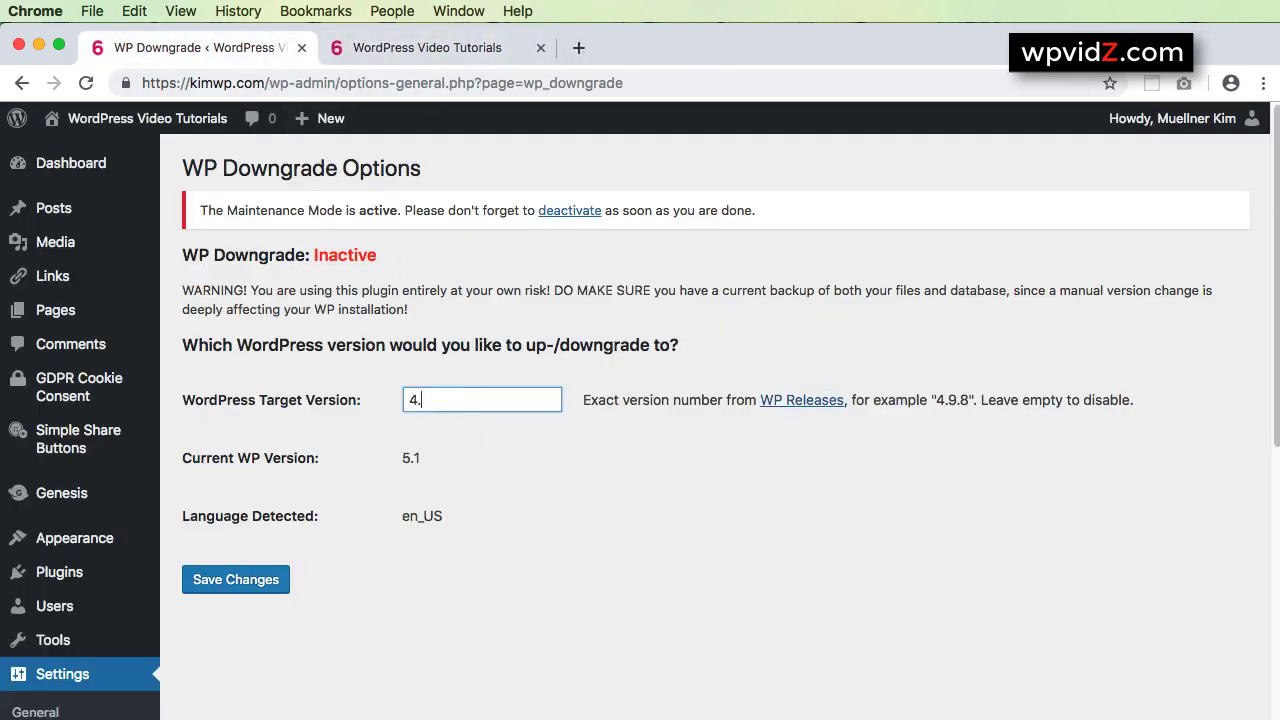
{"action": "type", "text": "9.9"}
{"action": "left_click", "coordinate": [241, 590]}
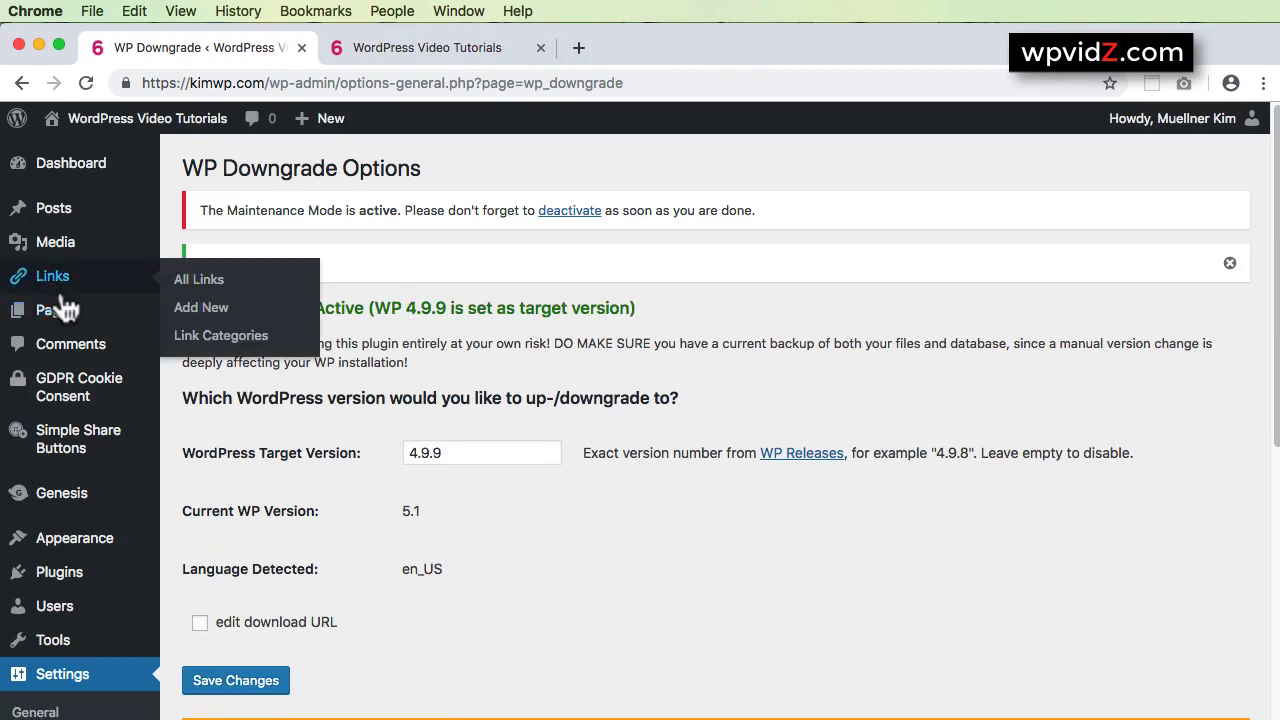
- Check the running WordPress version in the dashboard's At a Glance box and on the About WordPress page
{"action": "mouse_move", "coordinate": [85, 178]}
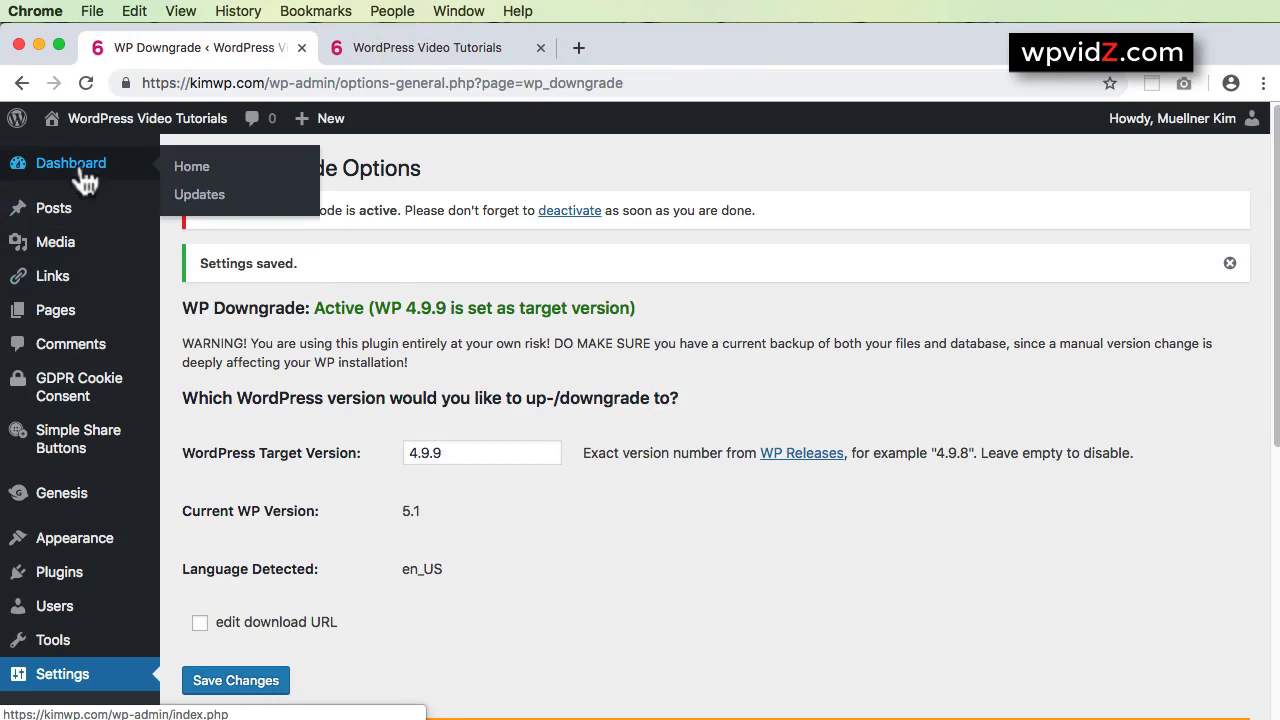
{"action": "left_click", "coordinate": [190, 172]}
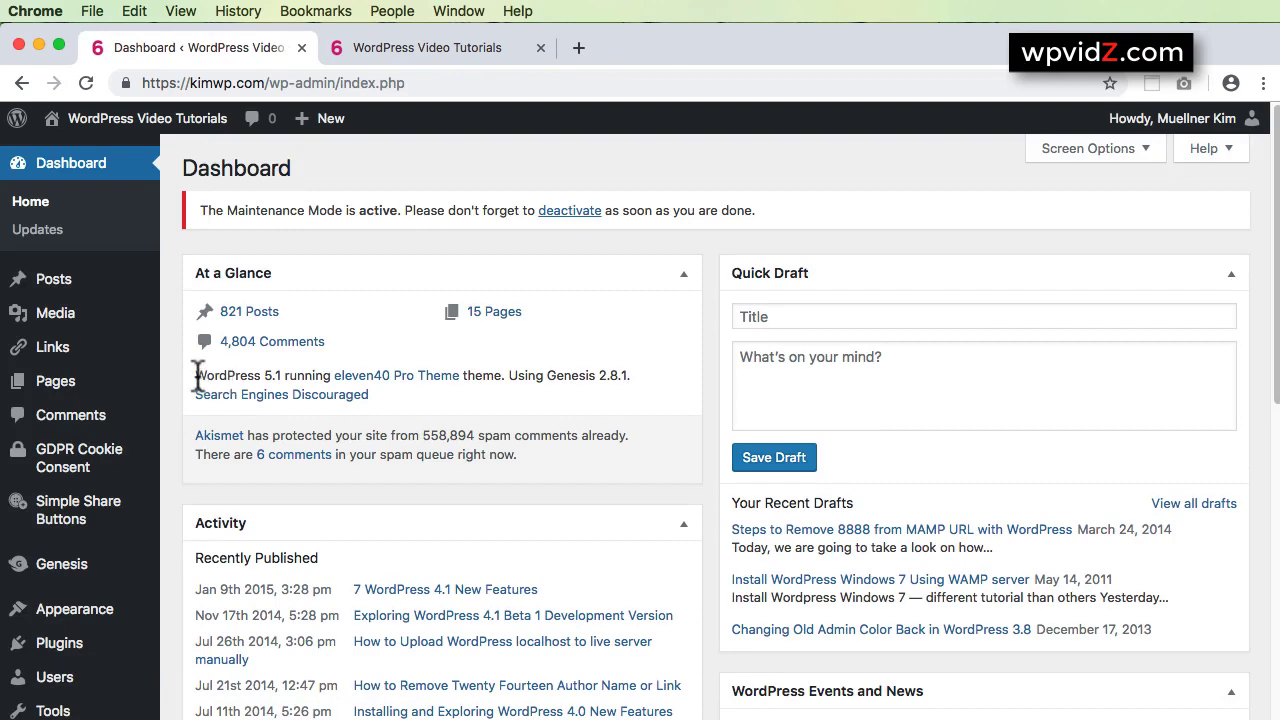
{"action": "left_click_drag", "start_coordinate": [194, 376], "coordinate": [283, 376]}
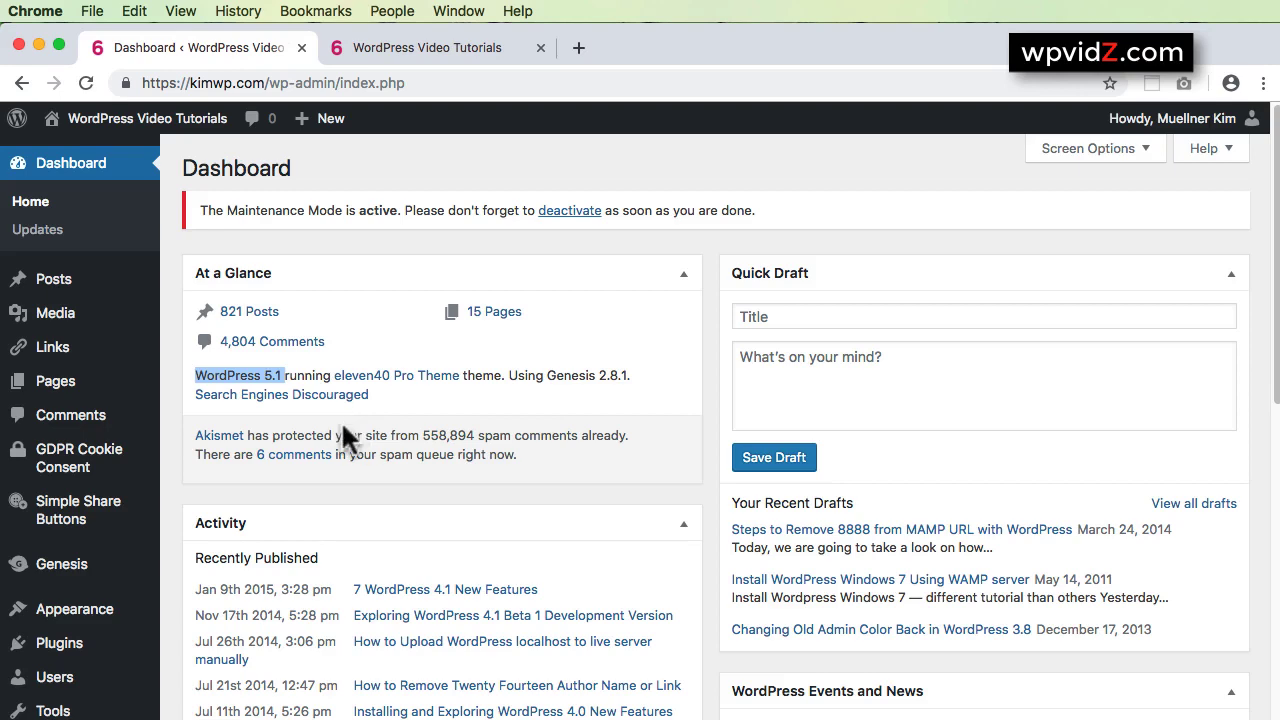
{"action": "mouse_move", "coordinate": [17, 122]}
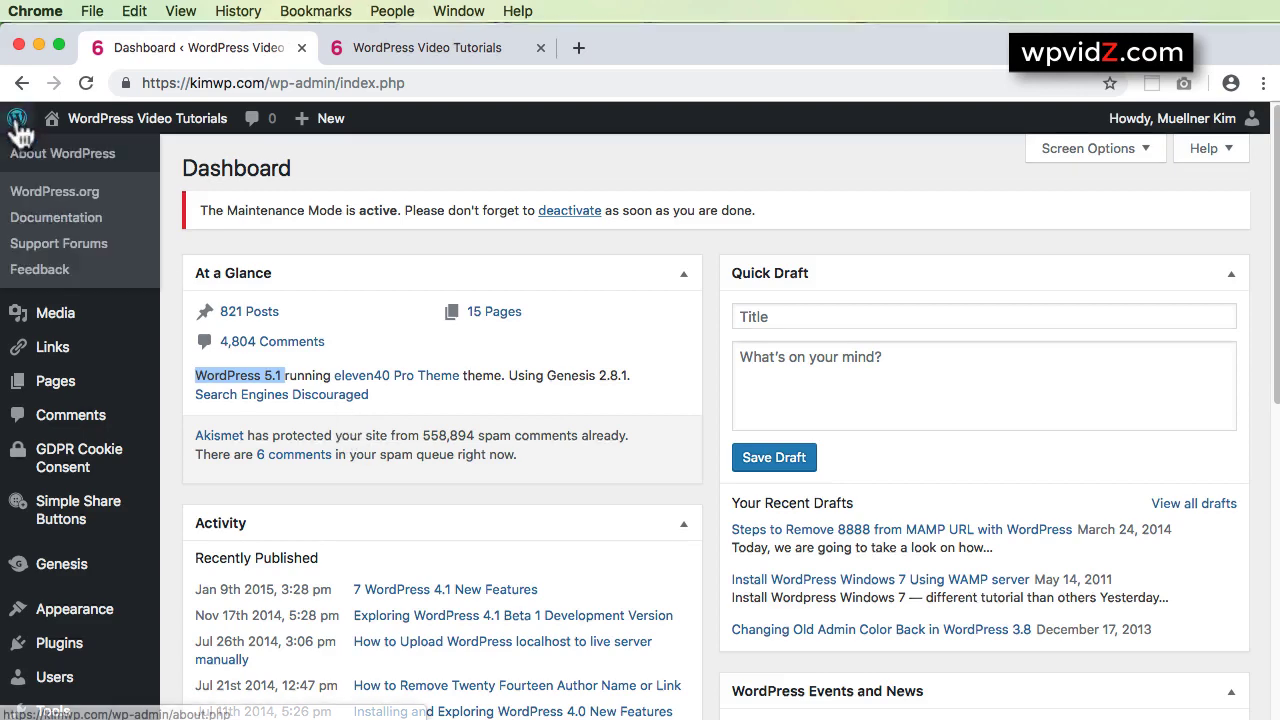
{"action": "left_click", "coordinate": [60, 155]}
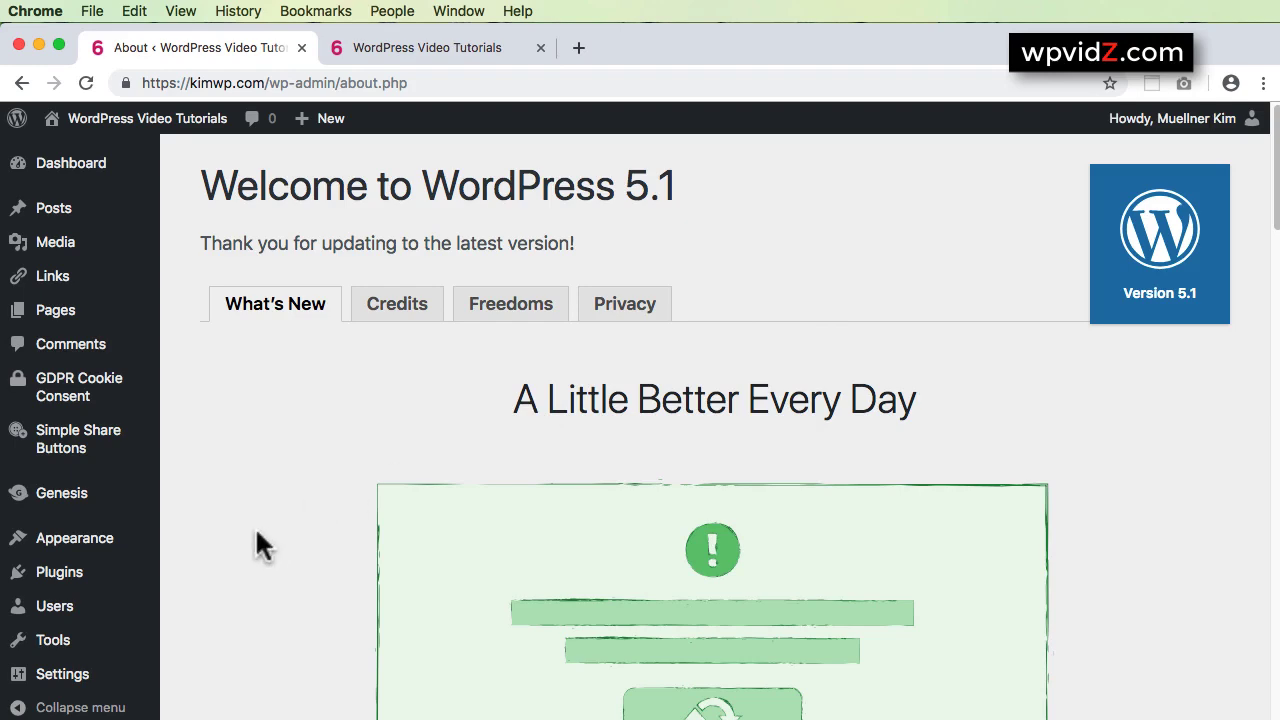
- Deactivate the WP Downgrade | Specific Core Version plugin in the installed plugins list and delete it with its data
{"action": "mouse_move", "coordinate": [22, 580]}
{"action": "left_click", "coordinate": [186, 578]}
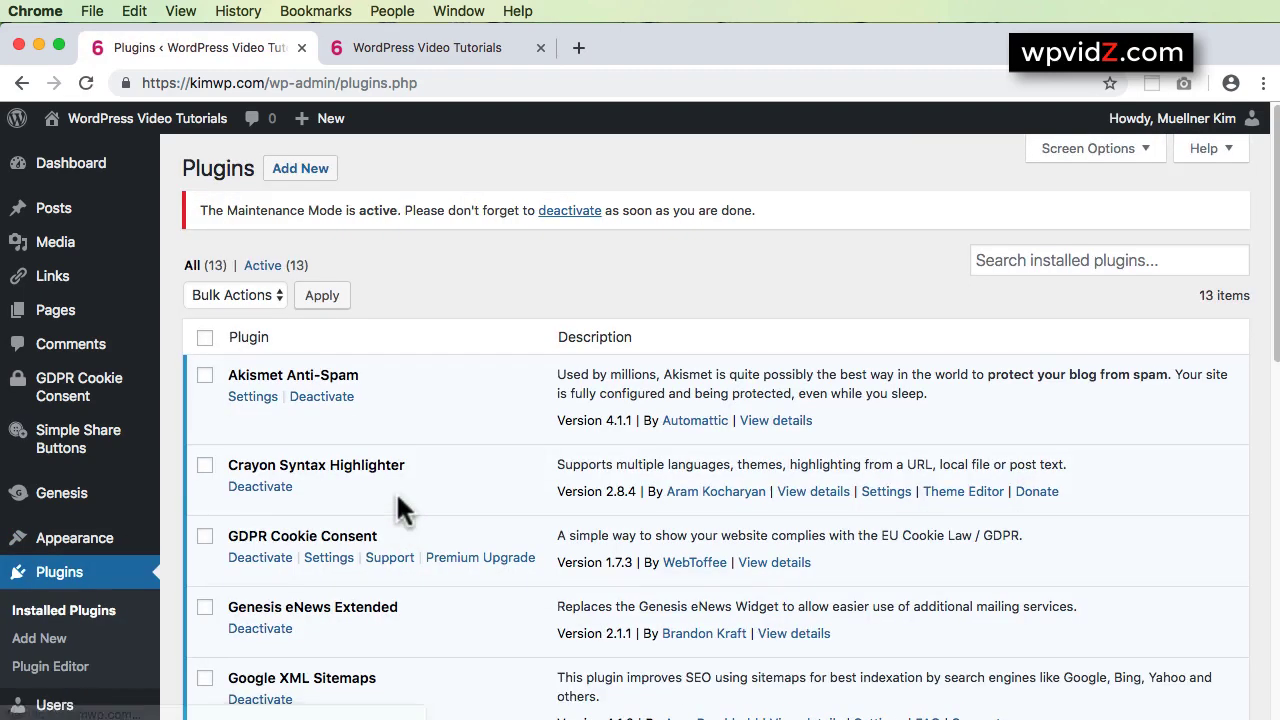
{"action": "scroll", "coordinate": [504, 478], "scroll_direction": "down", "scroll_amount": 6}
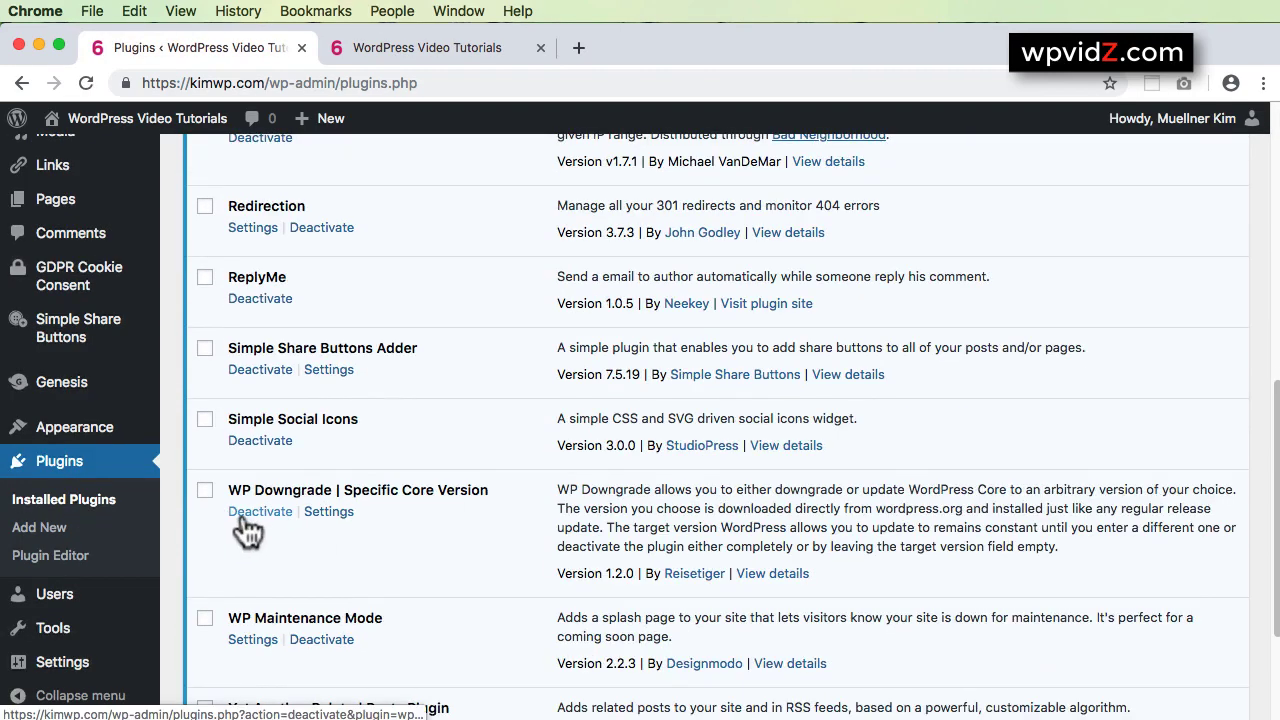
{"action": "left_click", "coordinate": [243, 514]}
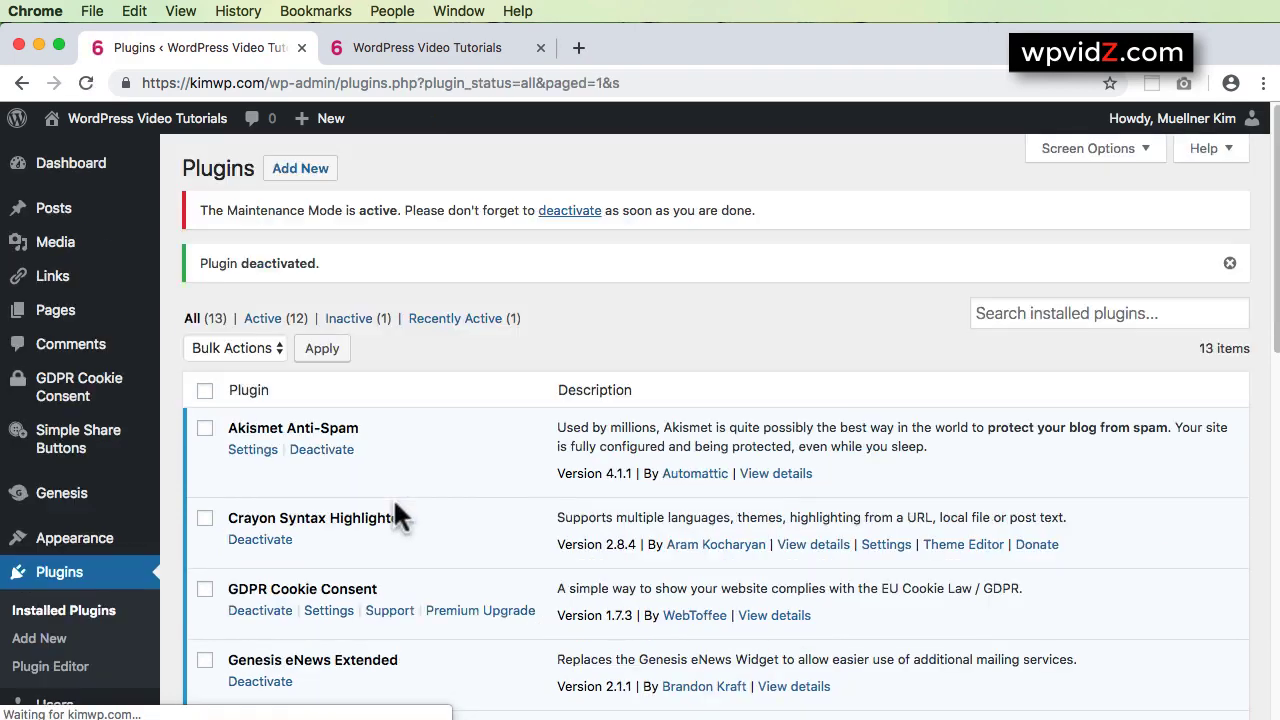
{"action": "scroll", "coordinate": [405, 515], "scroll_direction": "down", "scroll_amount": 10}
{"action": "left_click", "coordinate": [308, 311]}
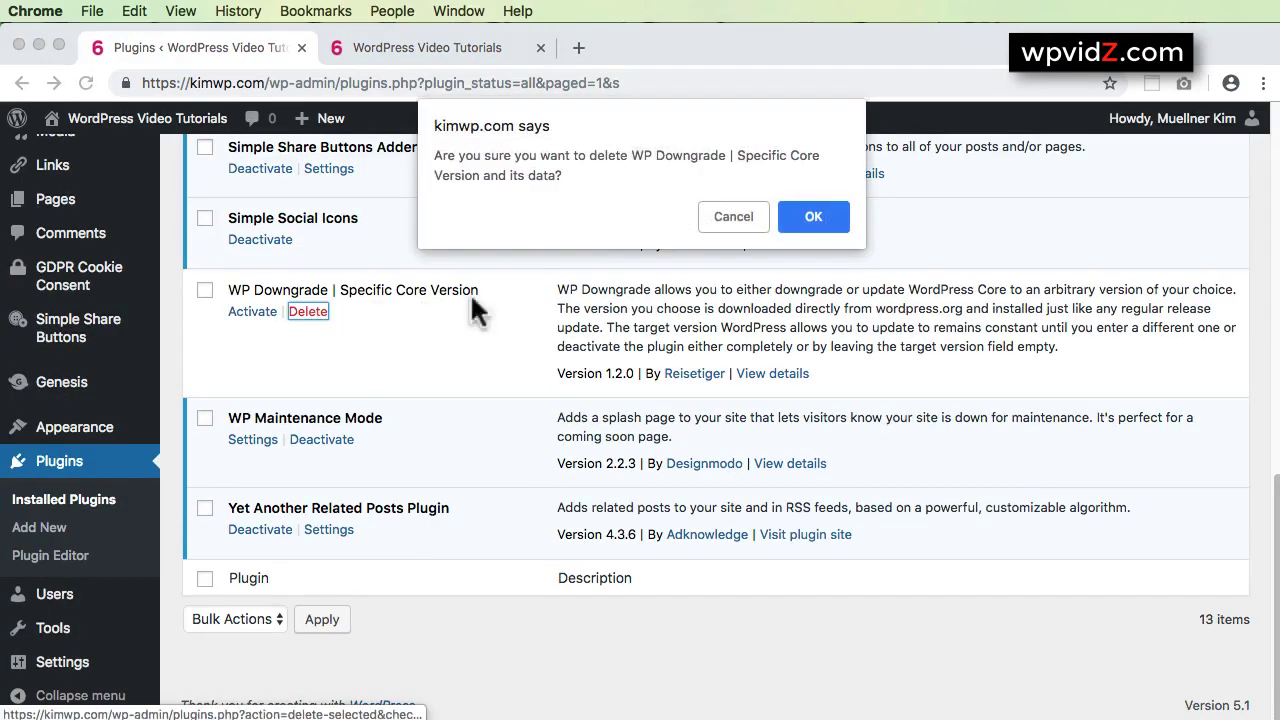
{"action": "key", "text": "Return"}
{"action": "scroll", "coordinate": [507, 445], "scroll_direction": "up", "scroll_amount": 10}
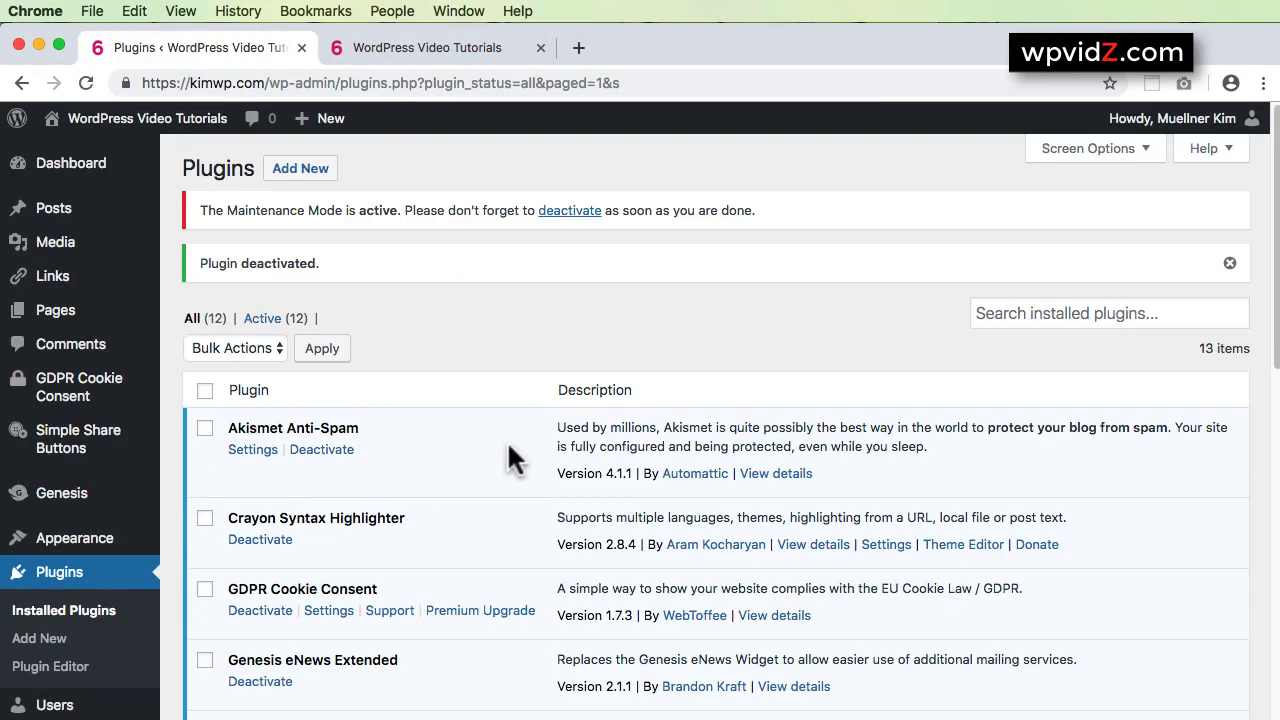
- Check the running WordPress version on the About WordPress page
{"action": "mouse_move", "coordinate": [22, 125]}
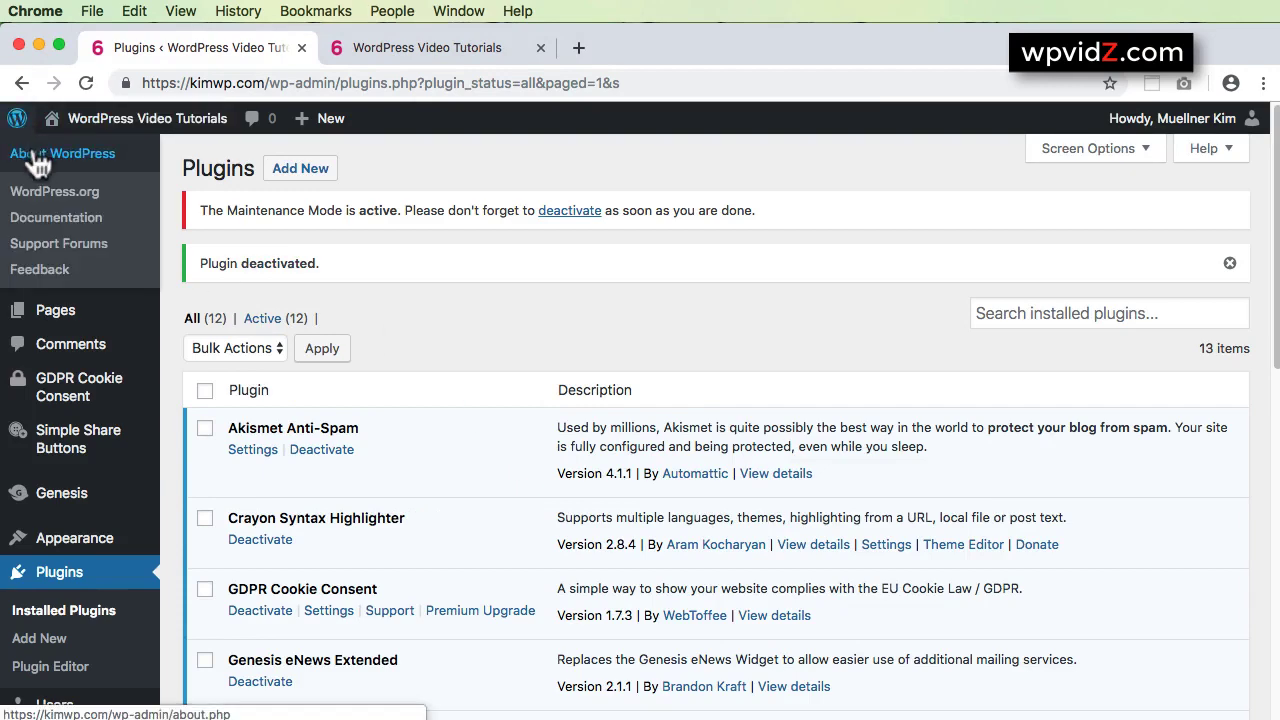
{"action": "left_click", "coordinate": [45, 188]}
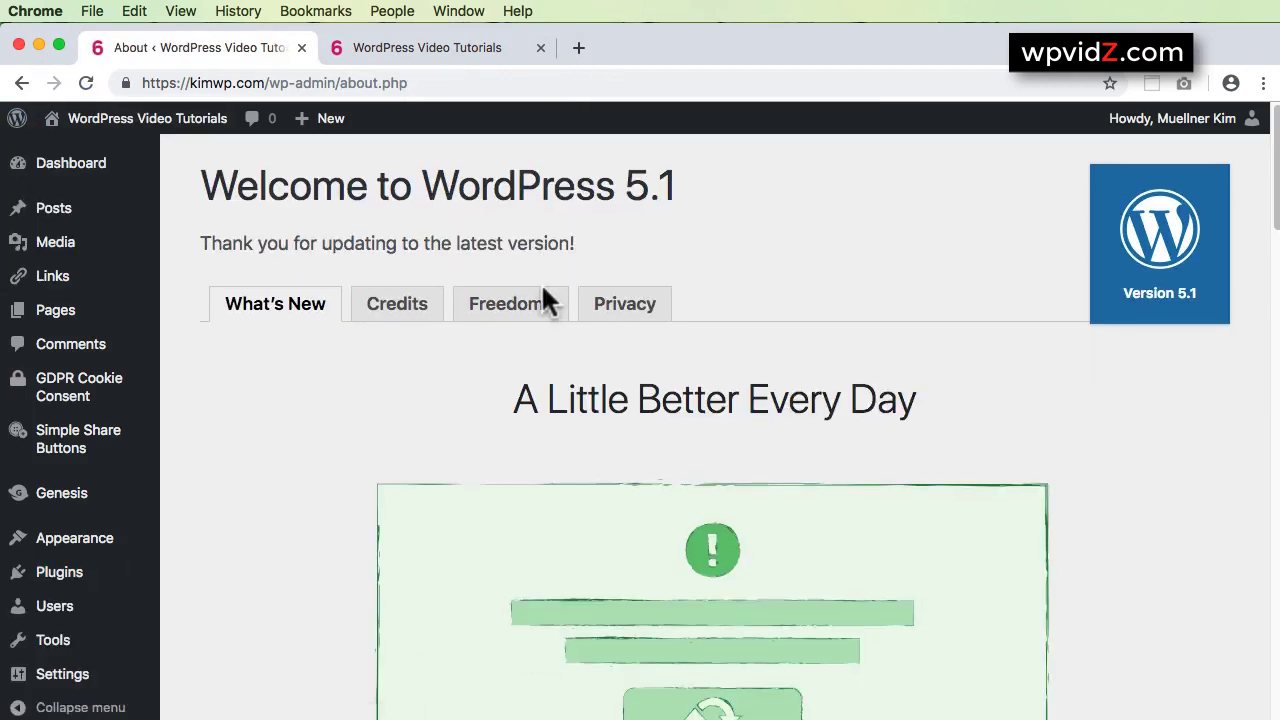
{"action": "left_click_drag", "start_coordinate": [428, 187], "coordinate": [680, 183]}
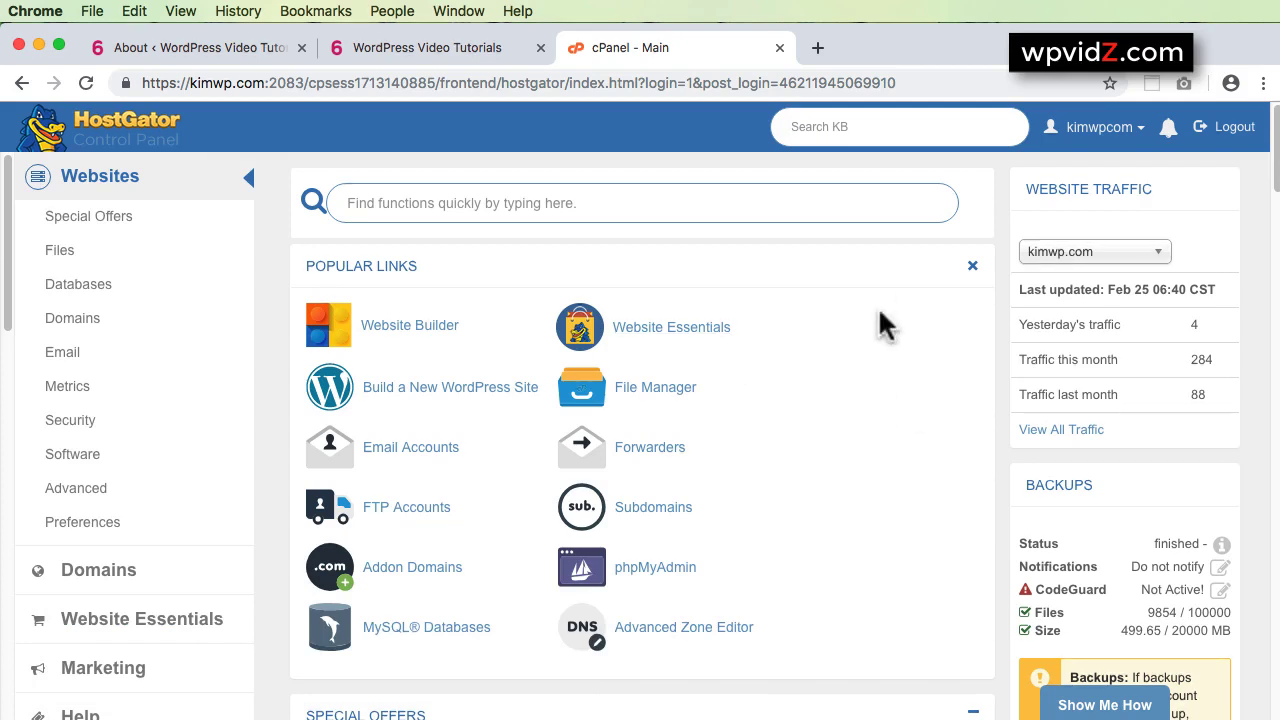
- Close the tab with the site's front end and search the web for "wordpress archive" in a new tab
{"action": "left_click", "coordinate": [495, 45]}
{"action": "key", "text": "super+w"}
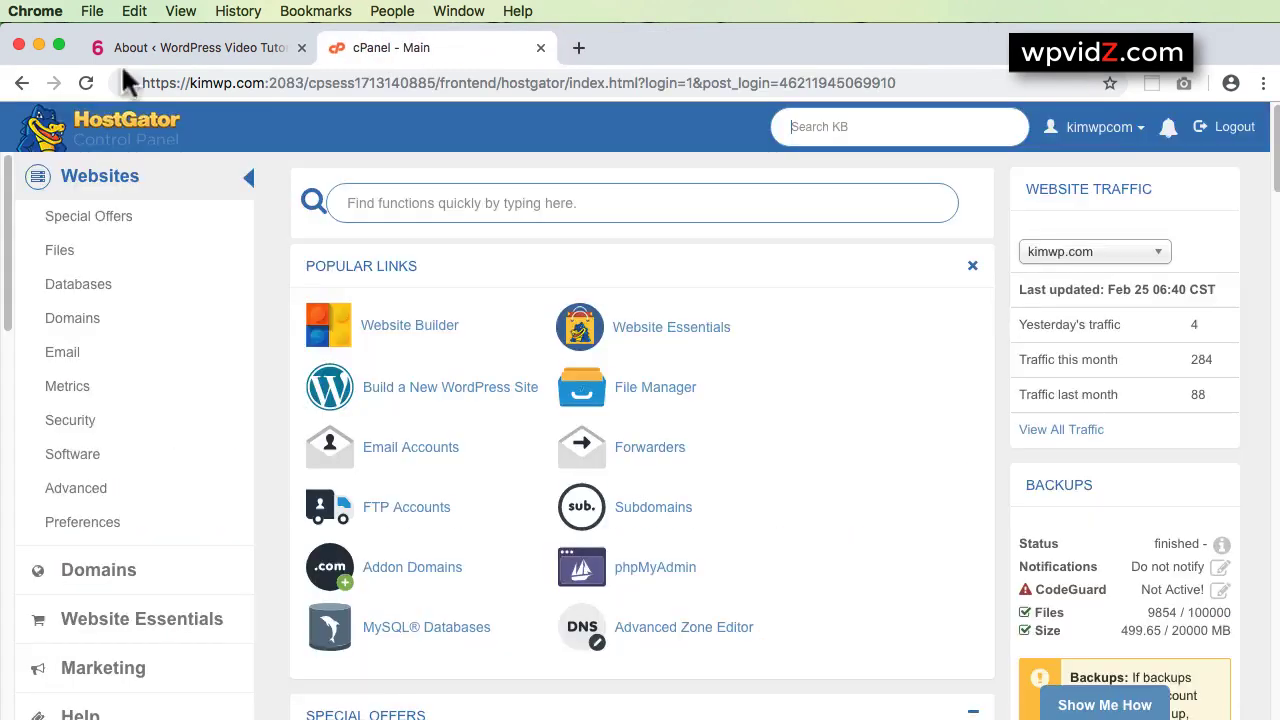
{"action": "left_click", "coordinate": [193, 46]}
{"action": "key", "text": "super+t"}
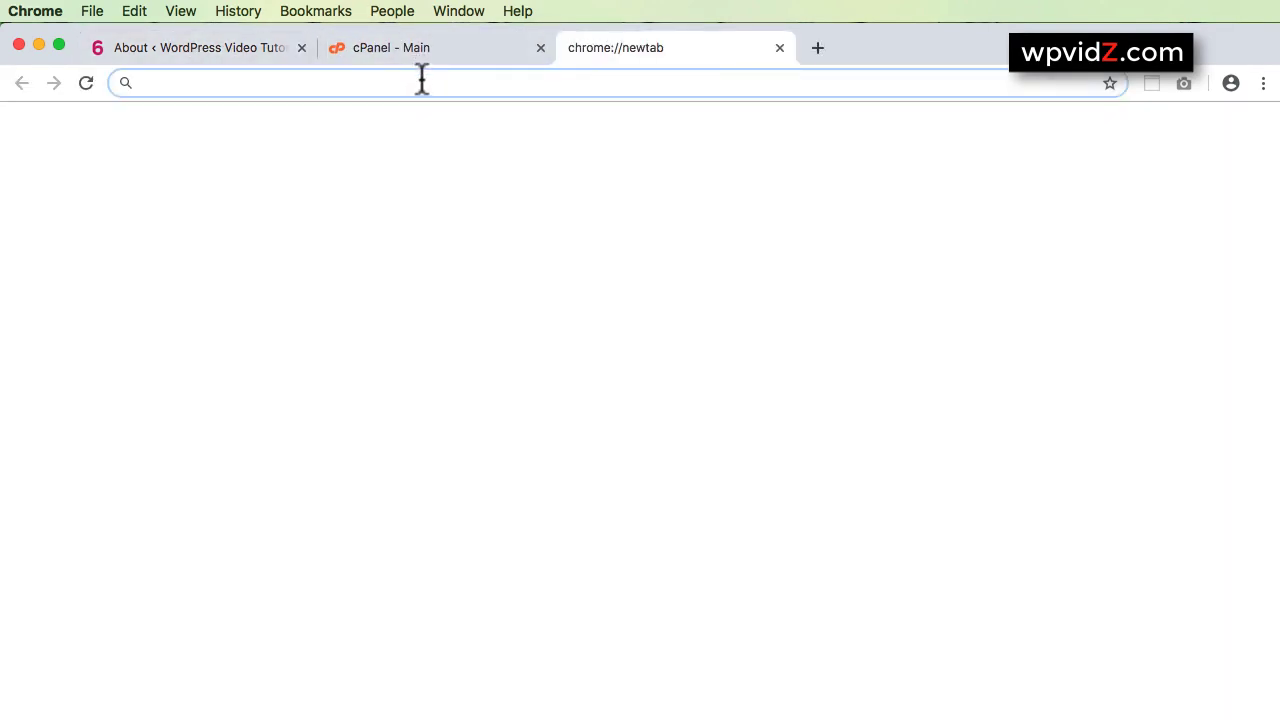
{"action": "type", "text": "wordpress archive"}
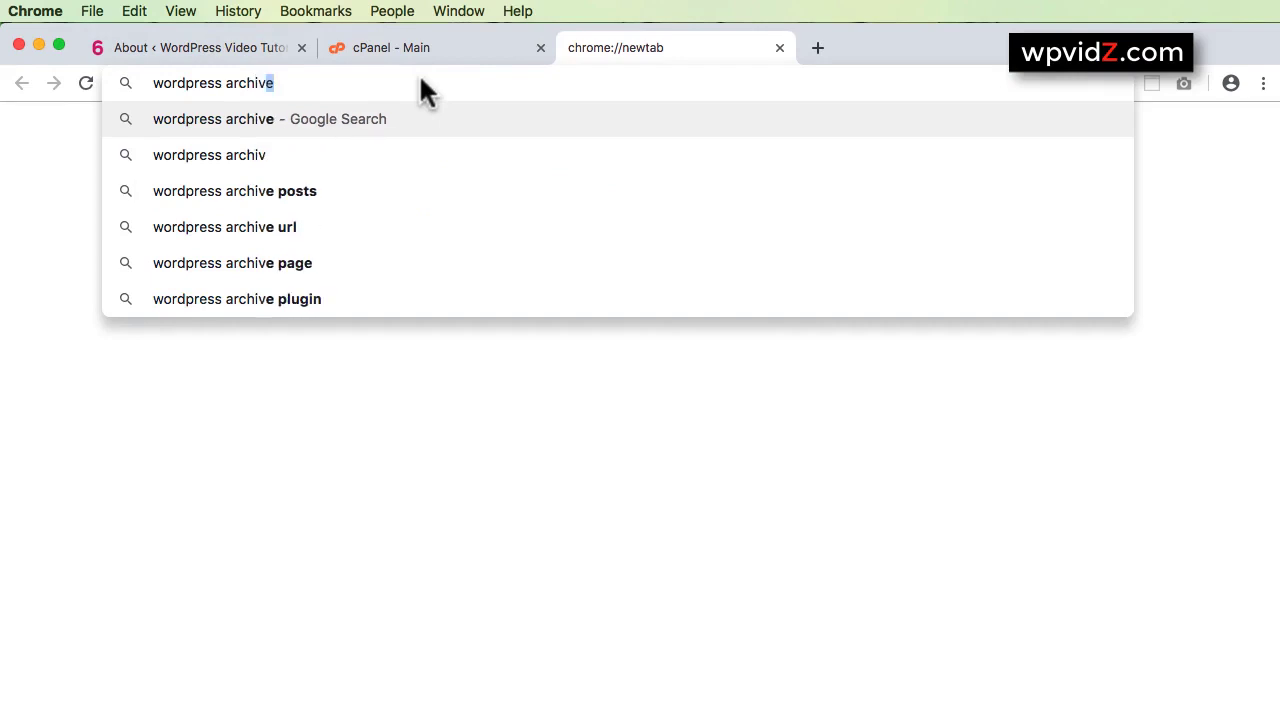
{"action": "key", "text": "Return"}
- Open the WordPress.org Releases page from the search results and download the zip of version 4.9.9
{"action": "scroll", "coordinate": [1020, 425], "scroll_direction": "down", "scroll_amount": 5}
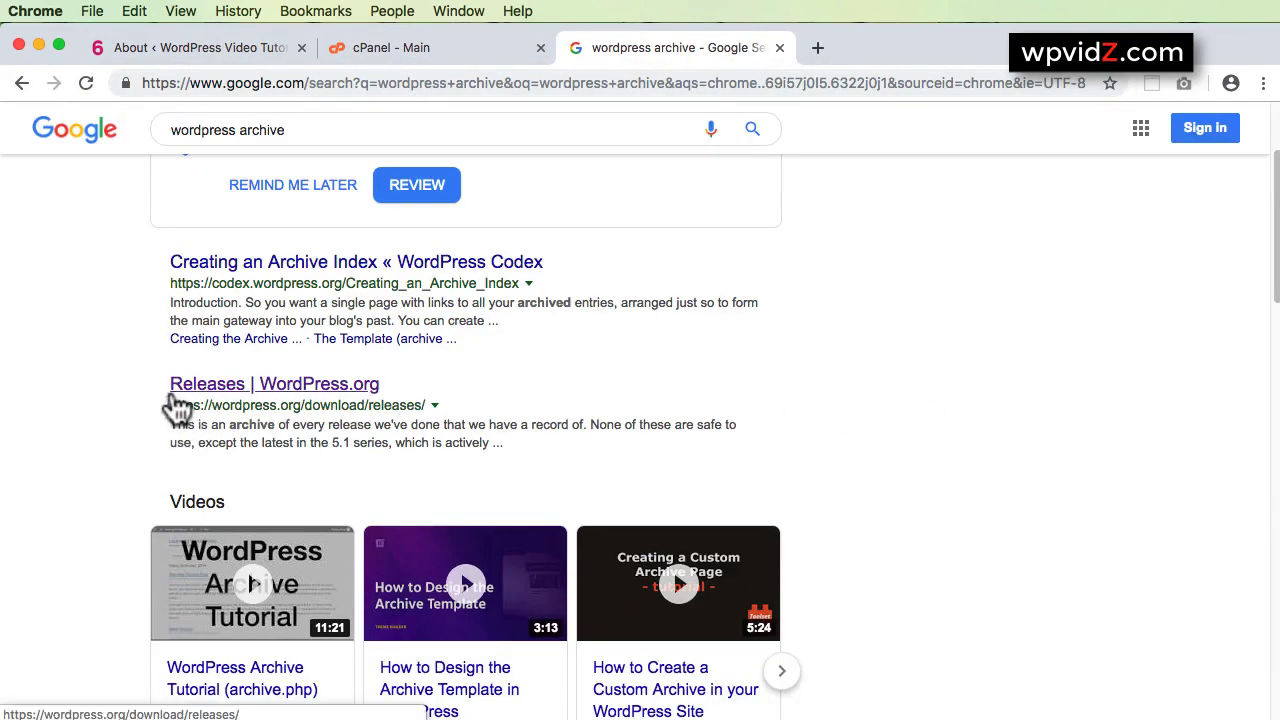
{"action": "left_click", "coordinate": [287, 404]}
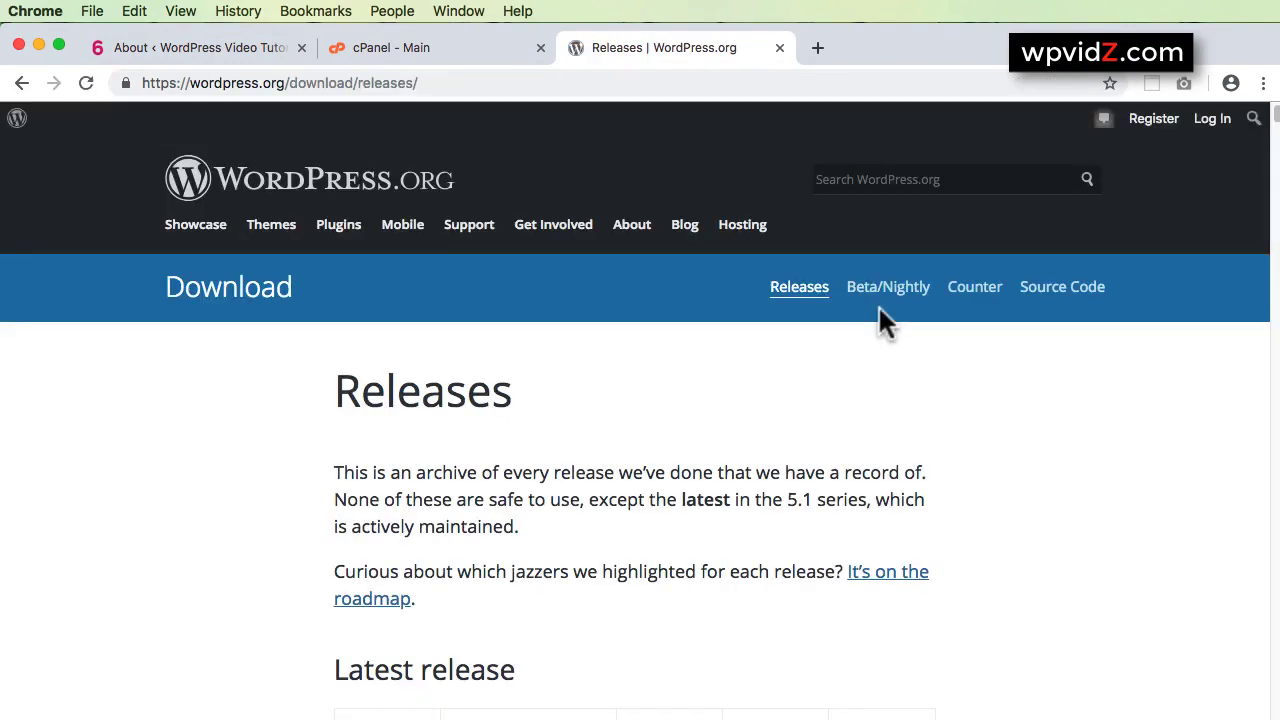
{"action": "scroll", "coordinate": [1014, 424], "scroll_direction": "down", "scroll_amount": 10}
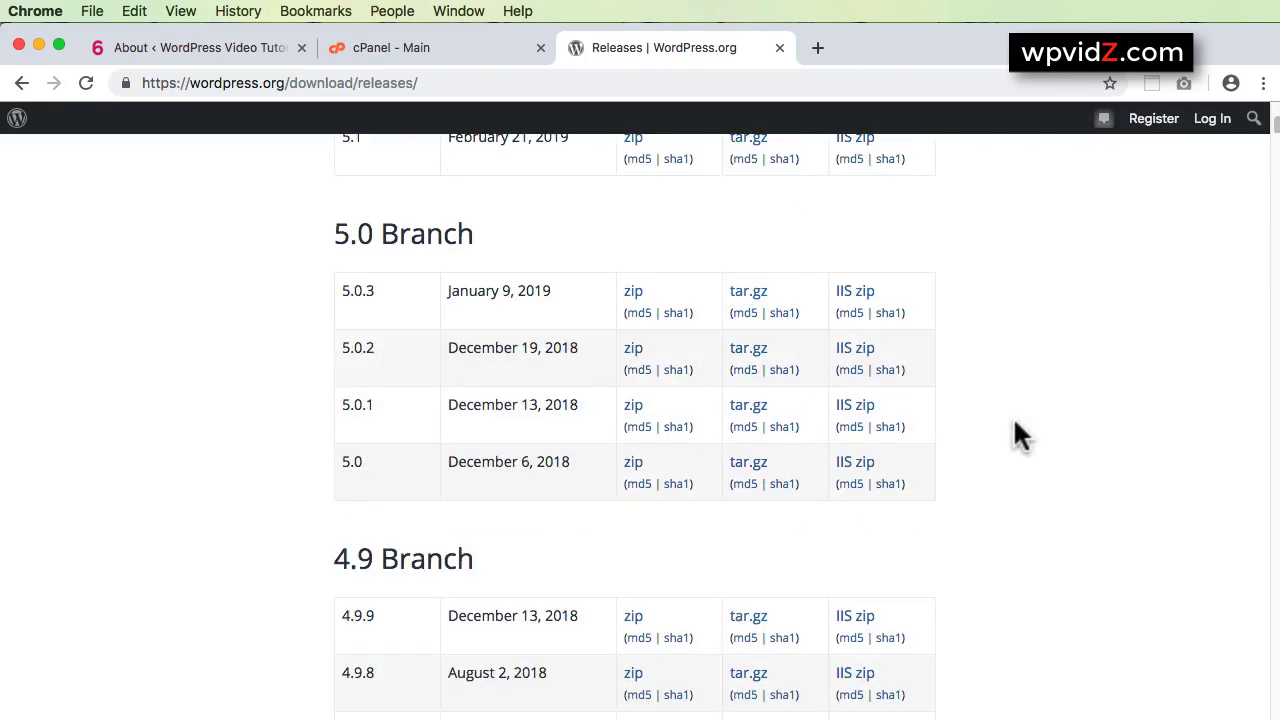
{"action": "scroll", "coordinate": [1013, 416], "scroll_direction": "down", "scroll_amount": 5}
{"action": "scroll", "coordinate": [1013, 416], "scroll_direction": "up", "scroll_amount": 1}
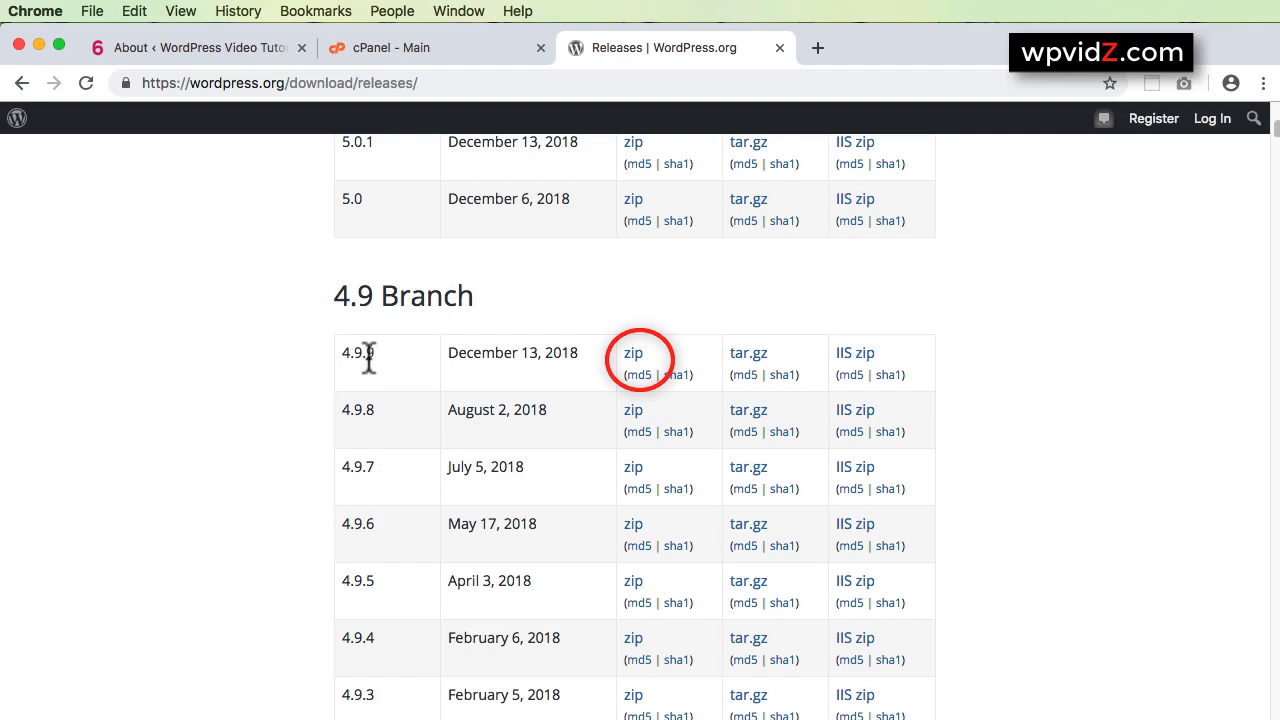
{"action": "left_click", "coordinate": [632, 360]}
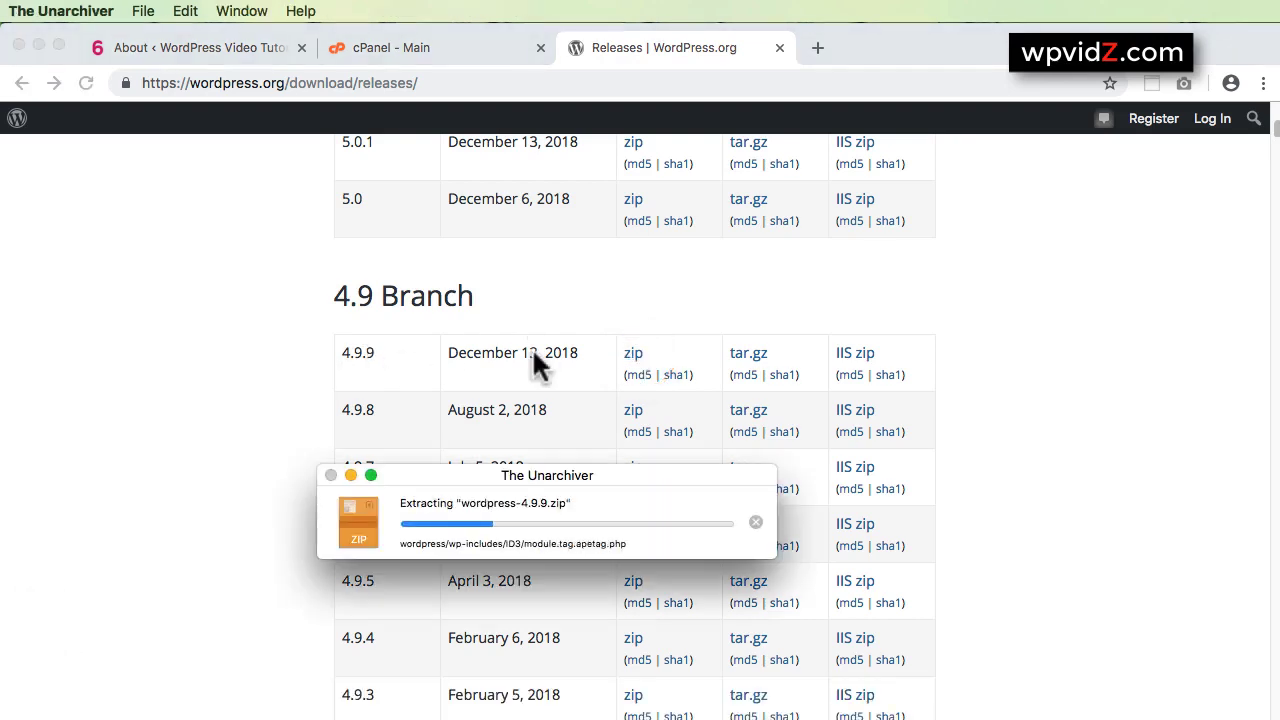
- Minimize the browser, reposition the extracted wordpress folder on the desktop and move wordpress-4.9.9.zip to the trash
{"action": "left_click", "coordinate": [40, 42]}
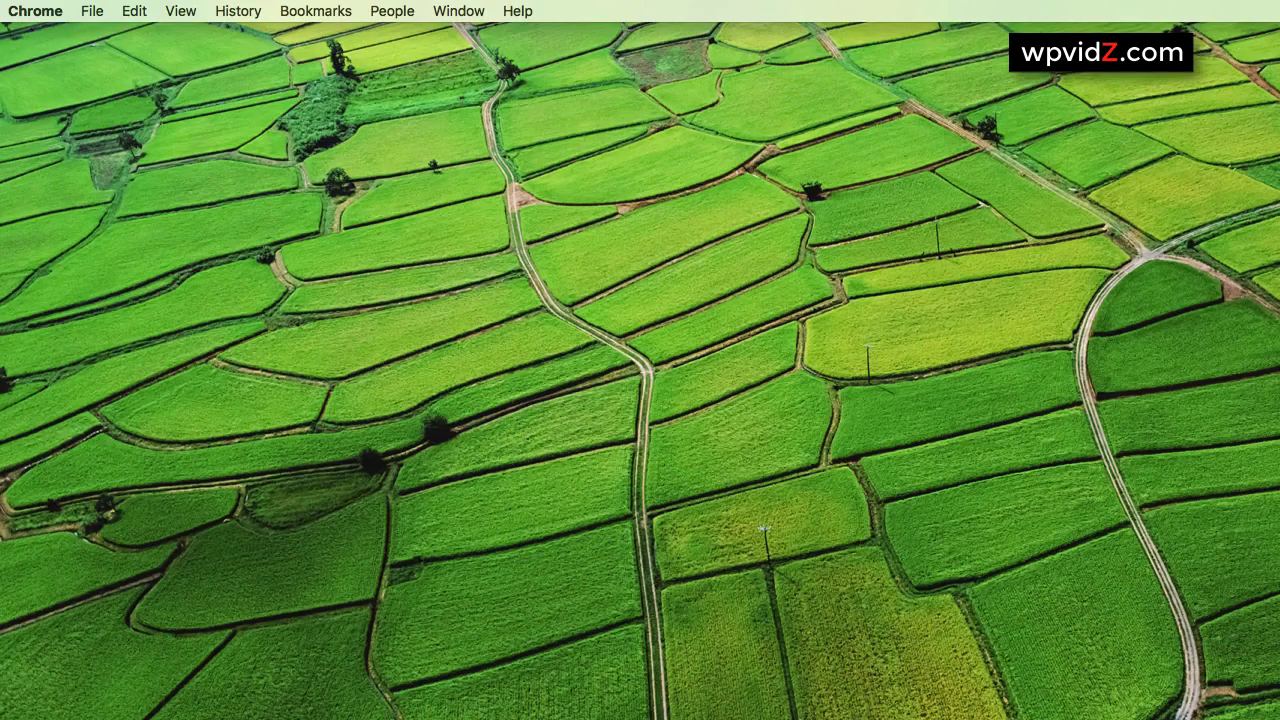
{"action": "left_click", "coordinate": [398, 262]}
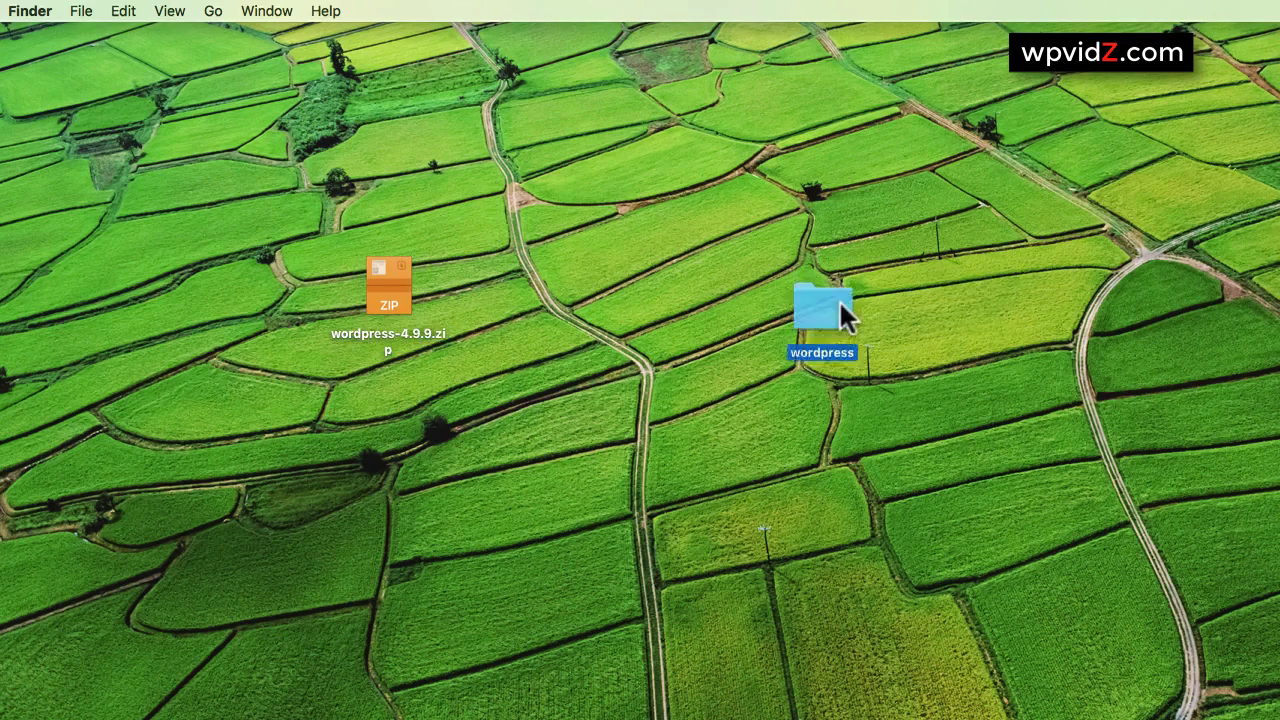
{"action": "left_click_drag", "start_coordinate": [839, 299], "coordinate": [645, 322]}
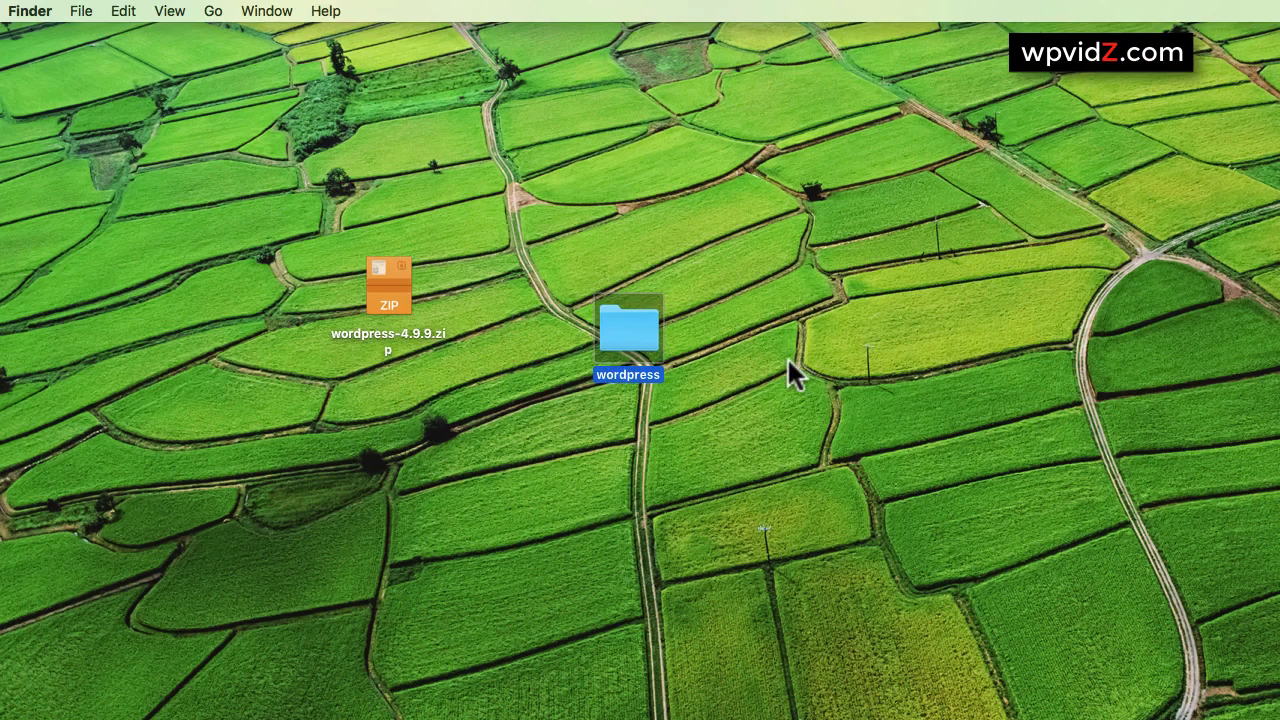
{"action": "left_click", "coordinate": [791, 384]}
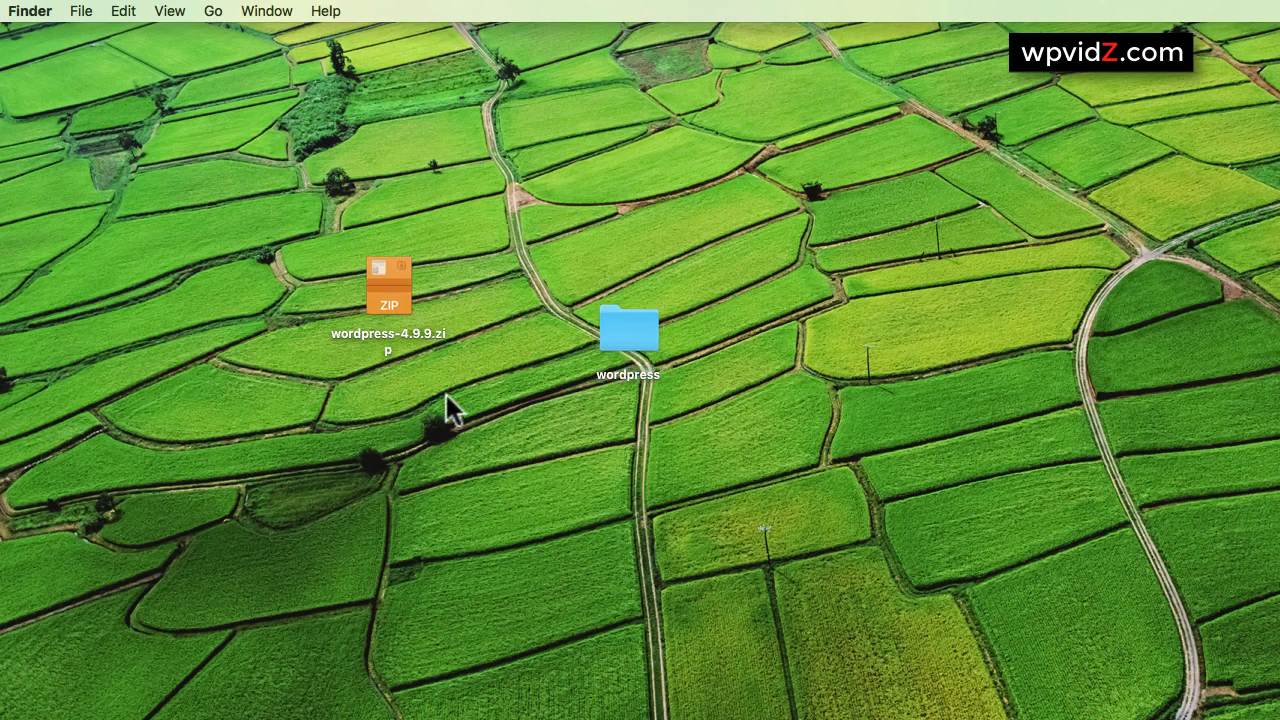
{"action": "left_click", "coordinate": [388, 285]}
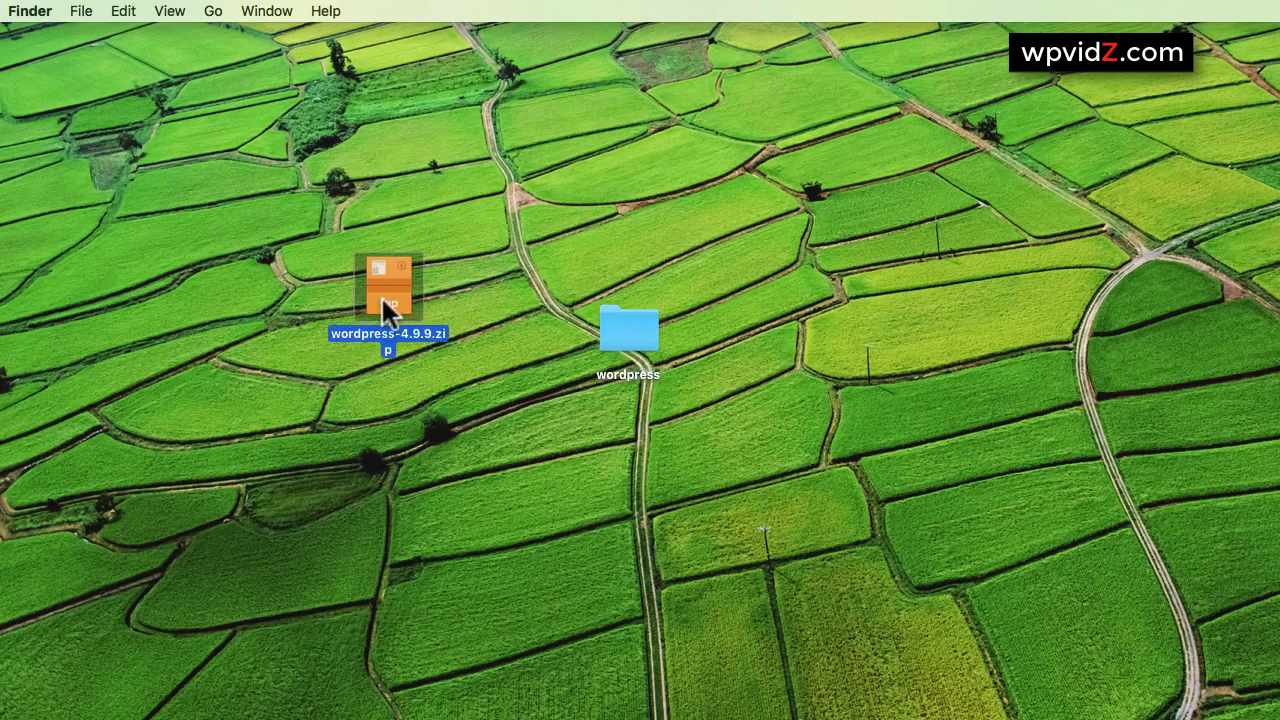
{"action": "key", "text": "super+BackSpace"}
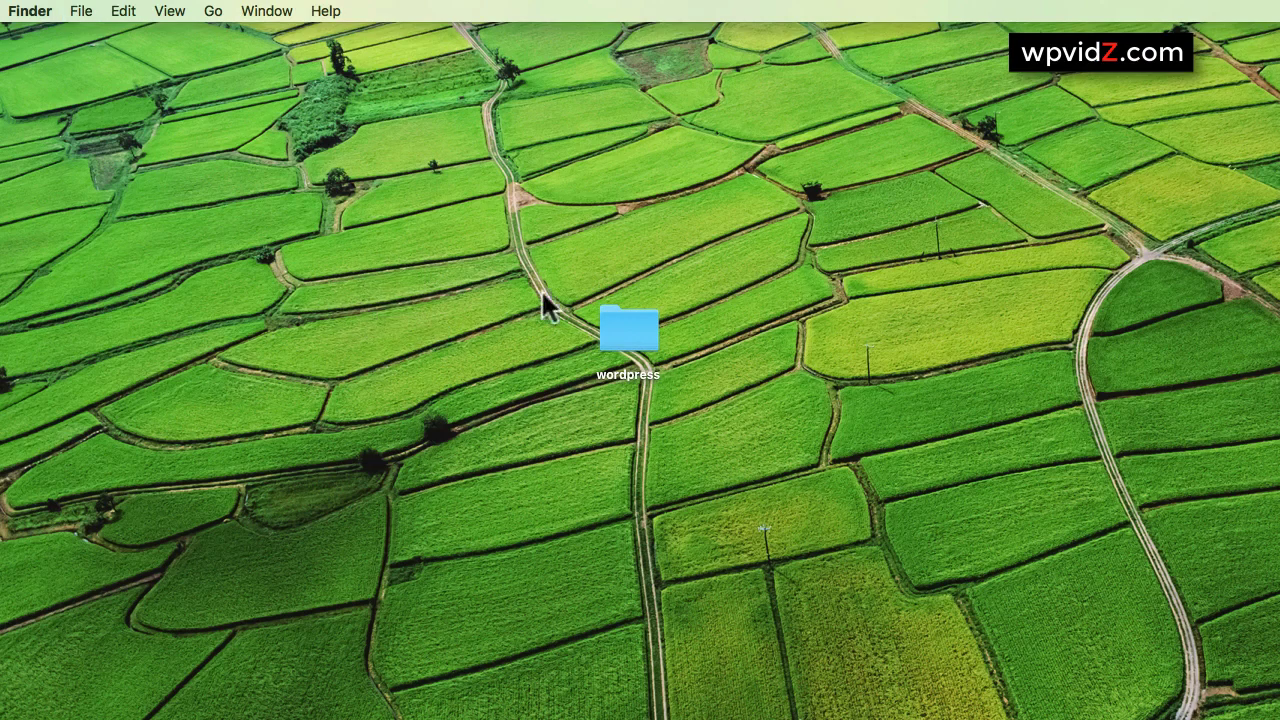
- Open the wordpress folder and move the wp-content folder and wp-config-sample.php to the trash
{"action": "double_click", "coordinate": [630, 335]}
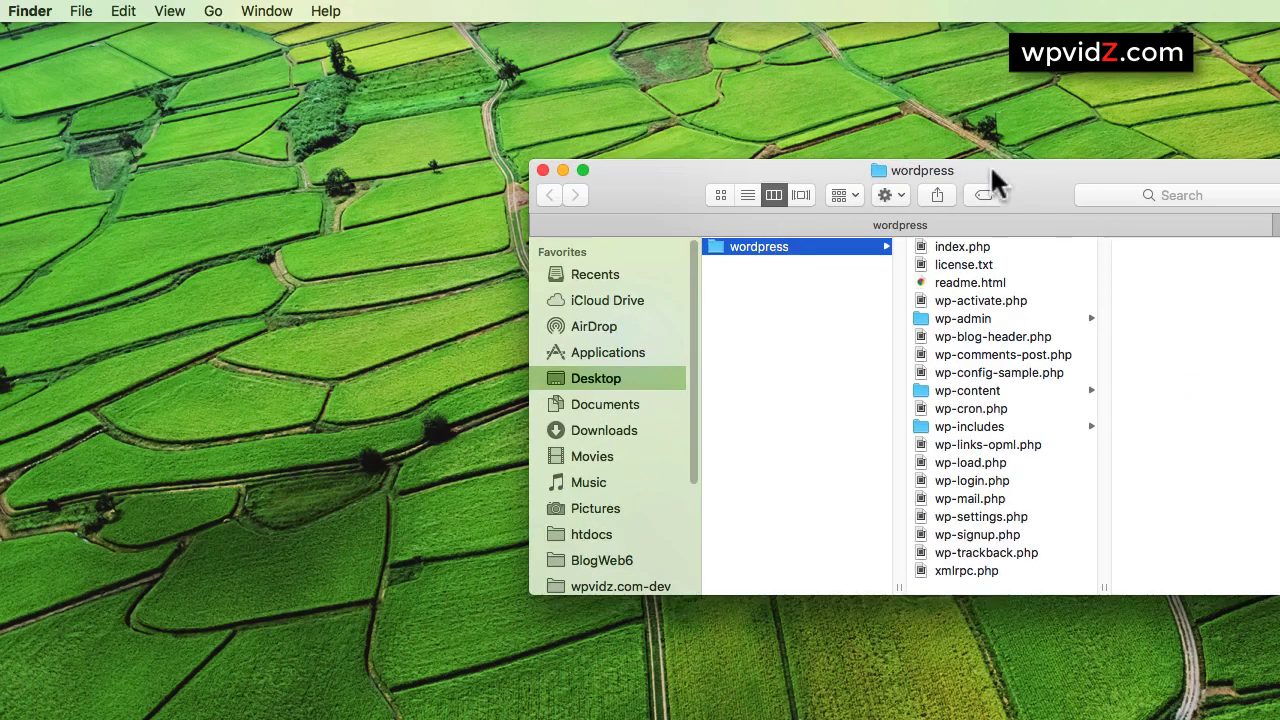
{"action": "left_click_drag", "start_coordinate": [993, 172], "coordinate": [699, 188]}
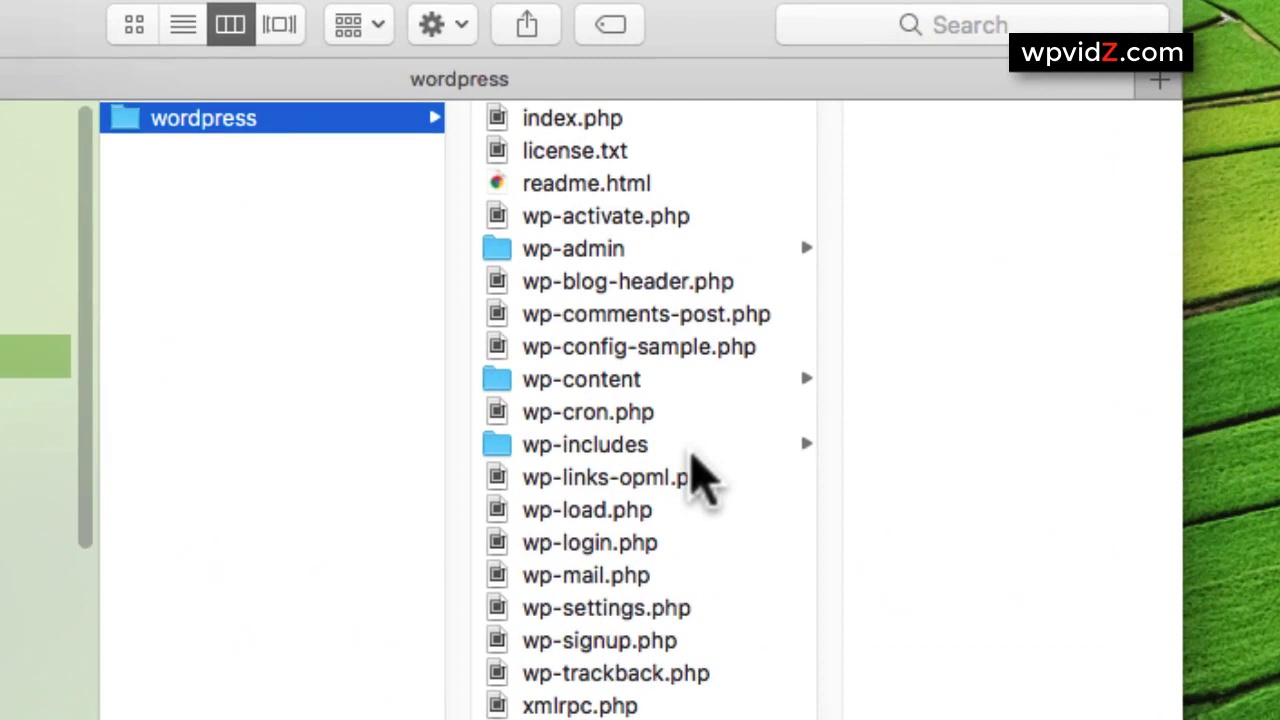
{"action": "left_click", "coordinate": [500, 380]}
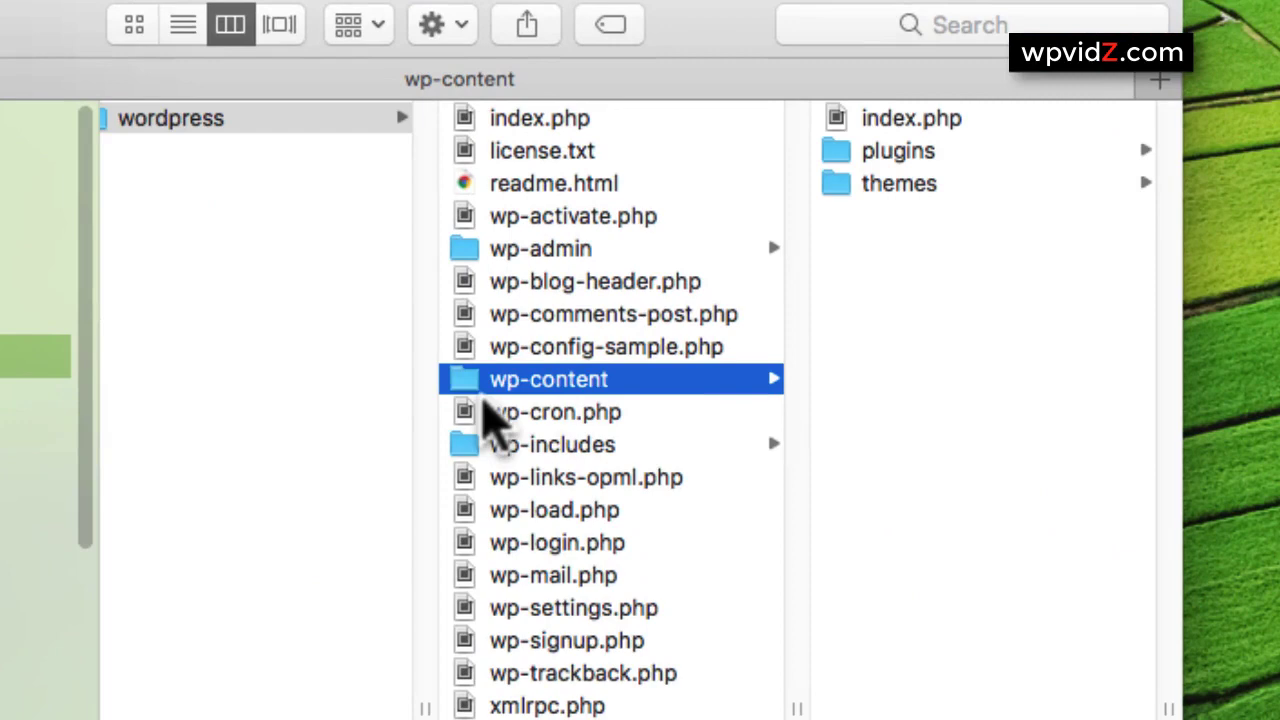
{"action": "left_click", "coordinate": [490, 413]}
{"action": "left_click", "coordinate": [465, 346]}
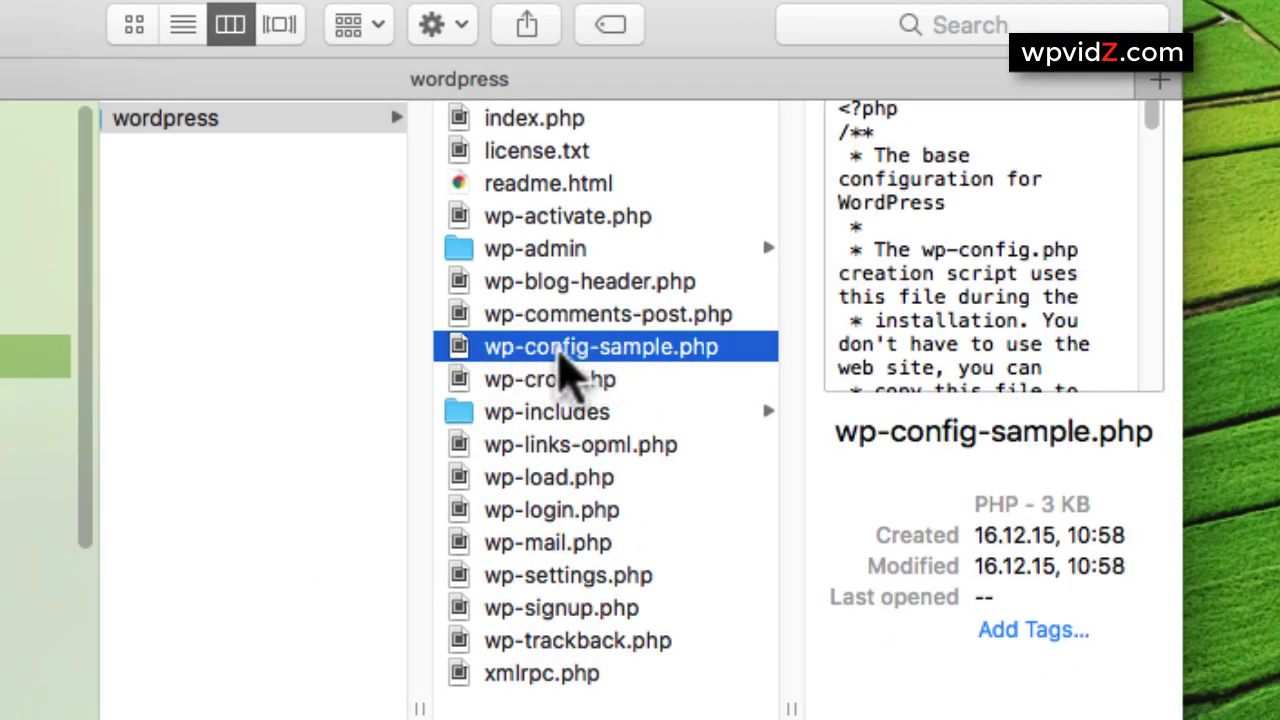
{"action": "key", "text": "super+BackSpace"}
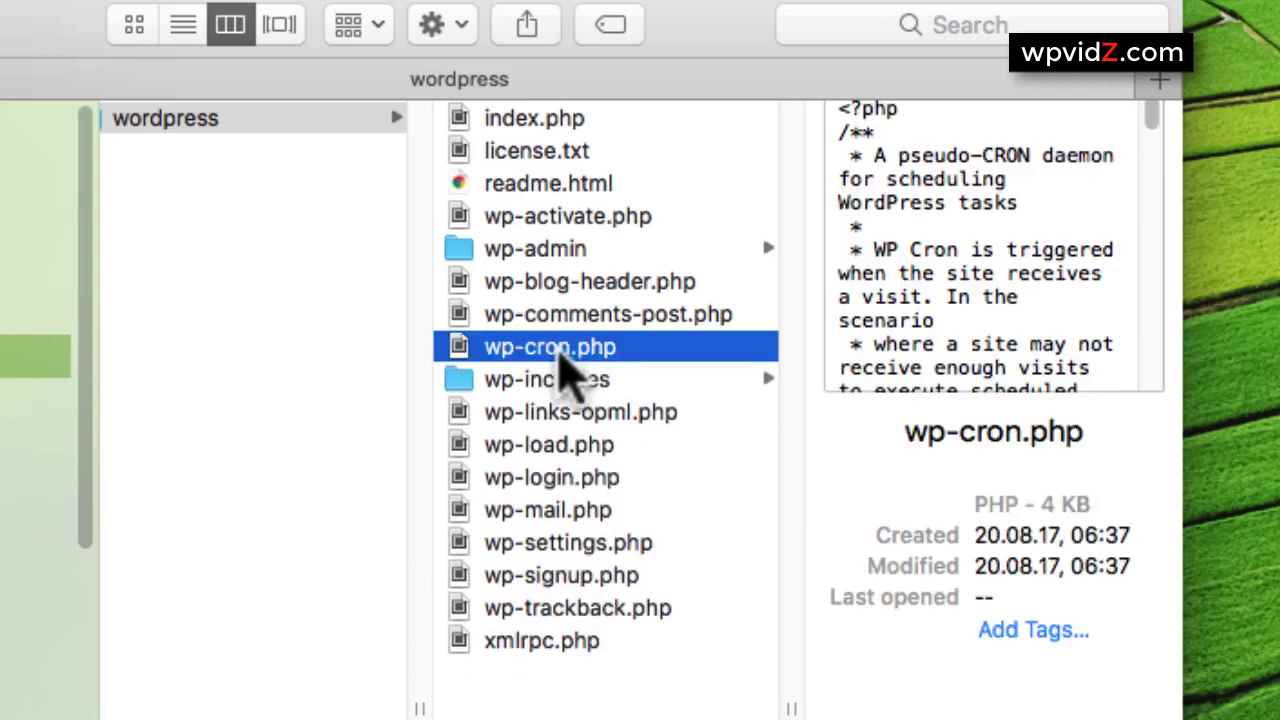
{"action": "left_click", "coordinate": [600, 692]}
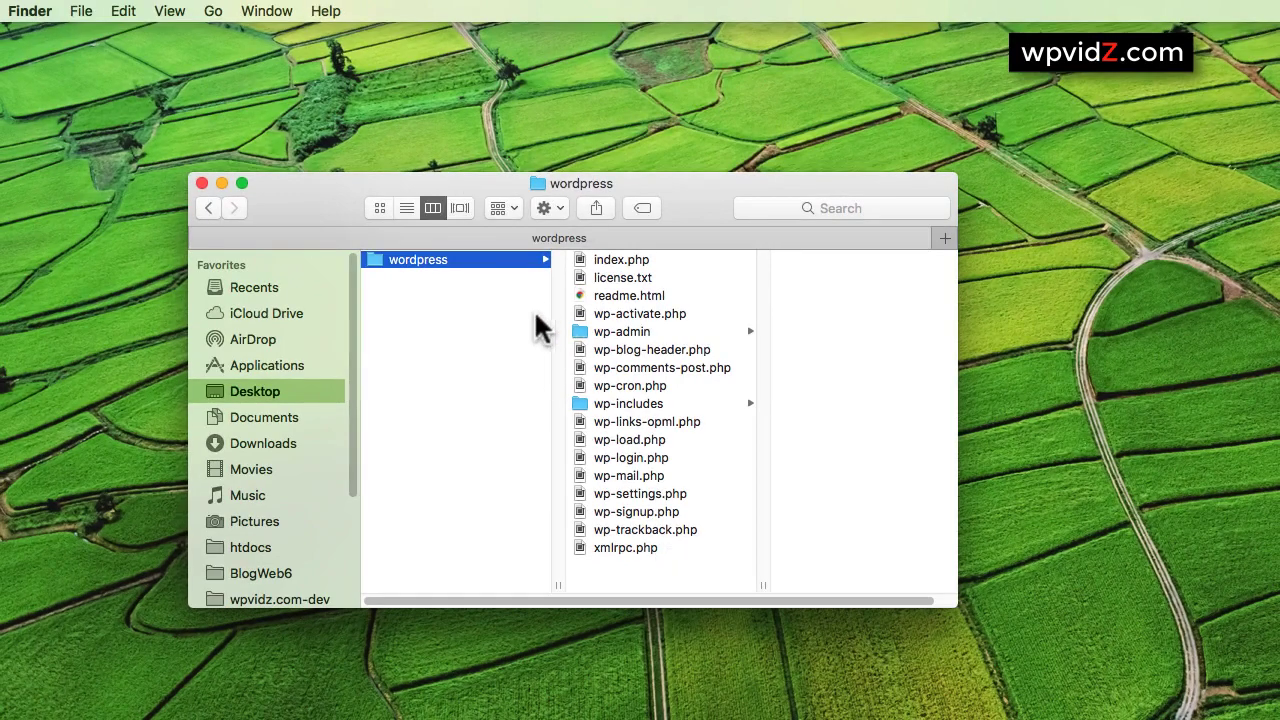
- Compress all remaining items in the wordpress folder into one zip archive and move the archive to the desktop
{"action": "left_click", "coordinate": [676, 578]}
{"action": "left_click_drag", "start_coordinate": [676, 578], "coordinate": [612, 244]}
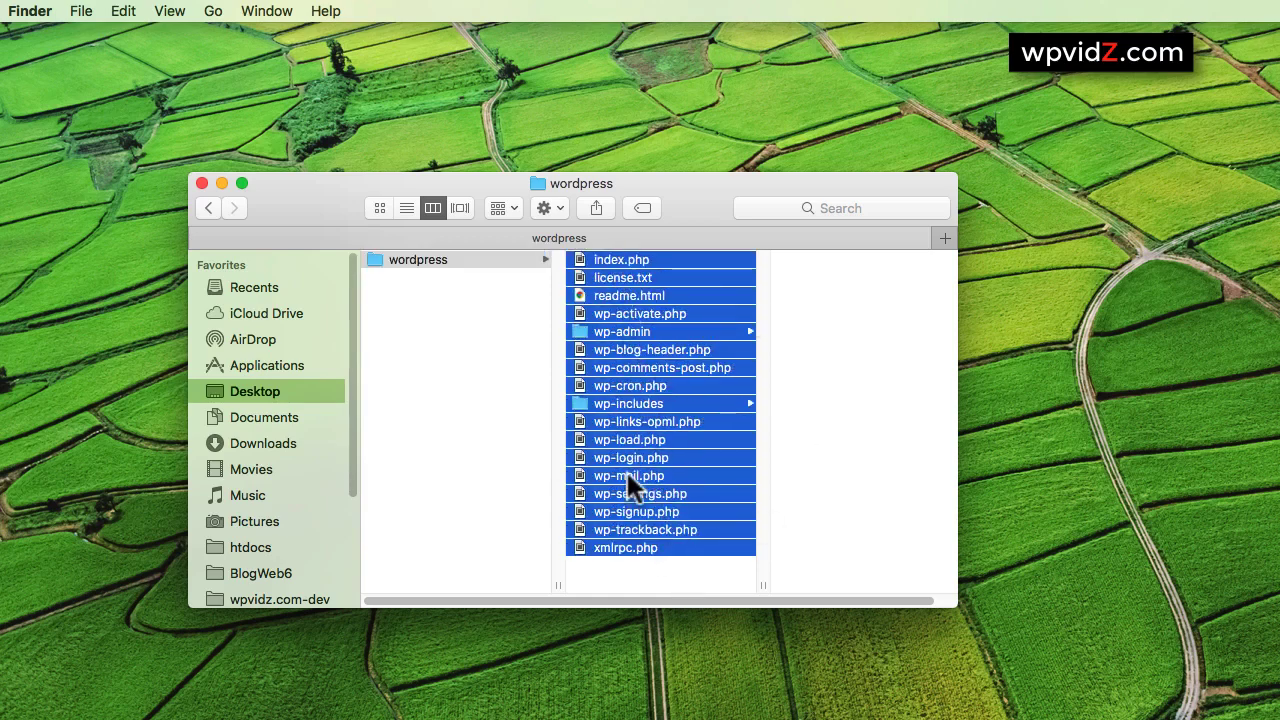
{"action": "right_click", "coordinate": [630, 321]}
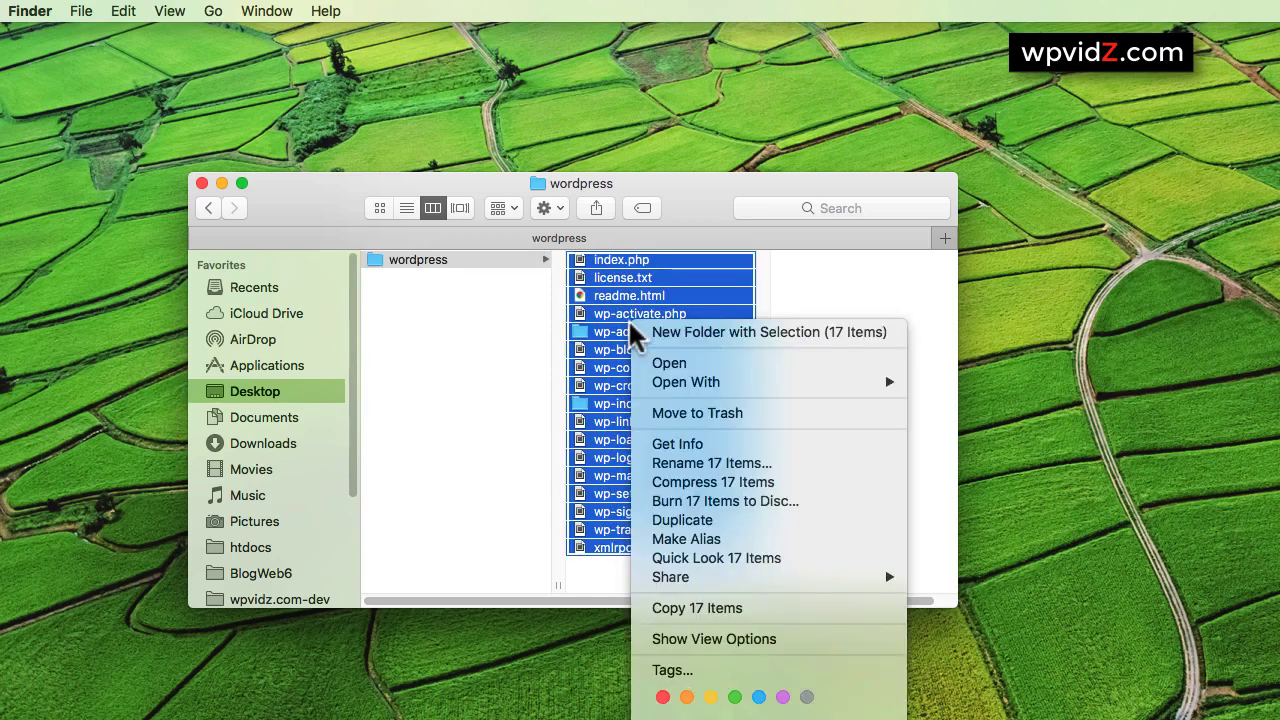
{"action": "left_click", "coordinate": [676, 484]}
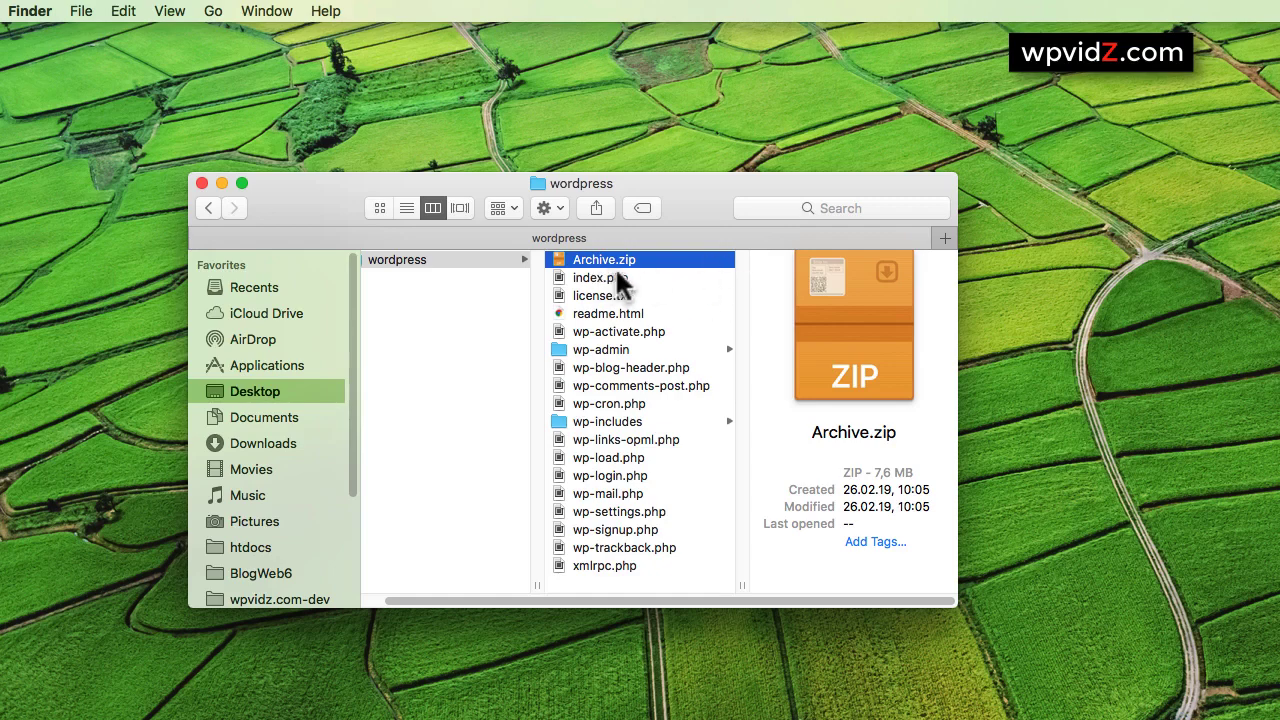
{"action": "left_click_drag", "start_coordinate": [693, 202], "coordinate": [620, 301]}
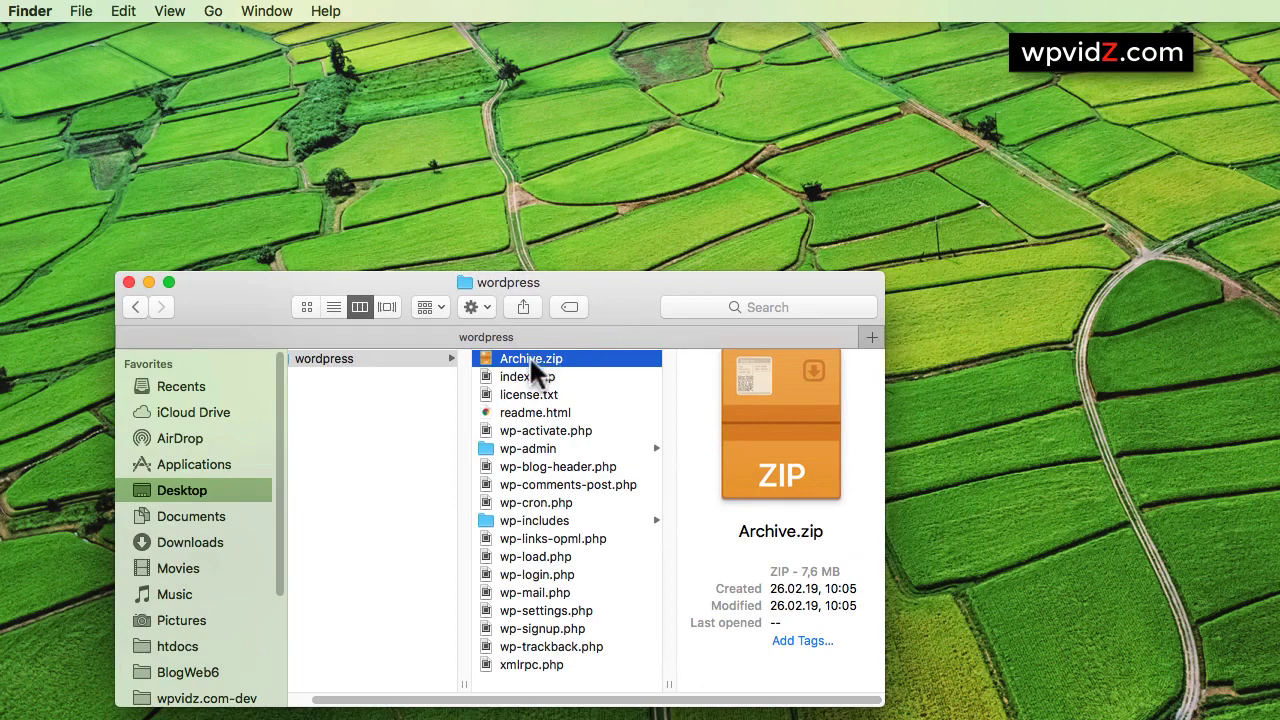
{"action": "left_click_drag", "start_coordinate": [531, 362], "coordinate": [659, 165]}
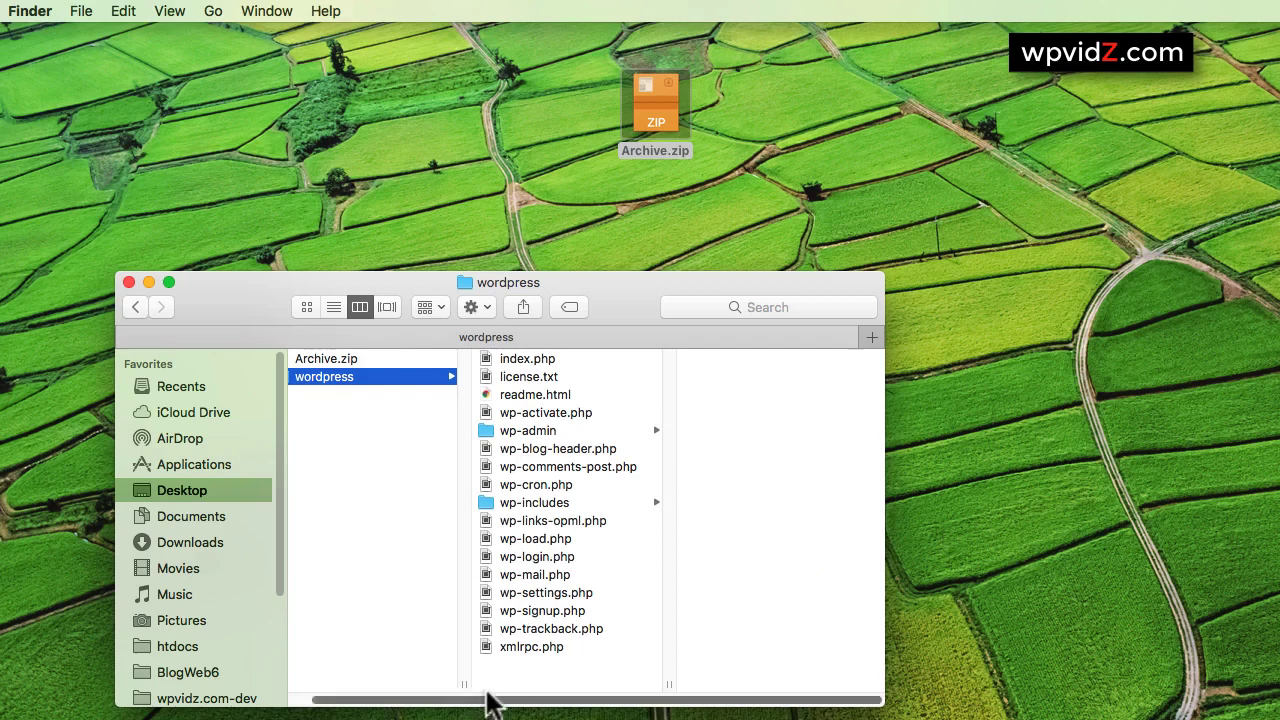
- Move the wordpress folder on the desktop to the trash and put the Finder window away
{"action": "scroll", "coordinate": [411, 698], "scroll_direction": "left", "scroll_amount": 2}
{"action": "left_click", "coordinate": [356, 389]}
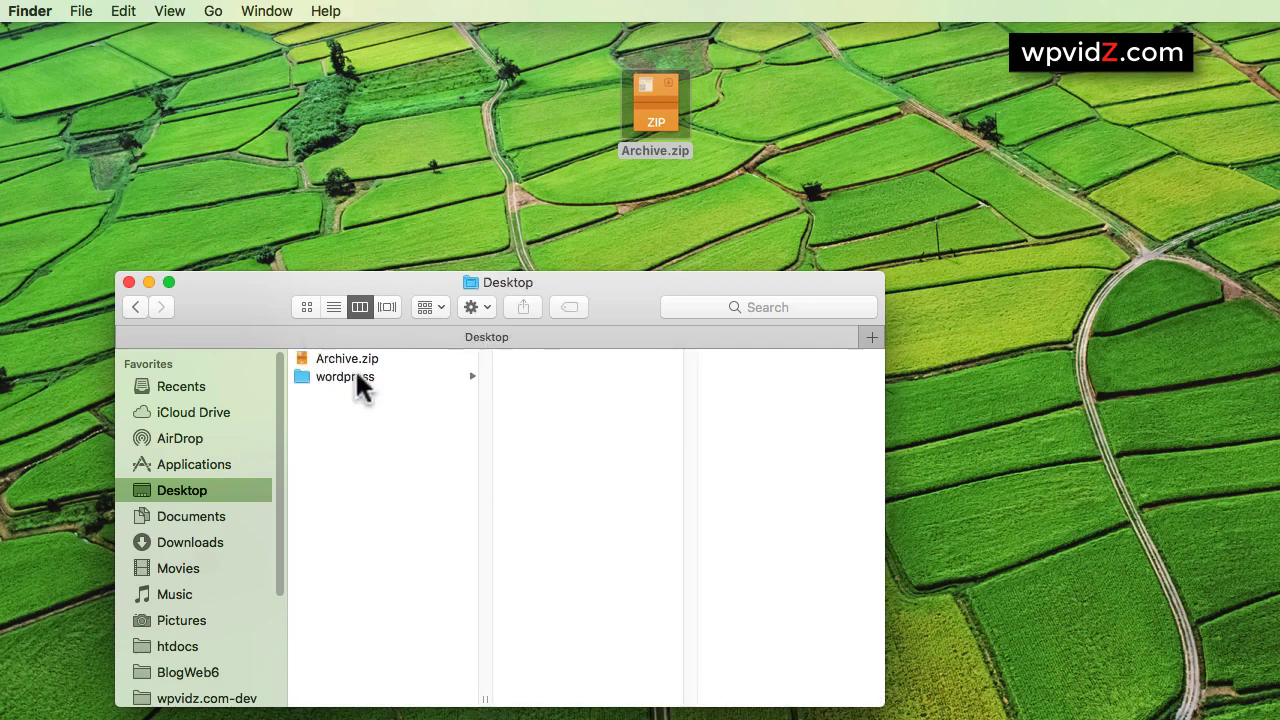
{"action": "left_click", "coordinate": [356, 373]}
{"action": "key", "text": "super+BackSpace"}
{"action": "left_click", "coordinate": [148, 282]}
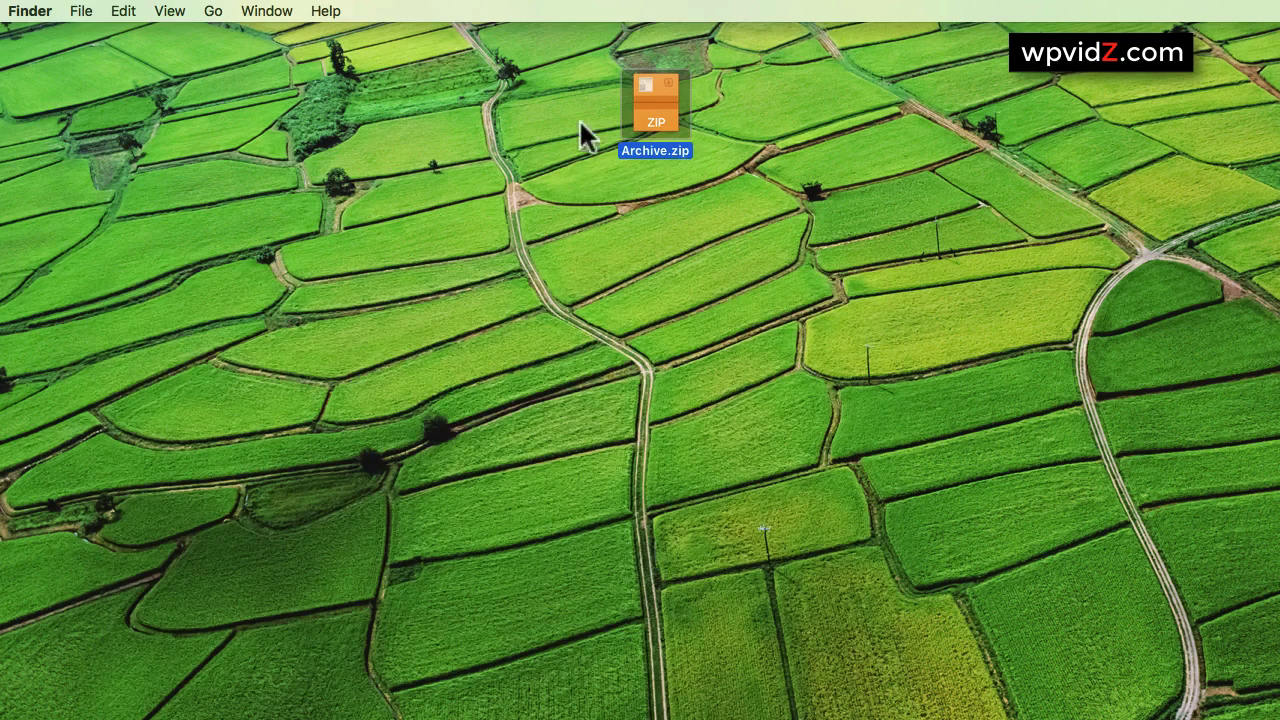
- Reposition Archive.zip on the desktop, rename it wp.zip and switch back to the Releases page in Chrome
{"action": "left_click_drag", "start_coordinate": [645, 95], "coordinate": [507, 327]}
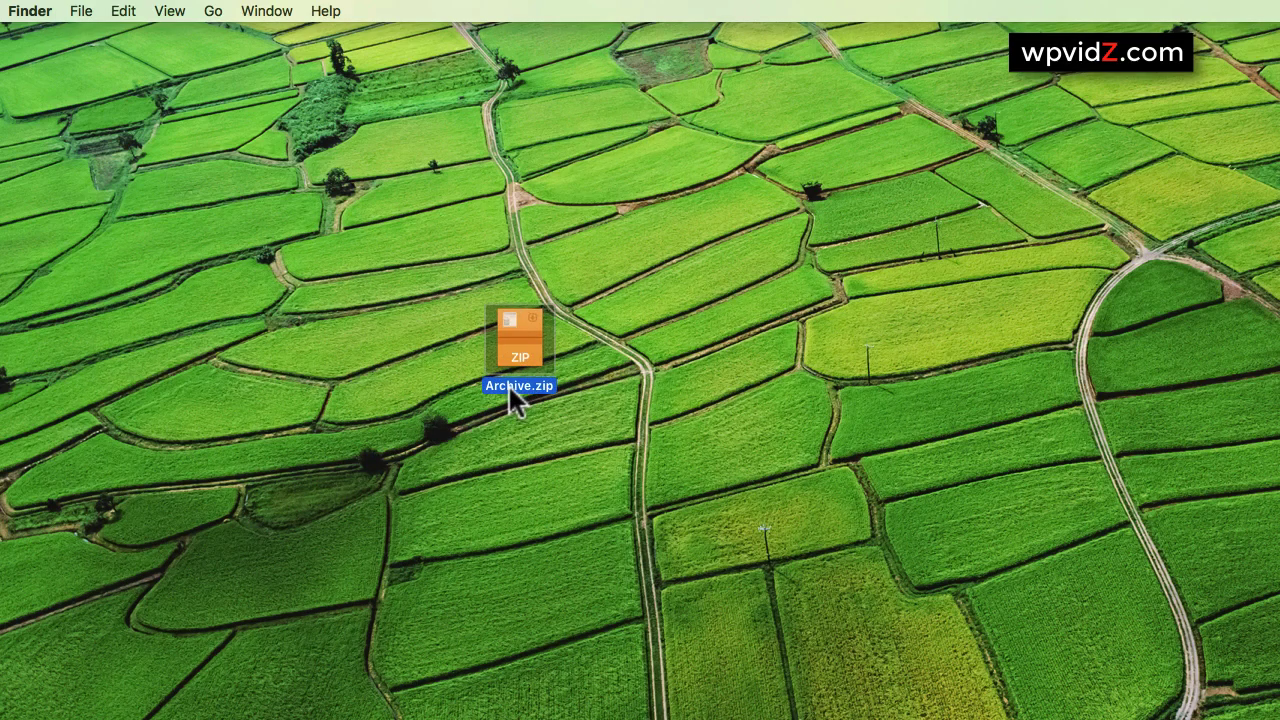
{"action": "left_click", "coordinate": [516, 383]}
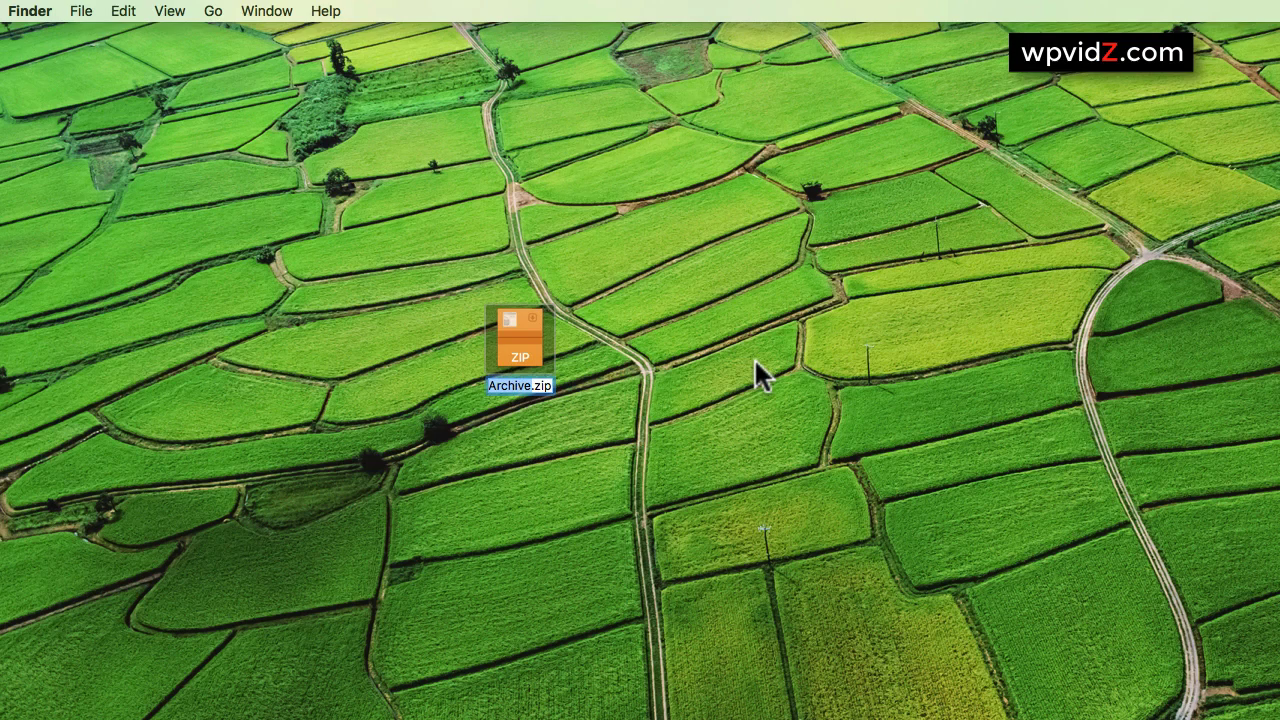
{"action": "type", "text": "wo"}
{"action": "key", "text": "BackSpace"}
{"action": "type", "text": "p"}
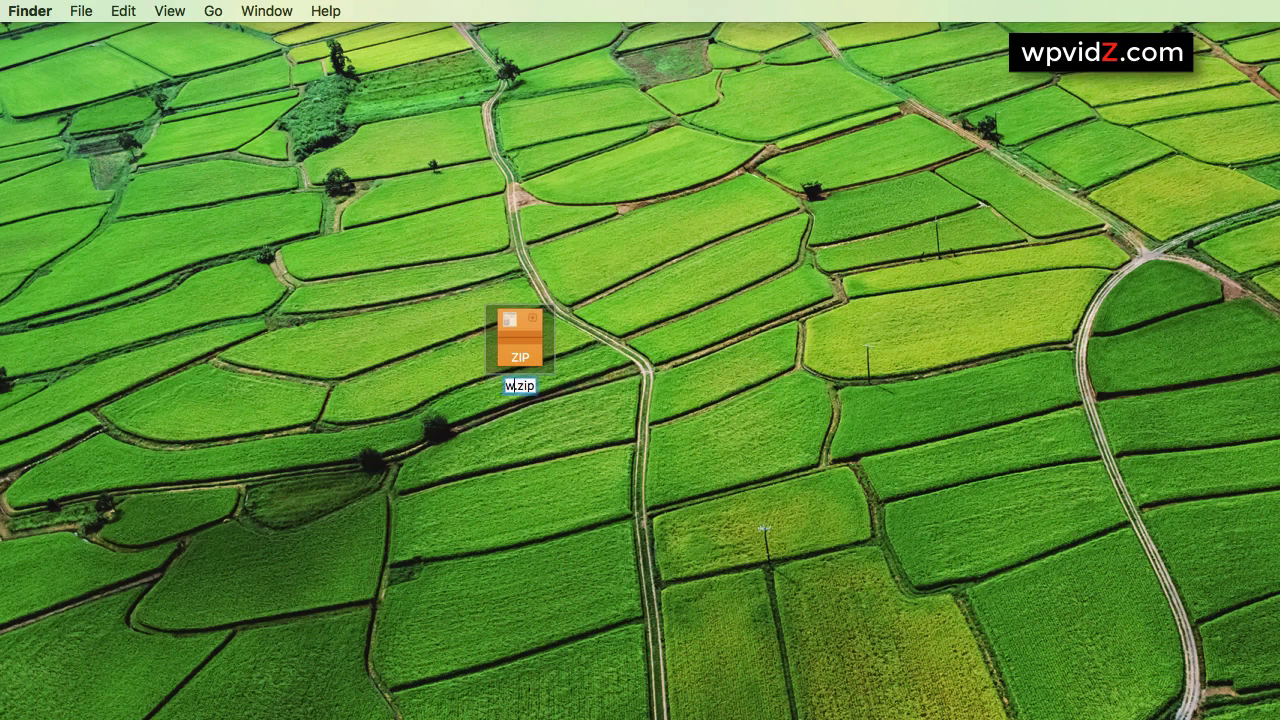
{"action": "key", "text": "Return"}
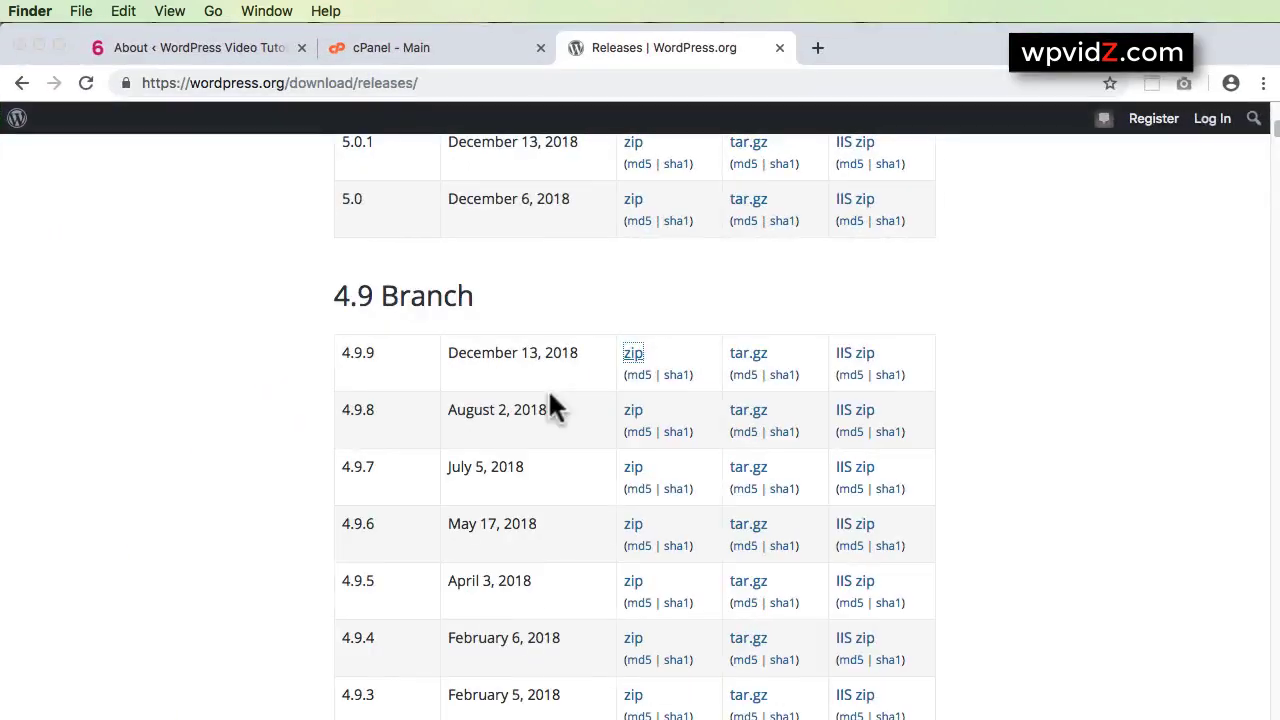
{"action": "left_click", "coordinate": [550, 402]}
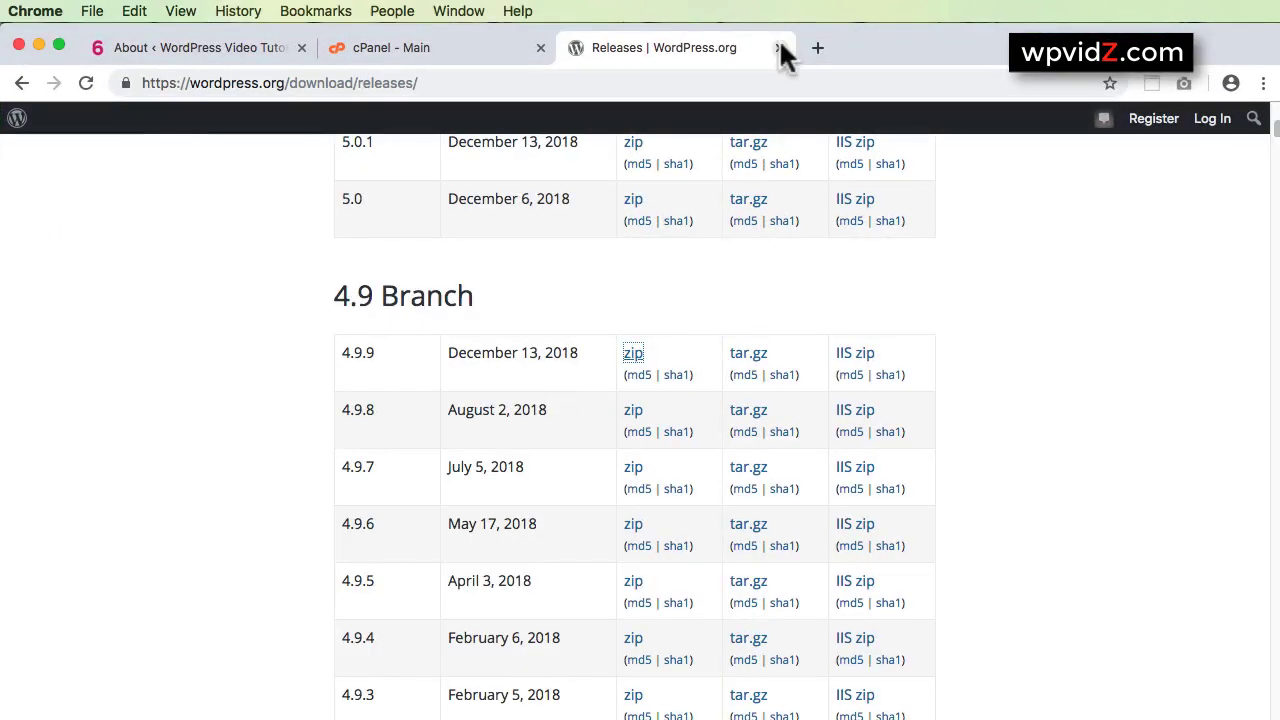
- Close the Releases page, switch to cPanel and open the File Manager's upload page for the public_html folder
{"action": "left_click", "coordinate": [779, 42]}
{"action": "left_click", "coordinate": [450, 60]}
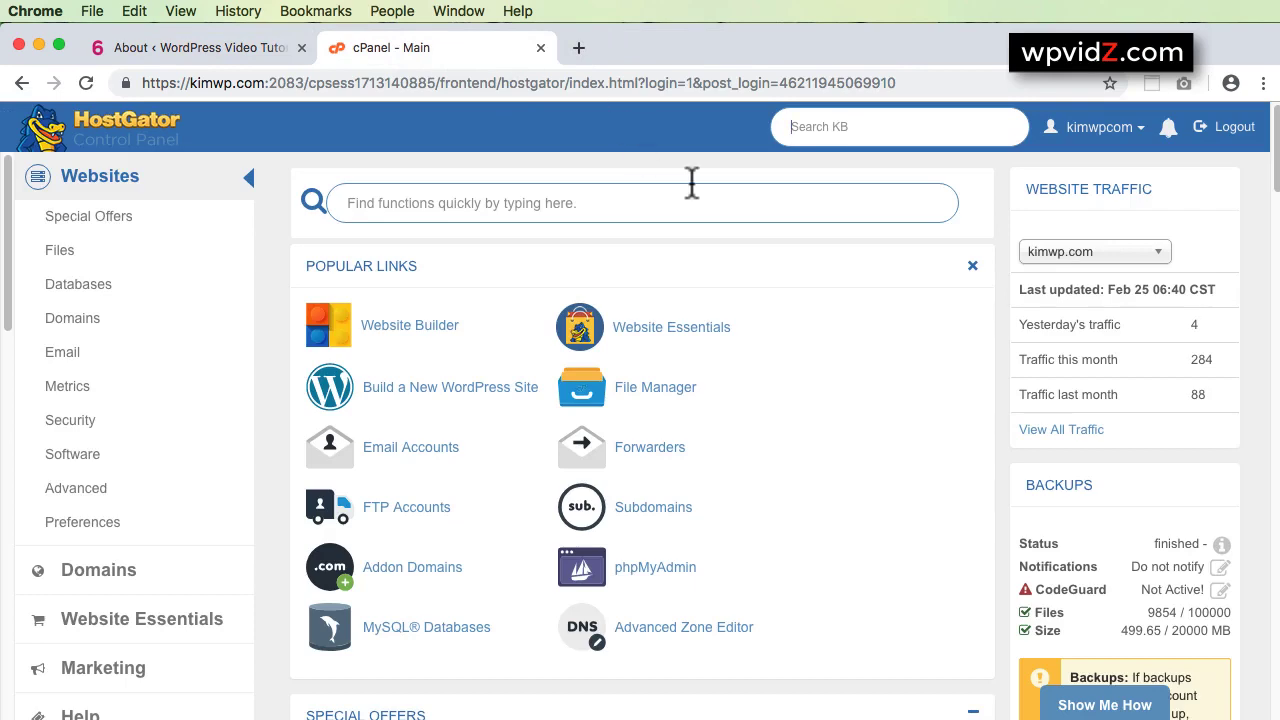
{"action": "left_click", "coordinate": [62, 254]}
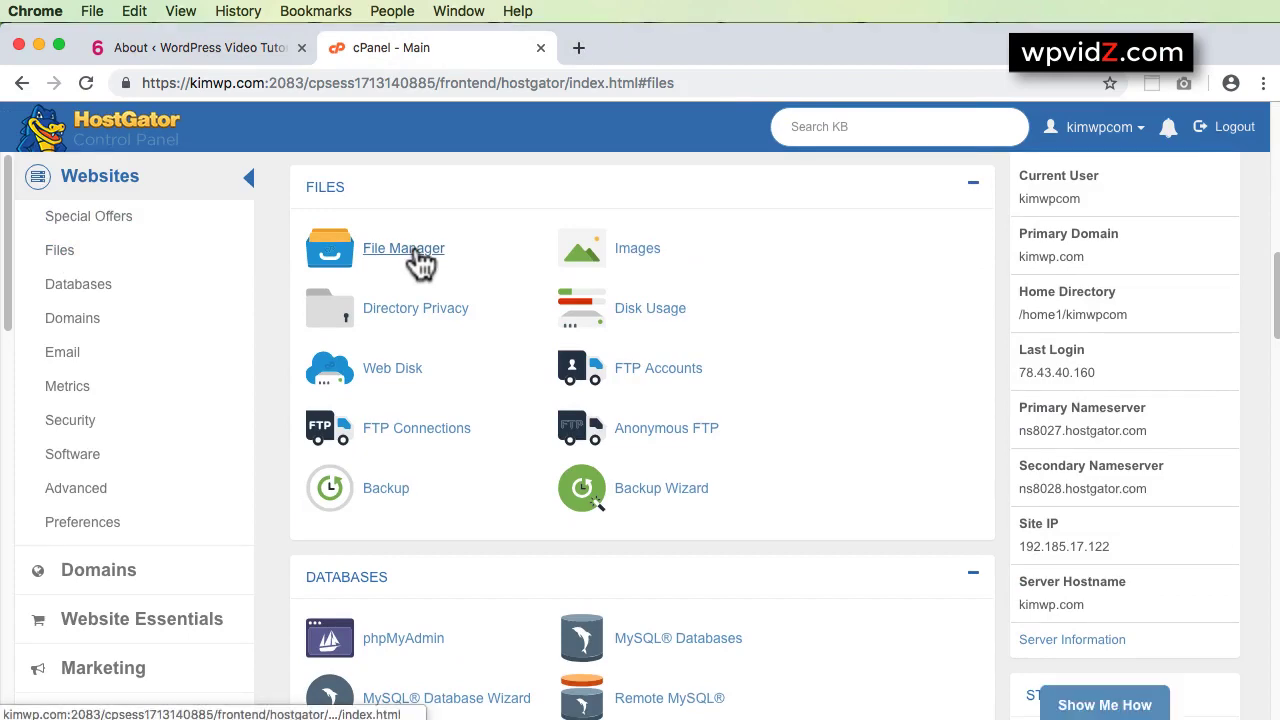
{"action": "left_click", "coordinate": [422, 260]}
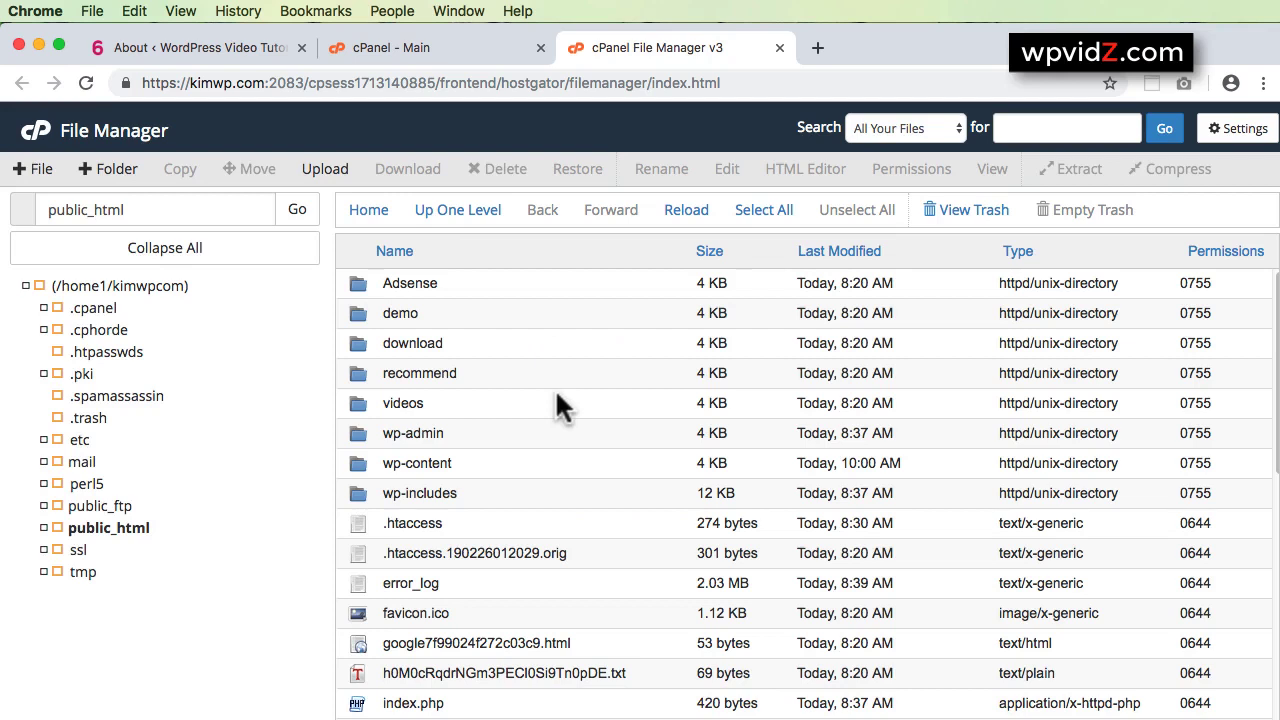
{"action": "left_click_drag", "start_coordinate": [132, 209], "coordinate": [29, 205]}
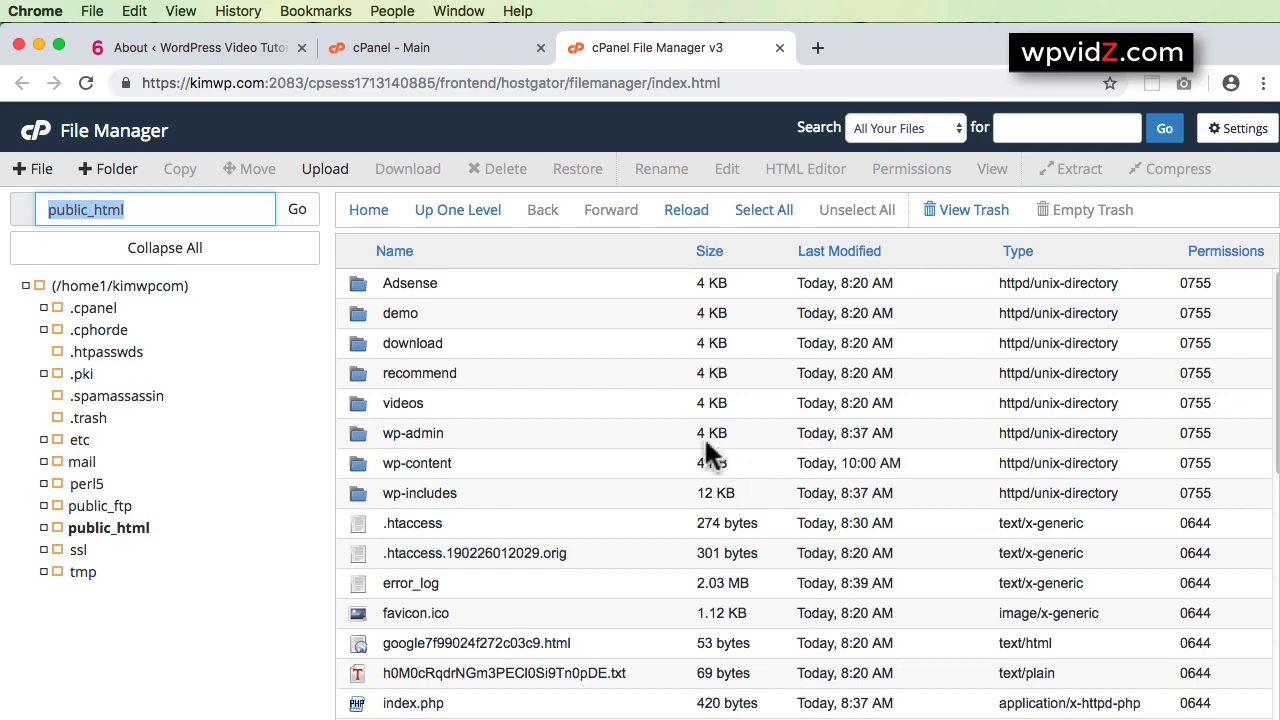
{"action": "left_click", "coordinate": [325, 172]}
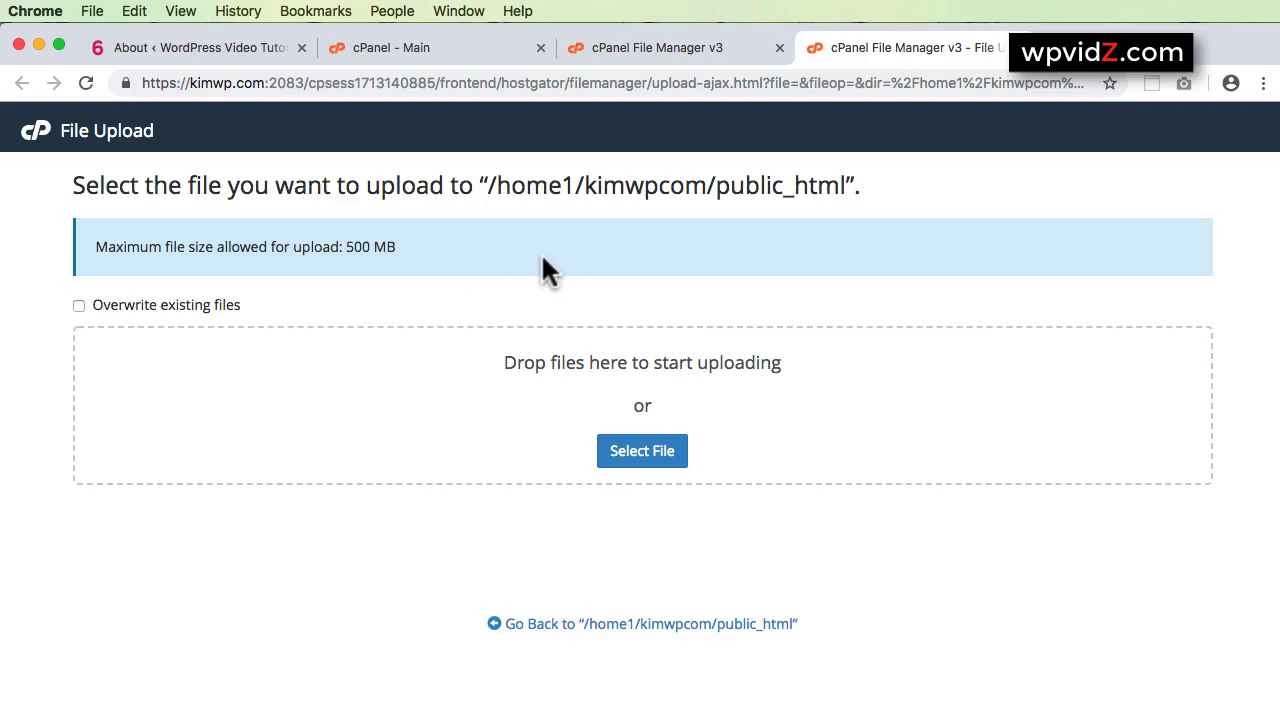
- Return to the WordPress admin and open the list of installed plugins
{"action": "left_click", "coordinate": [220, 47]}
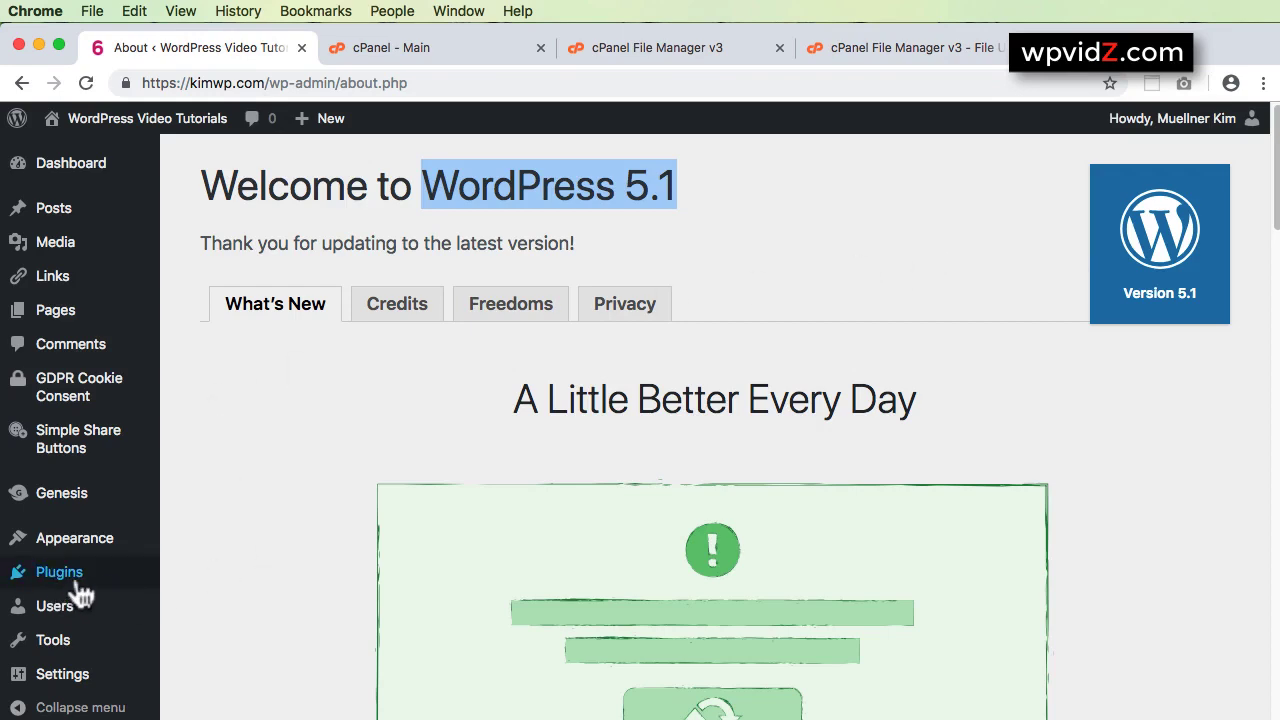
{"action": "mouse_move", "coordinate": [86, 592]}
{"action": "left_click", "coordinate": [228, 578]}
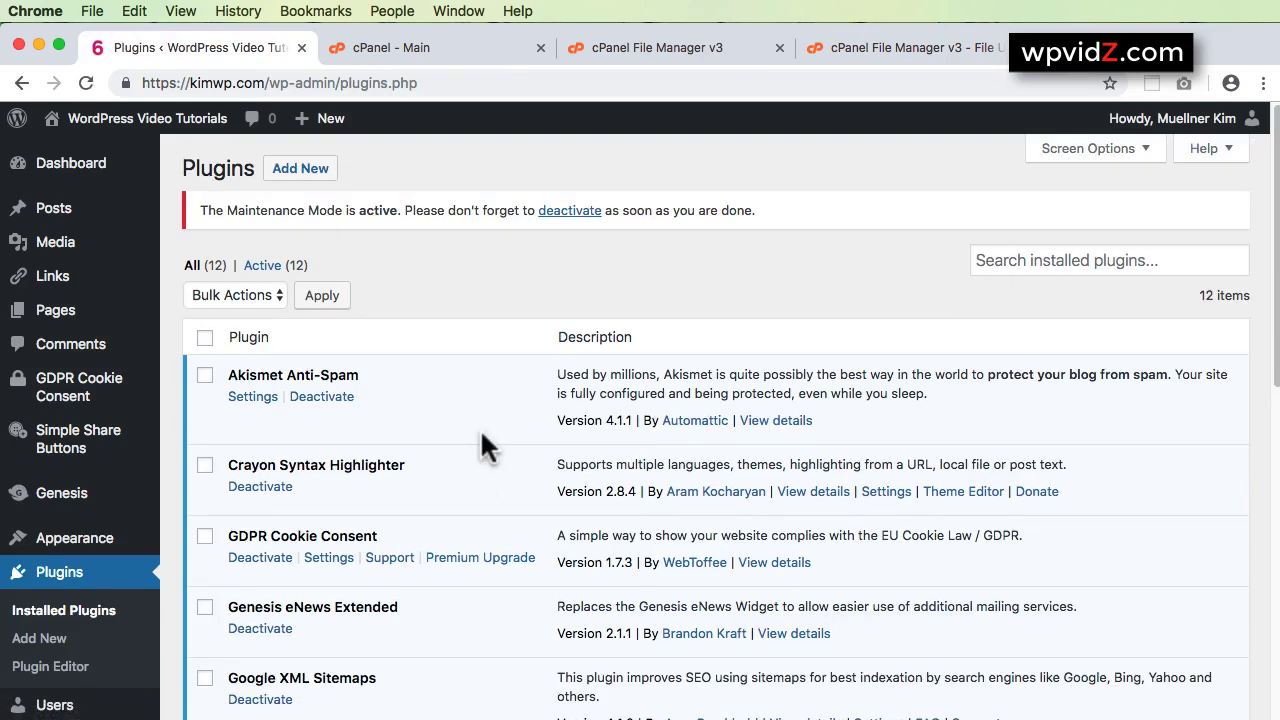
- Deactivate all installed plugins in bulk except WP Maintenance Mode
{"action": "left_click", "coordinate": [205, 339]}
{"action": "scroll", "coordinate": [583, 501], "scroll_direction": "down", "scroll_amount": 10}
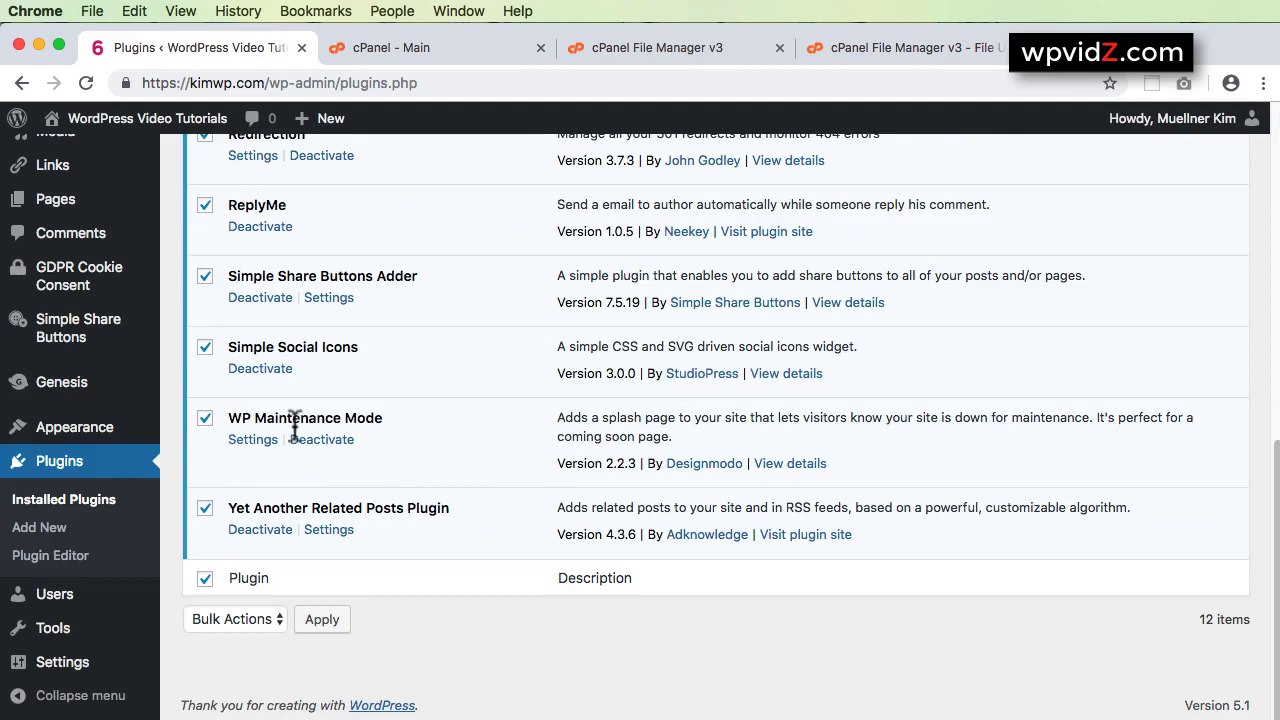
{"action": "left_click", "coordinate": [205, 419]}
{"action": "scroll", "coordinate": [499, 352], "scroll_direction": "up", "scroll_amount": 1}
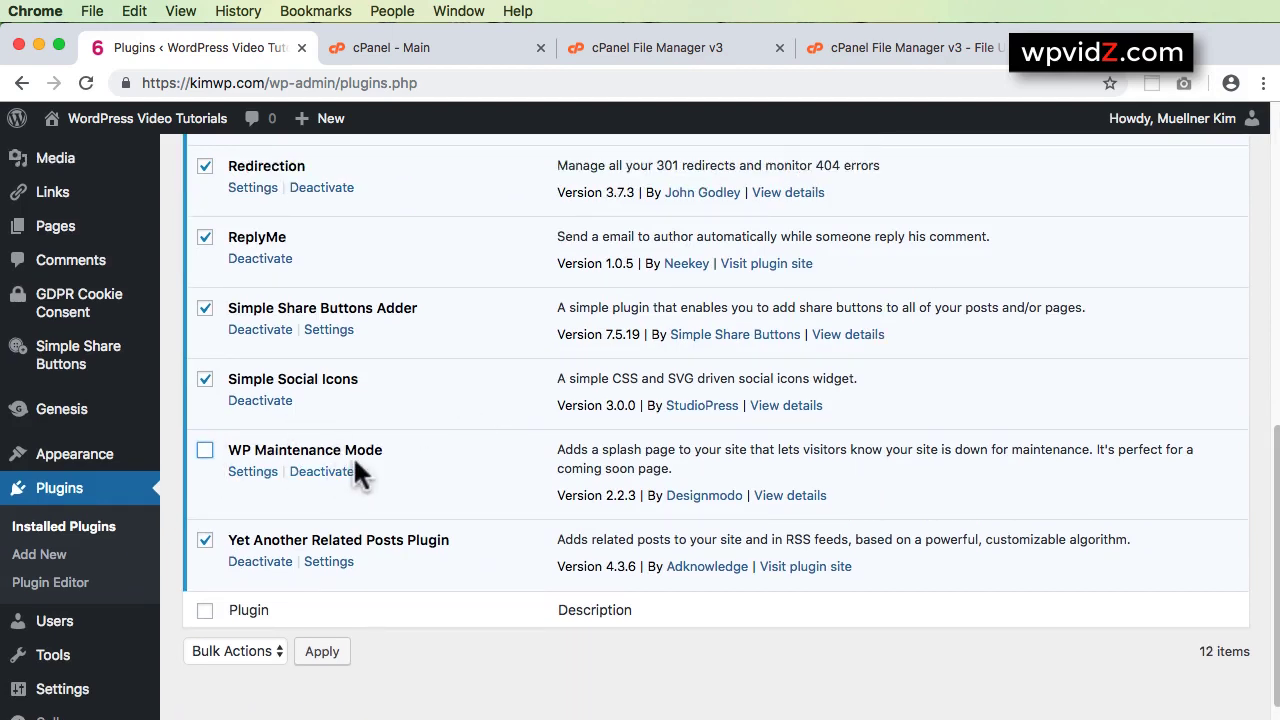
{"action": "scroll", "coordinate": [470, 432], "scroll_direction": "up", "scroll_amount": 1}
{"action": "scroll", "coordinate": [470, 432], "scroll_direction": "up", "scroll_amount": 10}
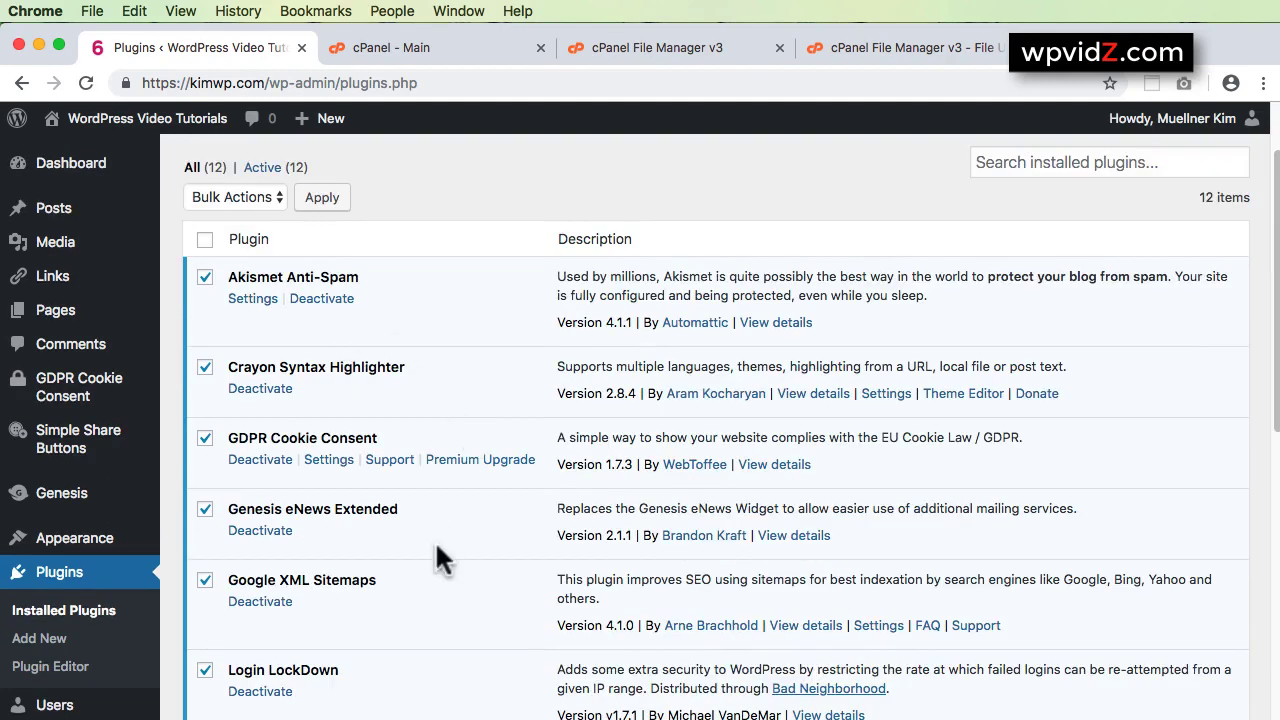
{"action": "scroll", "coordinate": [298, 352], "scroll_direction": "up", "scroll_amount": 3}
{"action": "left_click", "coordinate": [254, 295]}
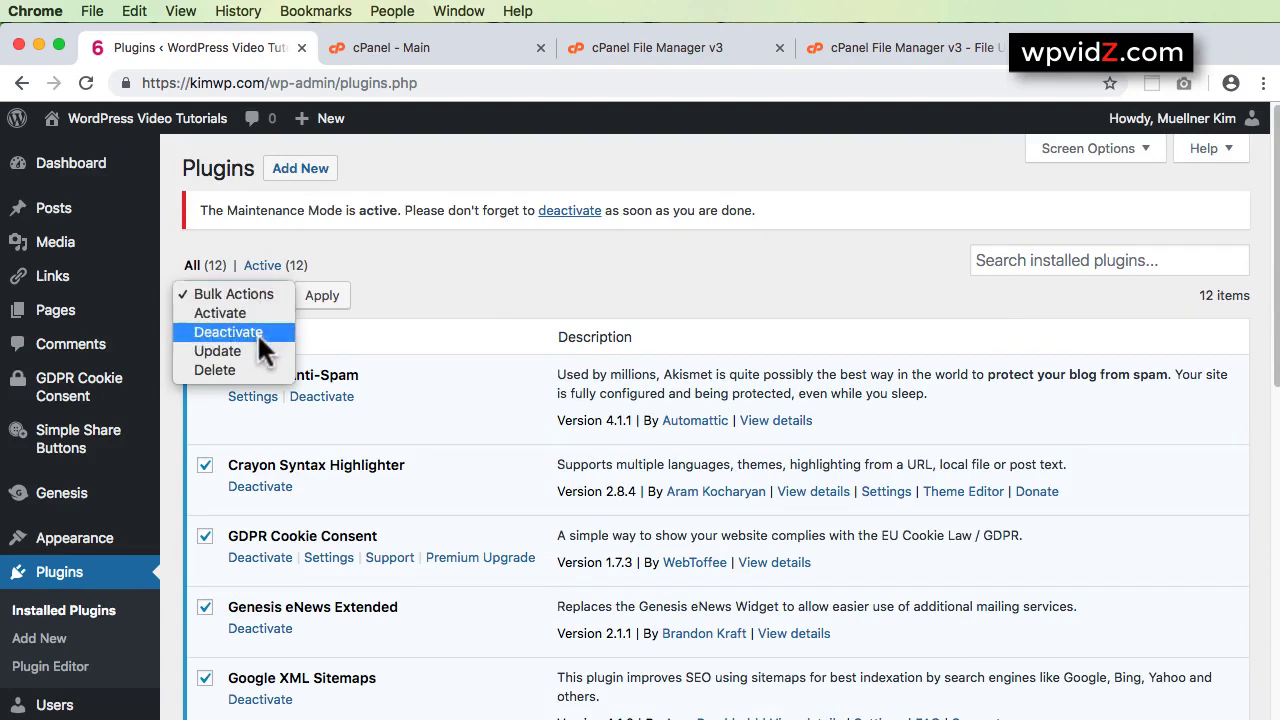
{"action": "left_click", "coordinate": [257, 332]}
{"action": "left_click", "coordinate": [320, 295]}
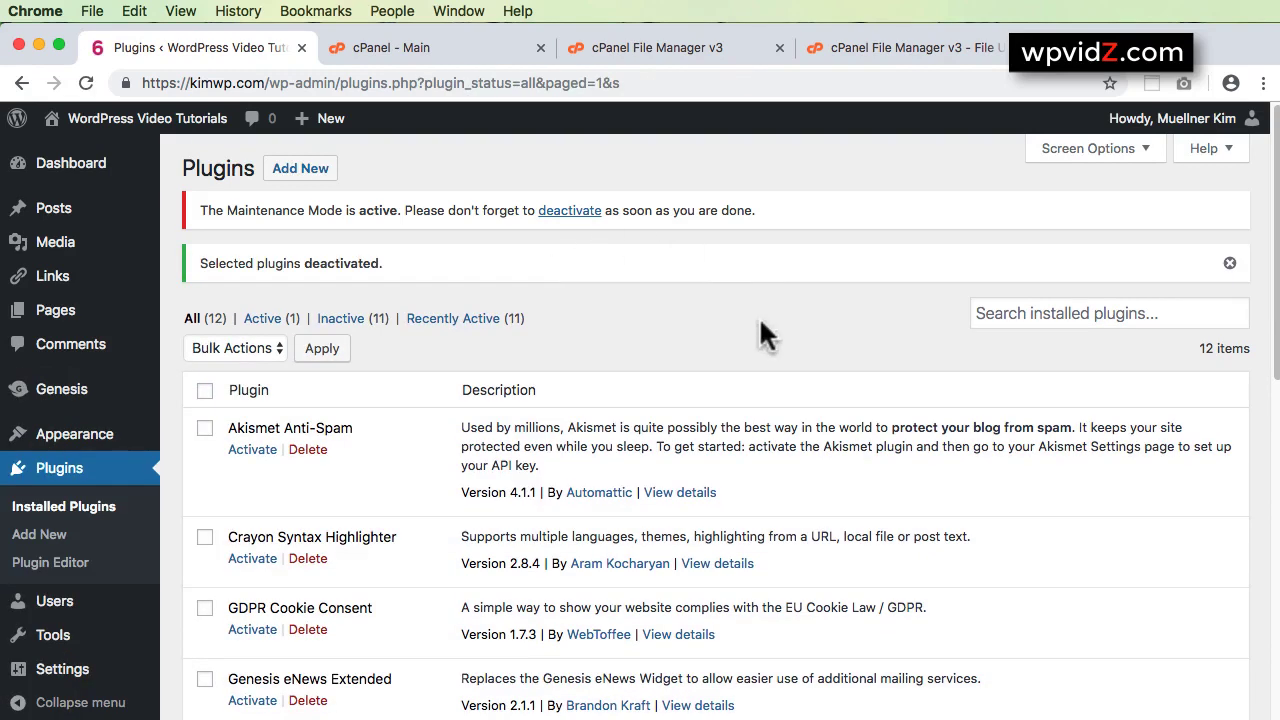
- Upload wp.zip from the desktop to public_html in cPanel and close the upload page to return to the File Manager
{"action": "left_click", "coordinate": [890, 48]}
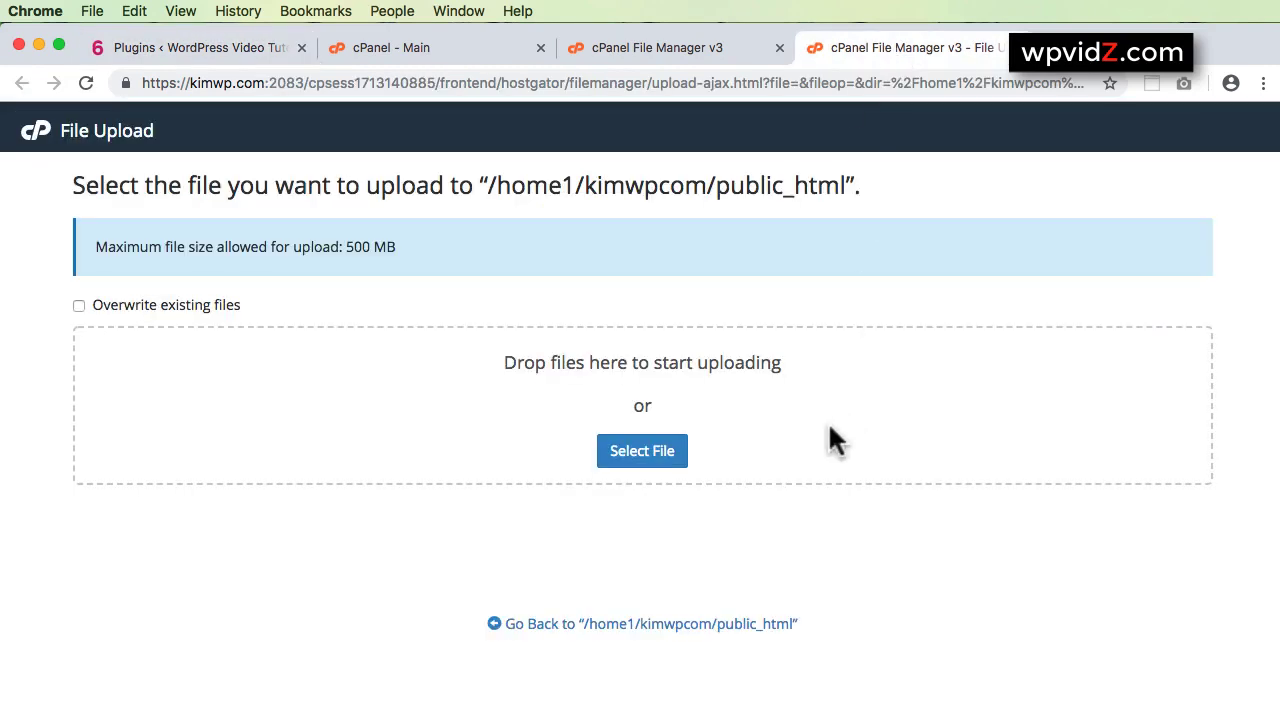
{"action": "left_click", "coordinate": [640, 458]}
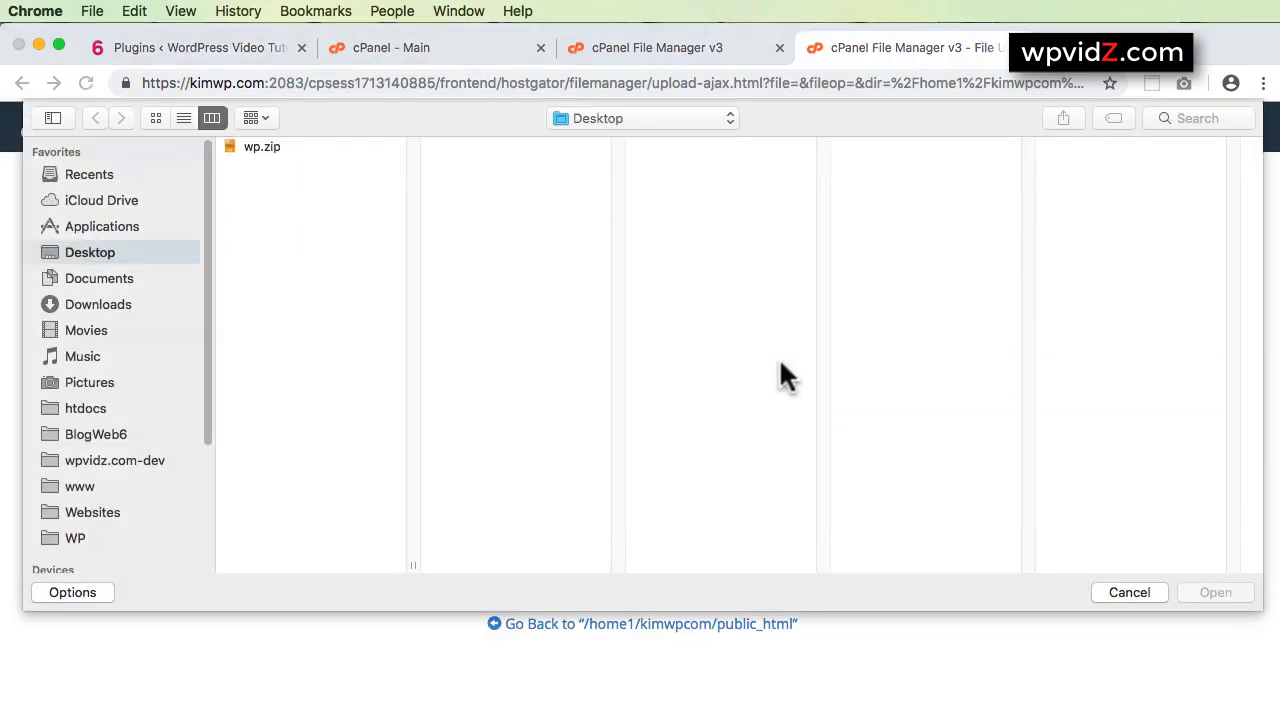
{"action": "left_click", "coordinate": [265, 150]}
{"action": "left_click", "coordinate": [1216, 593]}
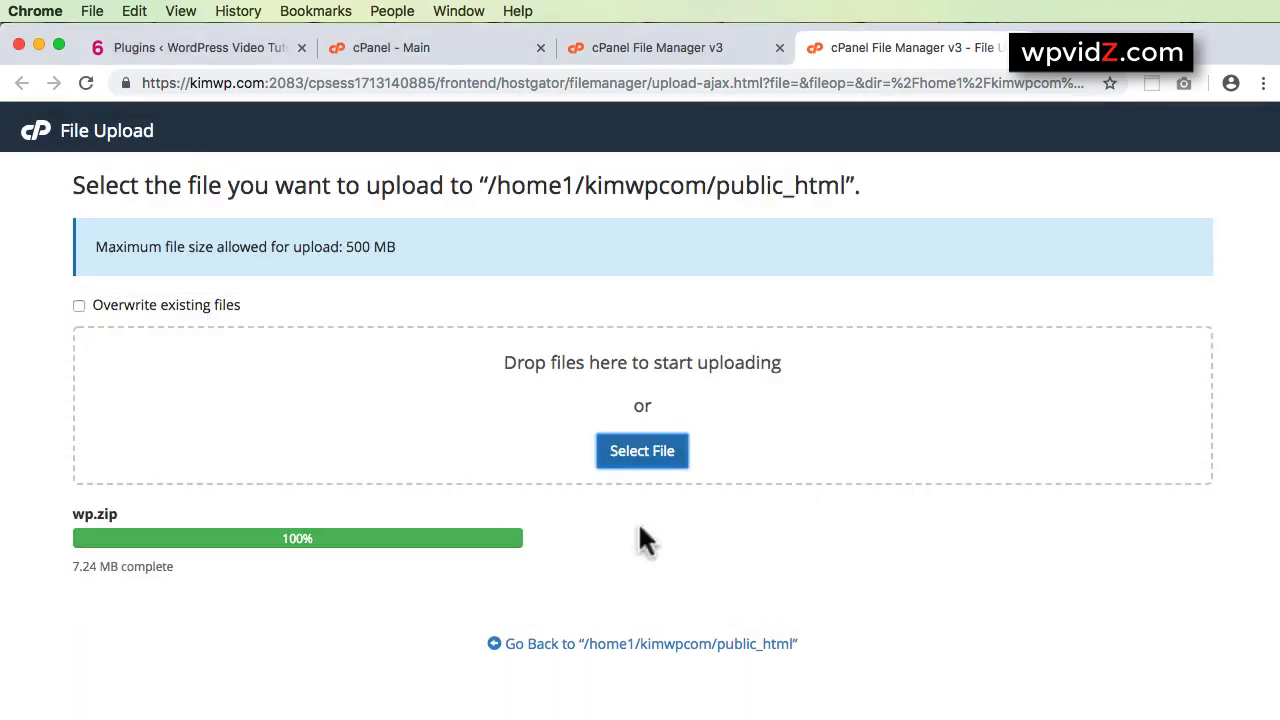
{"action": "left_click", "coordinate": [598, 648]}
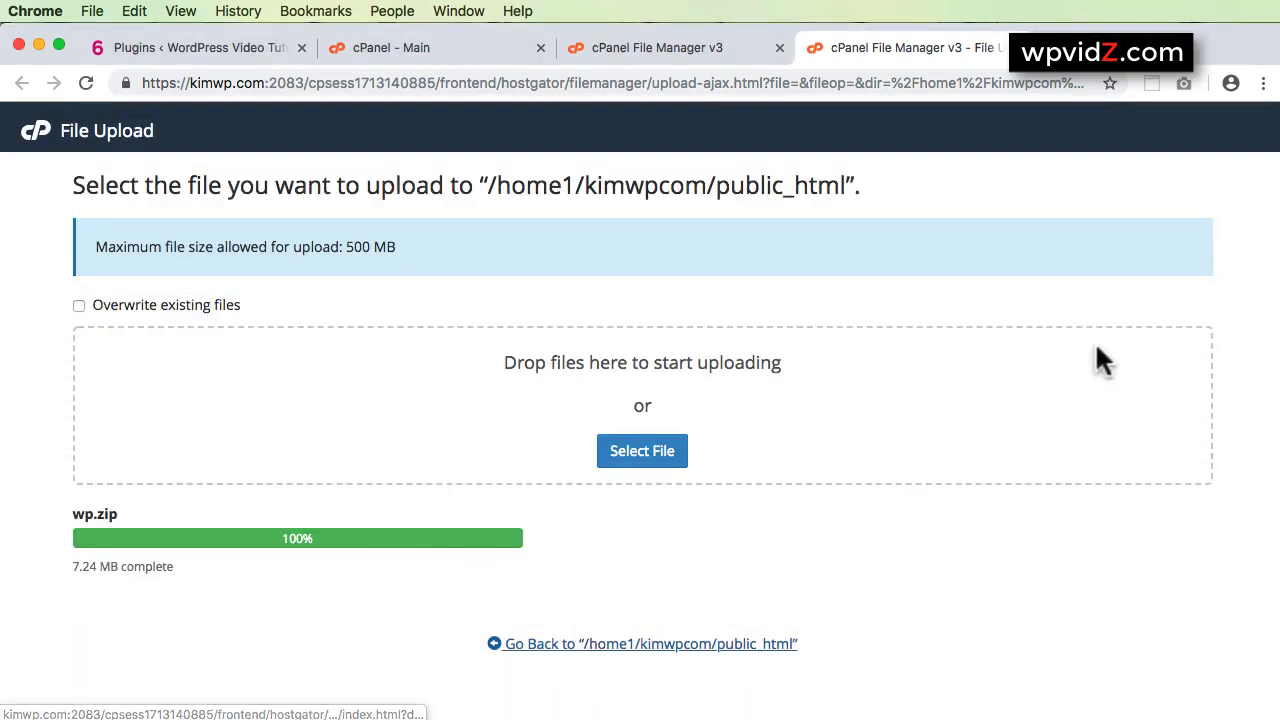
{"action": "key", "text": "super+w"}
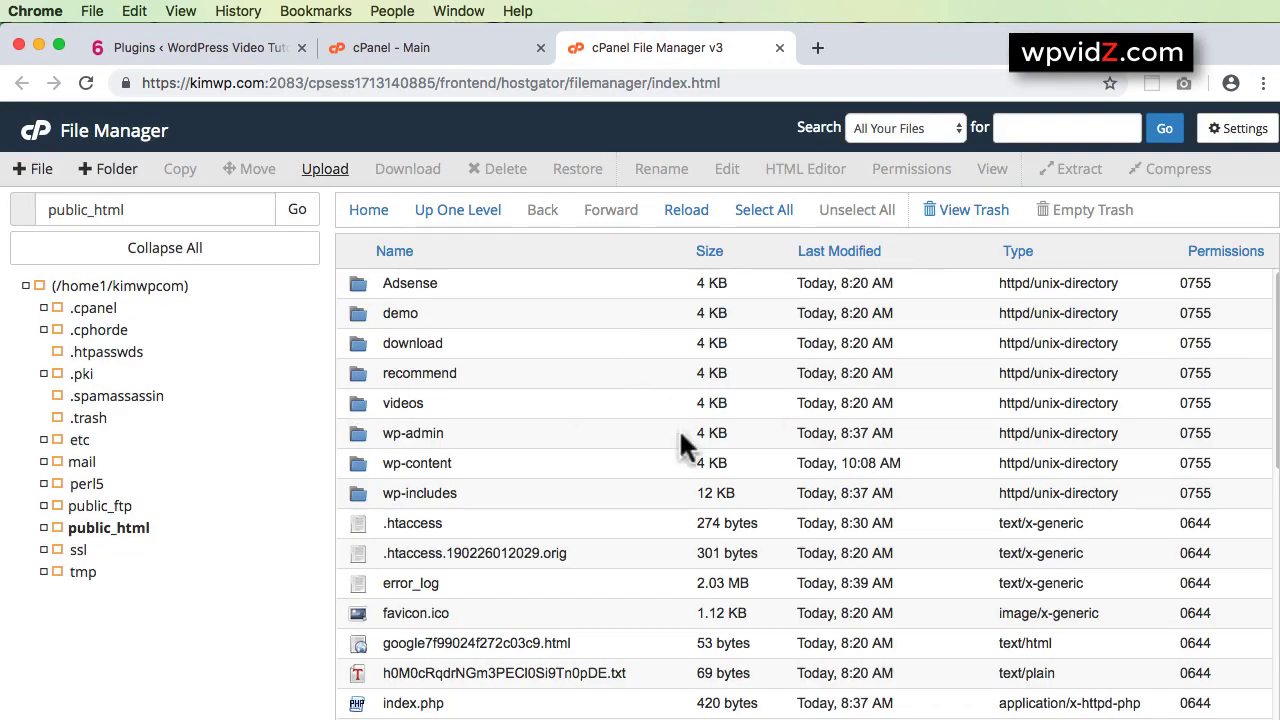
- Extract wp.zip into /public_html, look through the extraction results and close them
{"action": "scroll", "coordinate": [632, 450], "scroll_direction": "down", "scroll_amount": 10}
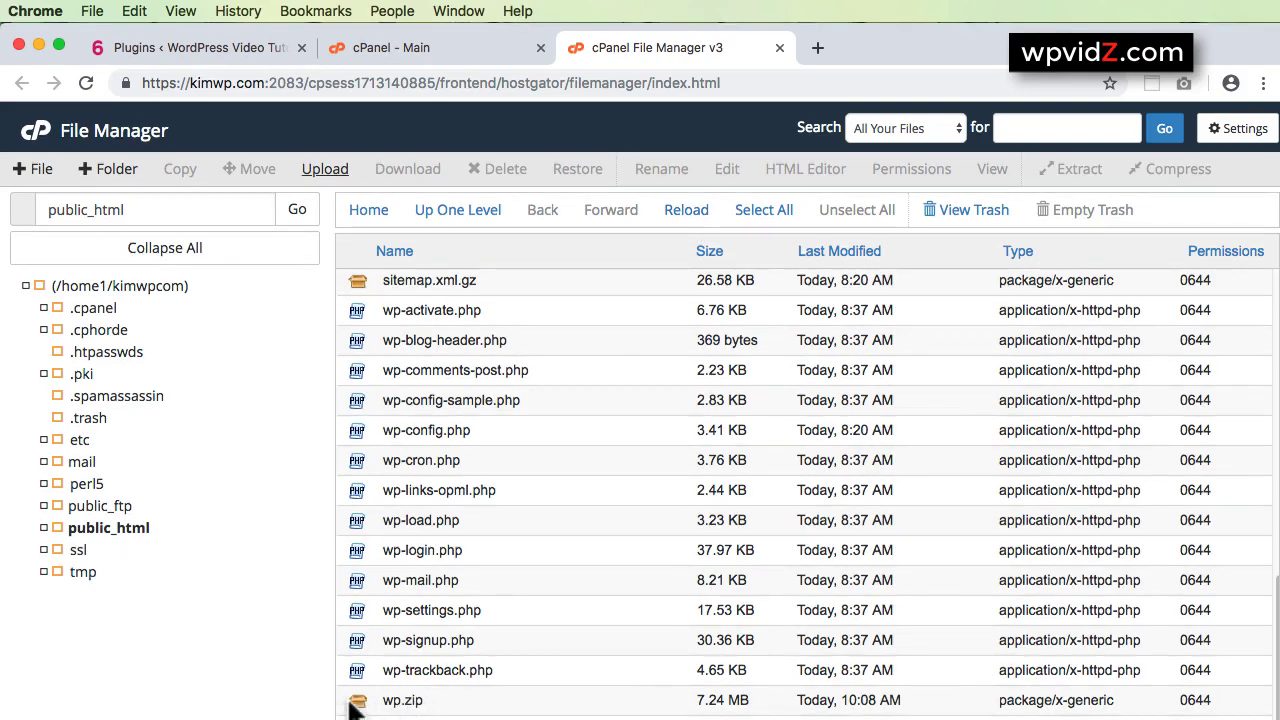
{"action": "left_click", "coordinate": [402, 703]}
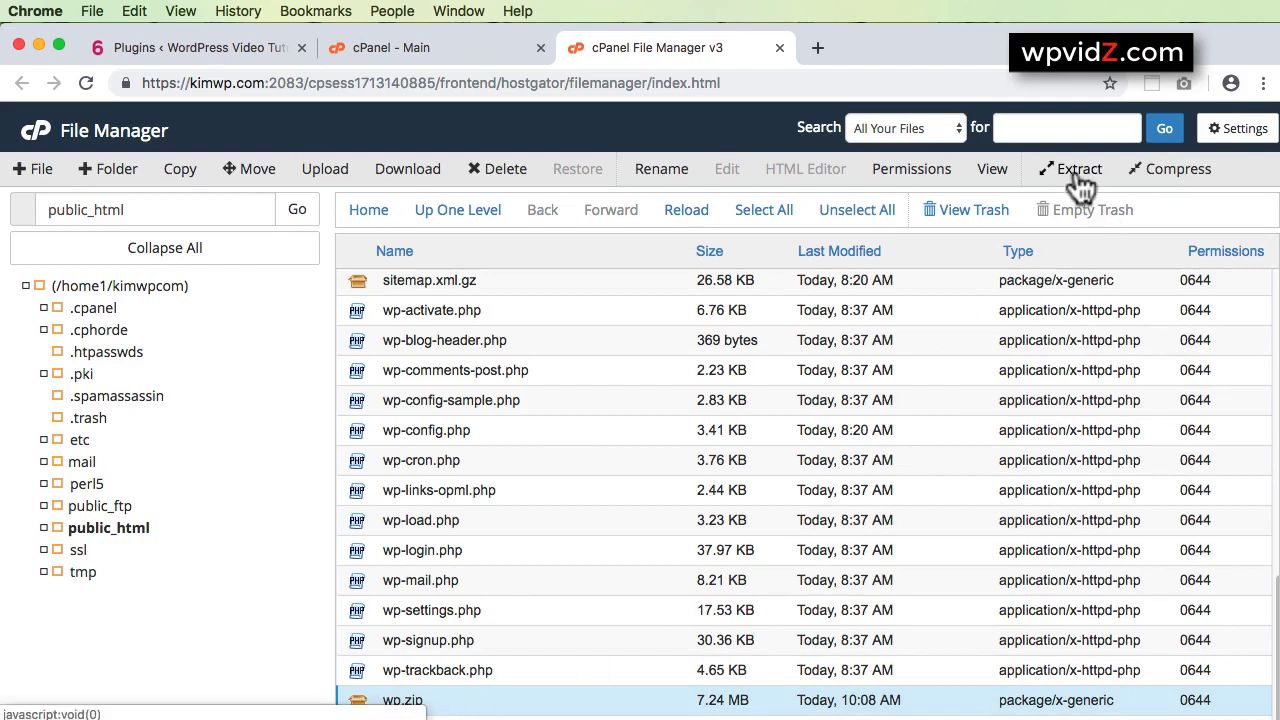
{"action": "right_click", "coordinate": [413, 700]}
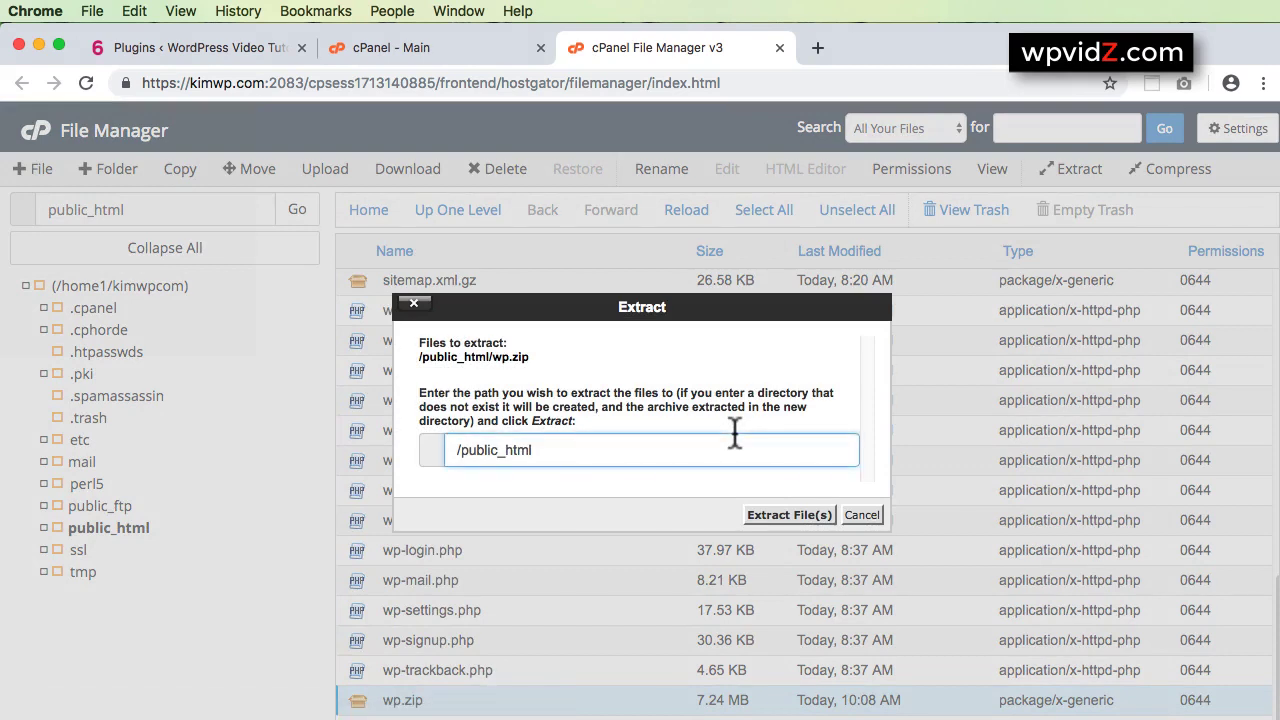
{"action": "key", "text": "super+a"}
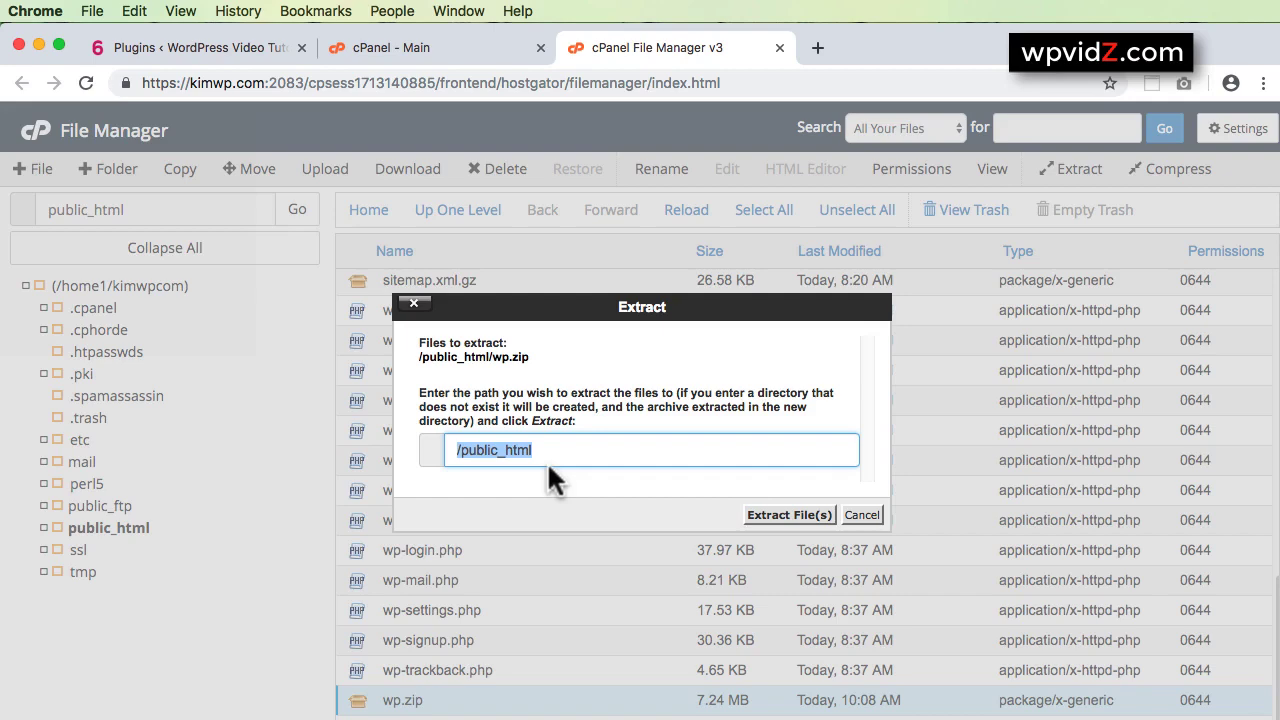
{"action": "left_click", "coordinate": [760, 522]}
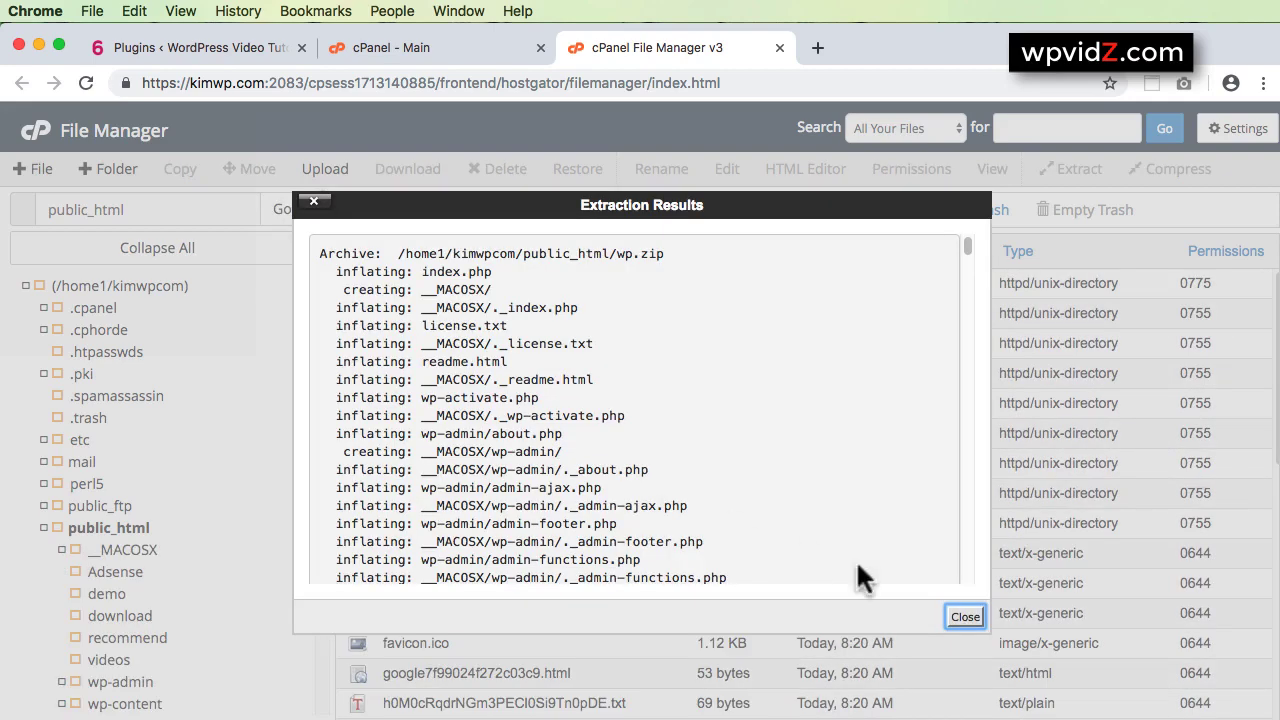
{"action": "scroll", "coordinate": [560, 425], "scroll_direction": "down", "scroll_amount": 3}
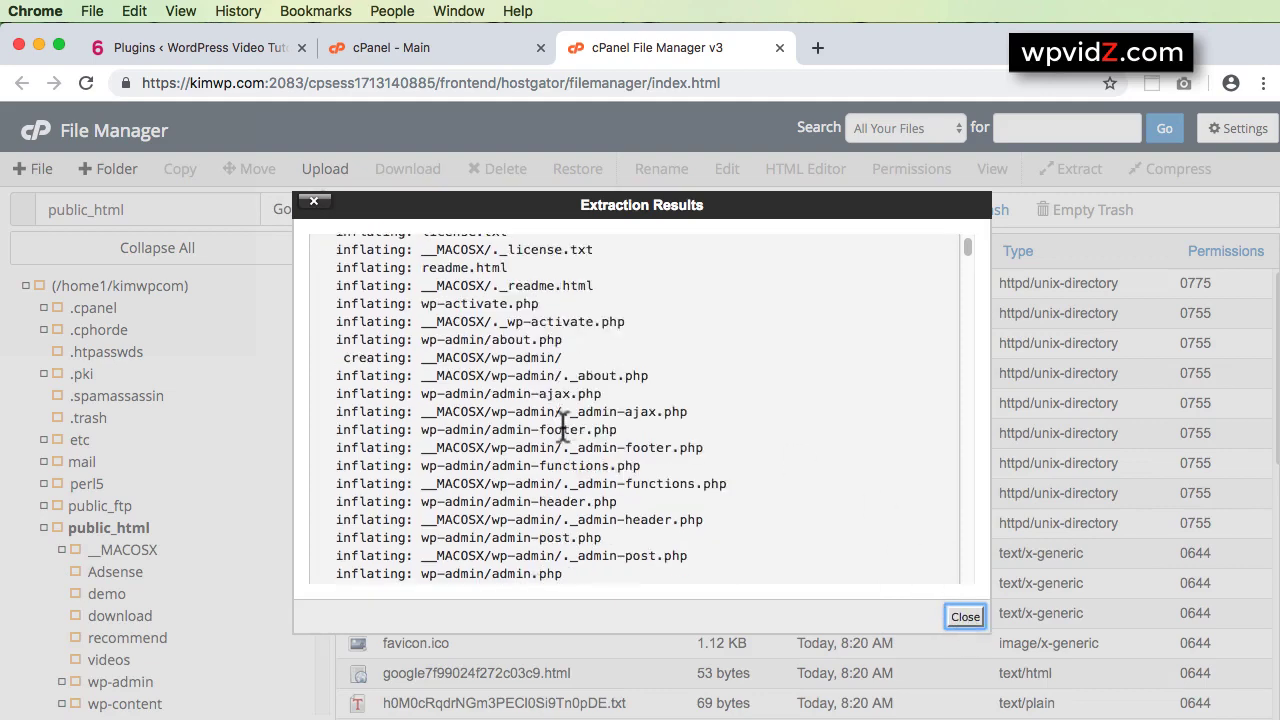
{"action": "scroll", "coordinate": [563, 428], "scroll_direction": "up", "scroll_amount": 3}
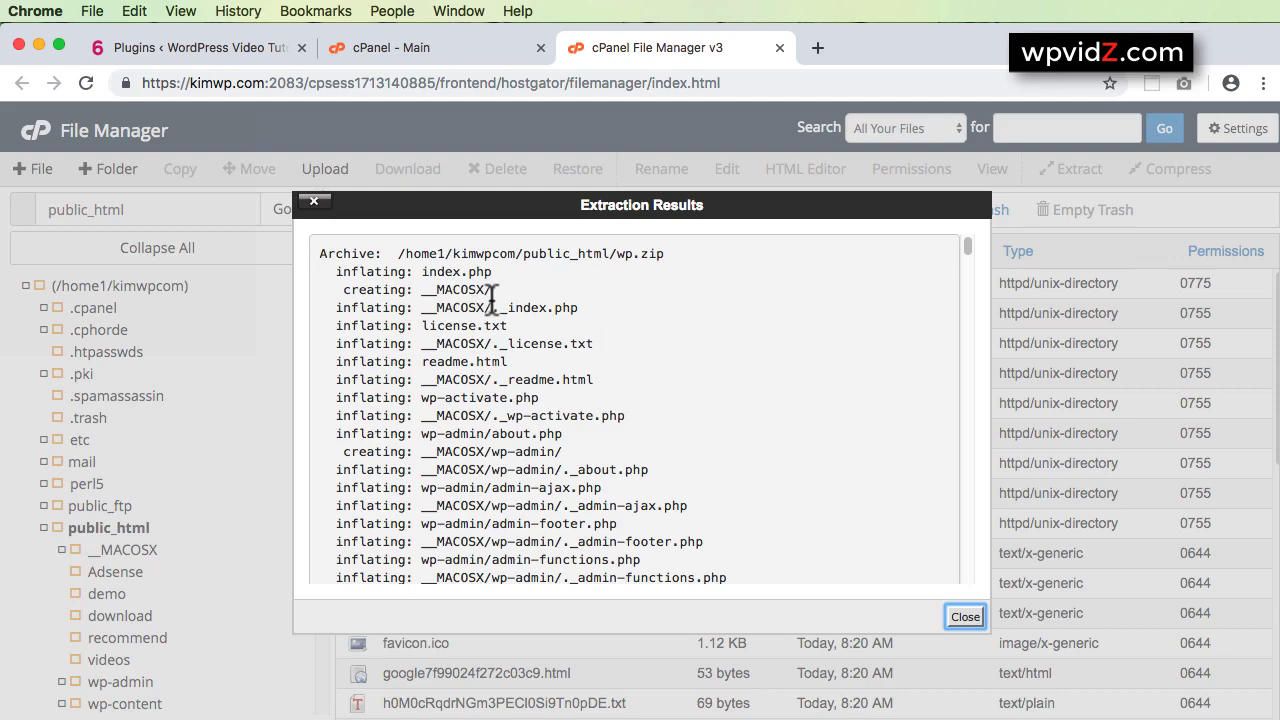
{"action": "left_click", "coordinate": [965, 618]}
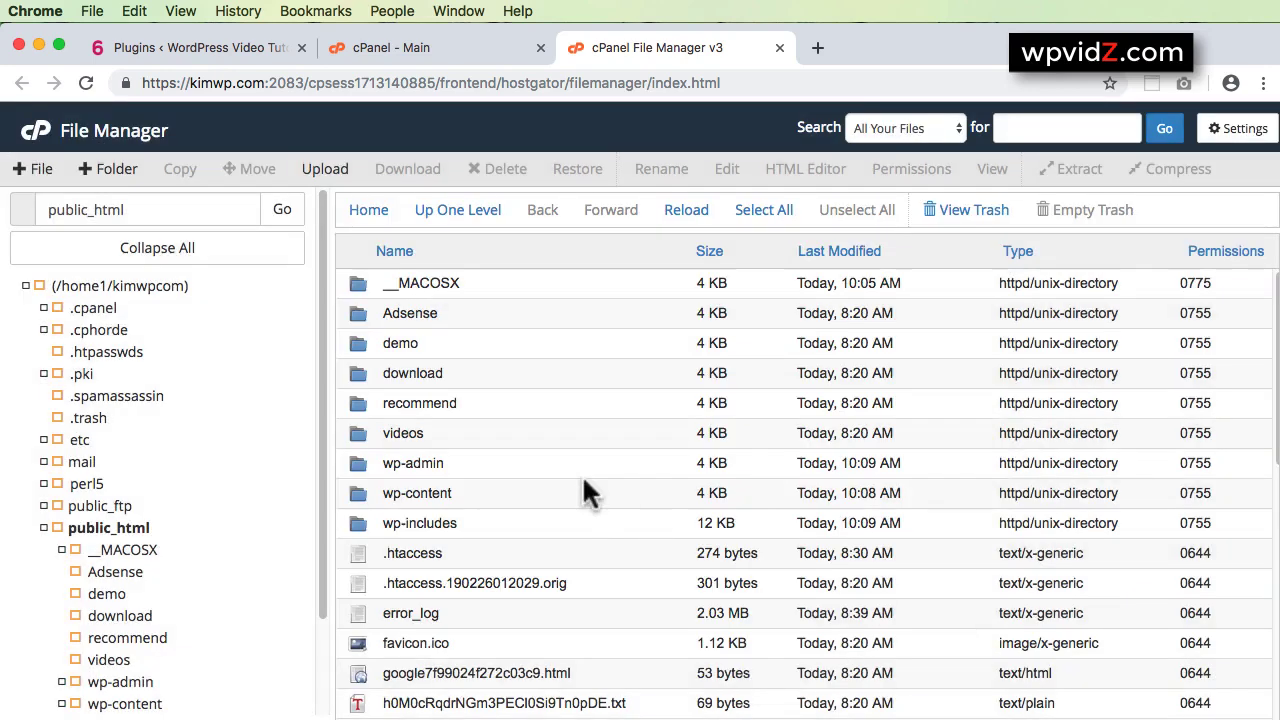
- Move the __MACOSX folder in public_html to the trash without permanently deleting it
{"action": "left_click", "coordinate": [360, 285]}
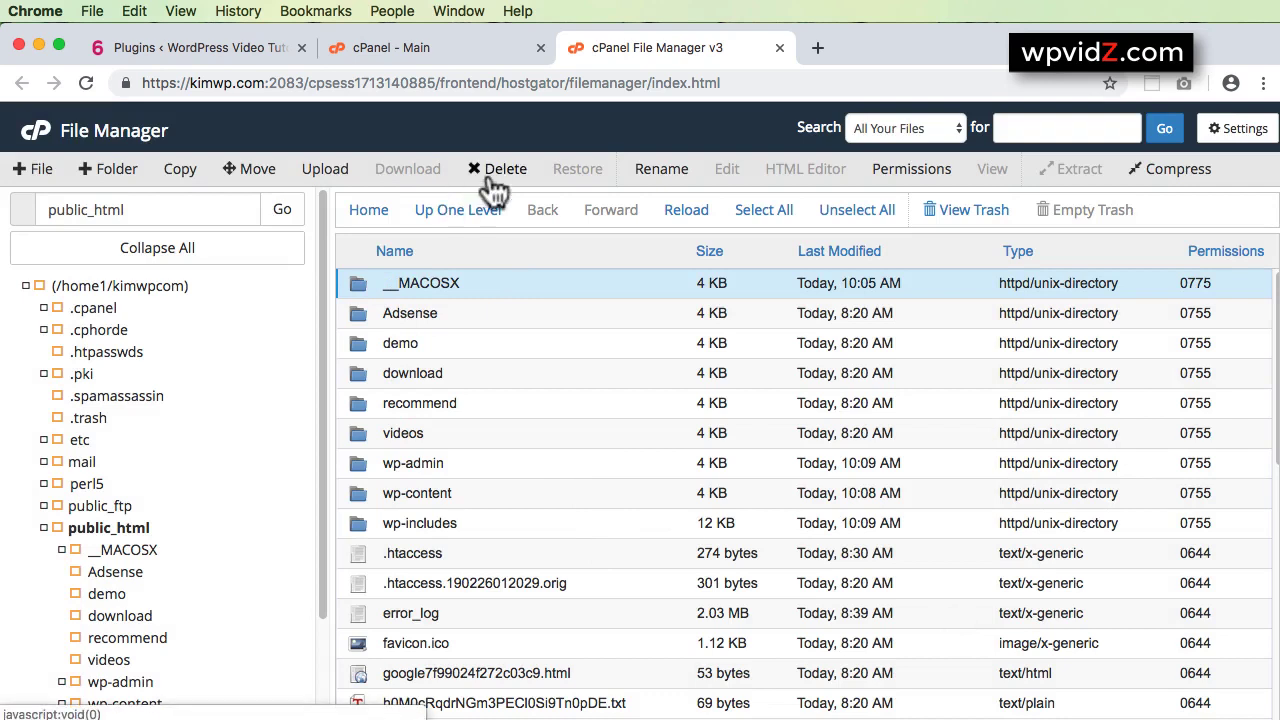
{"action": "right_click", "coordinate": [384, 284]}
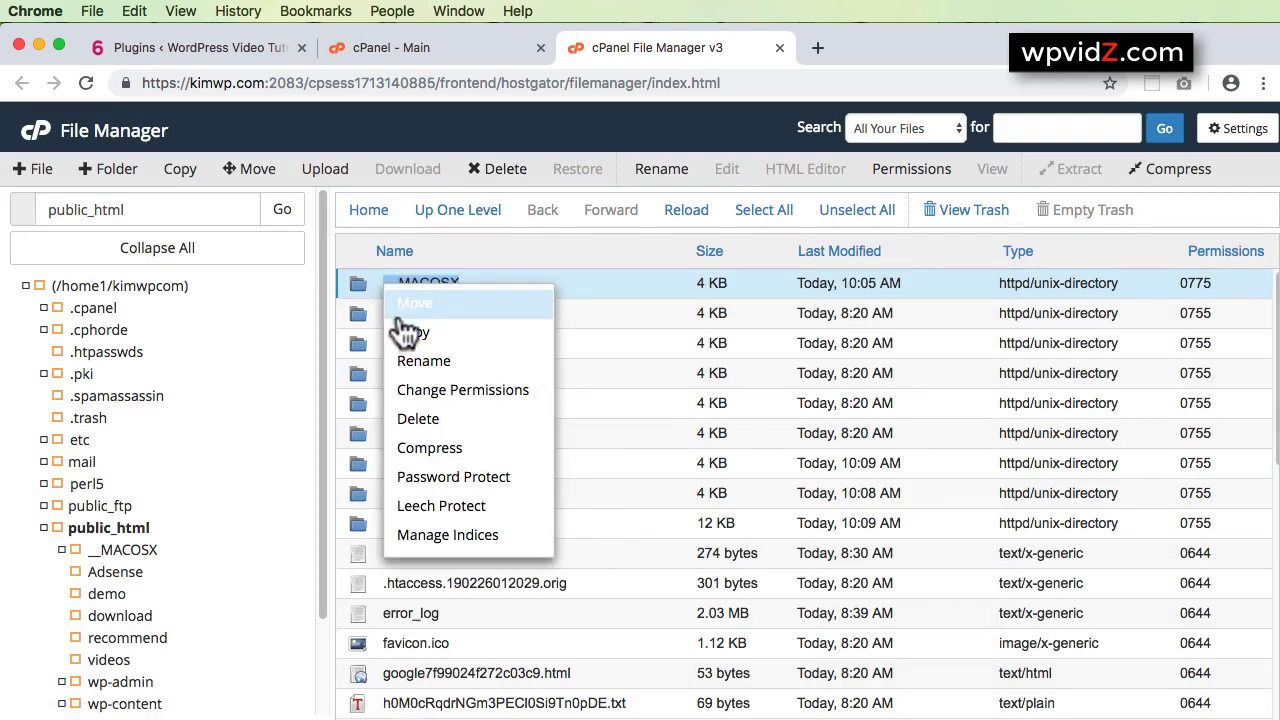
{"action": "left_click", "coordinate": [446, 420]}
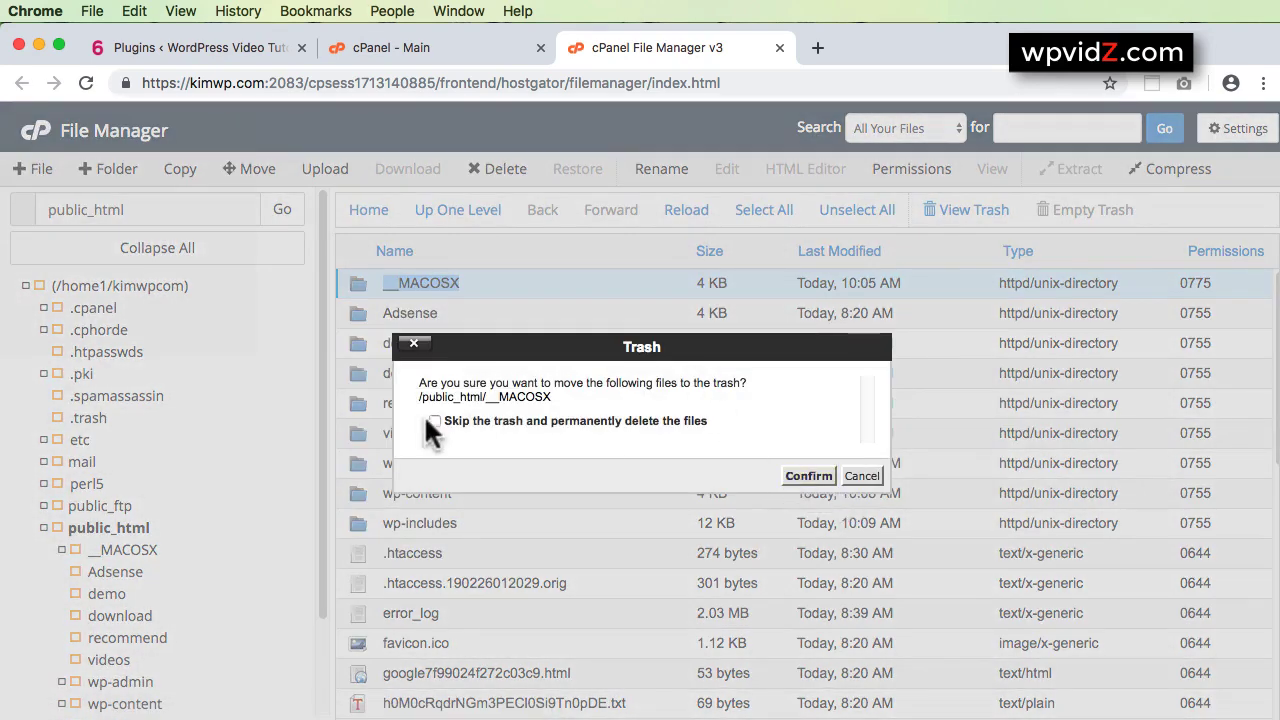
{"action": "left_click", "coordinate": [808, 478]}
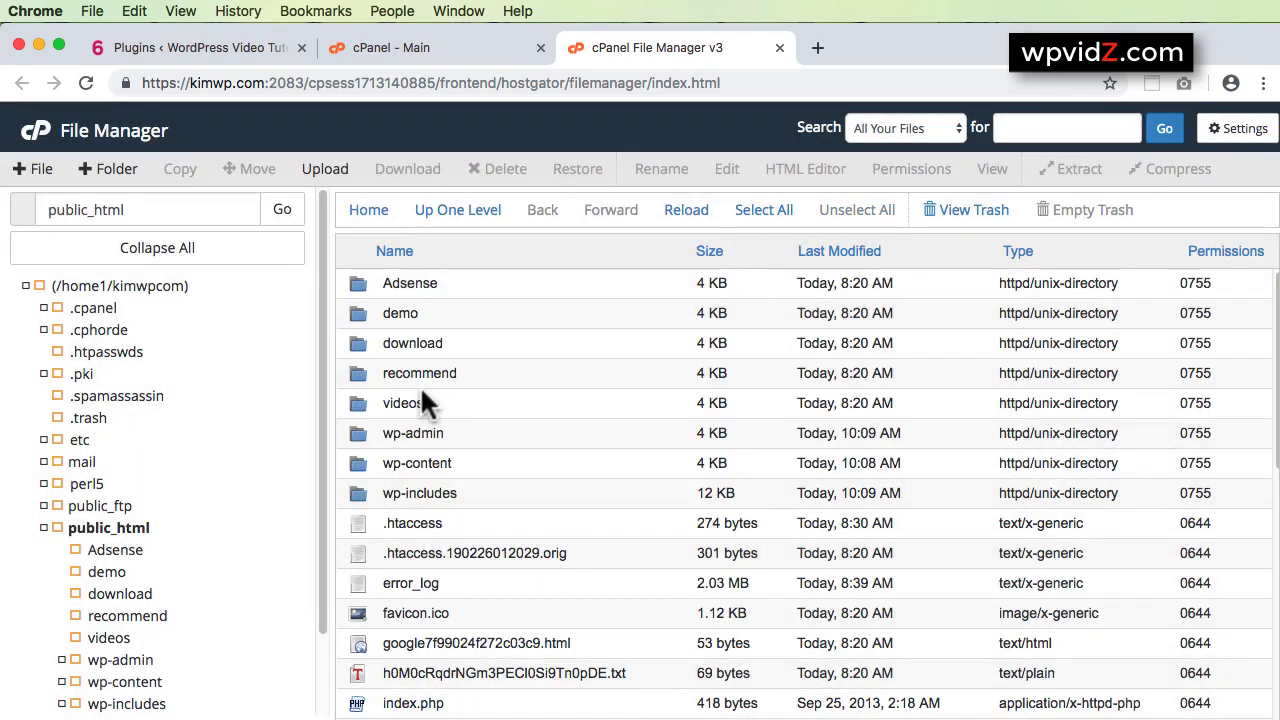
- Move wp.zip in public_html to the trash and look over the remaining site files
{"action": "scroll", "coordinate": [667, 505], "scroll_direction": "down", "scroll_amount": 5}
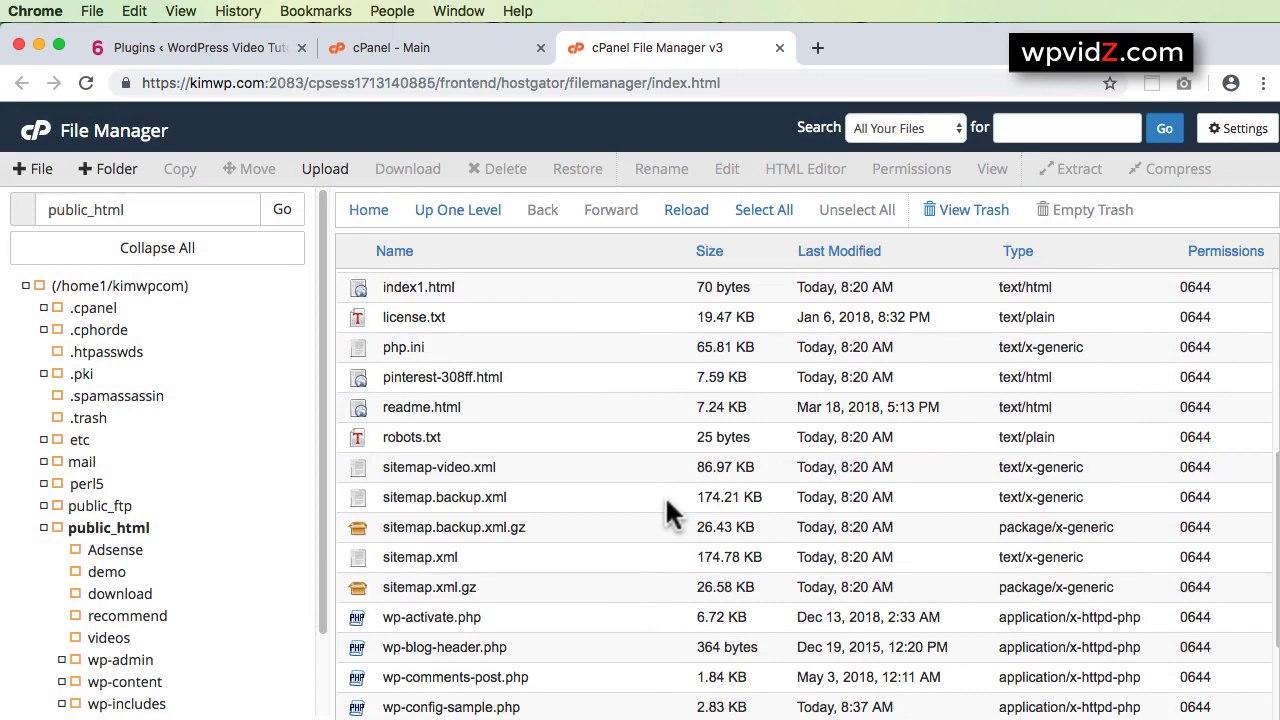
{"action": "scroll", "coordinate": [667, 505], "scroll_direction": "down", "scroll_amount": 3}
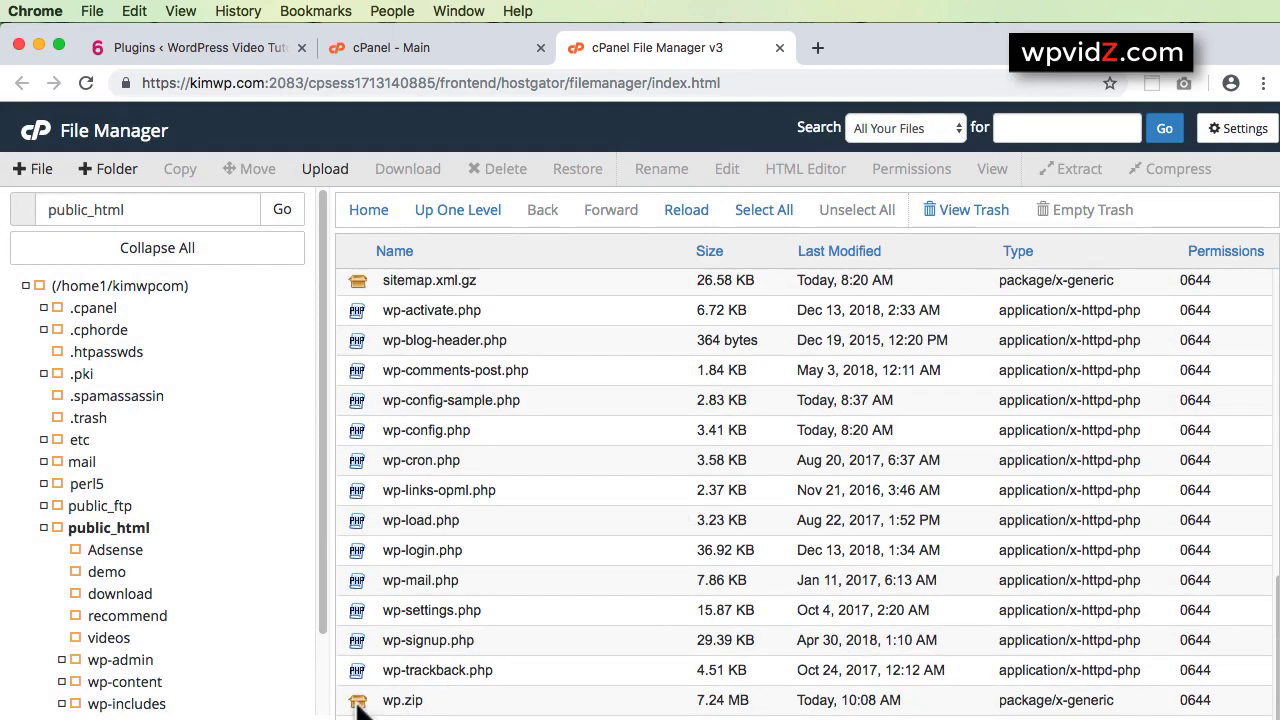
{"action": "left_click", "coordinate": [401, 702]}
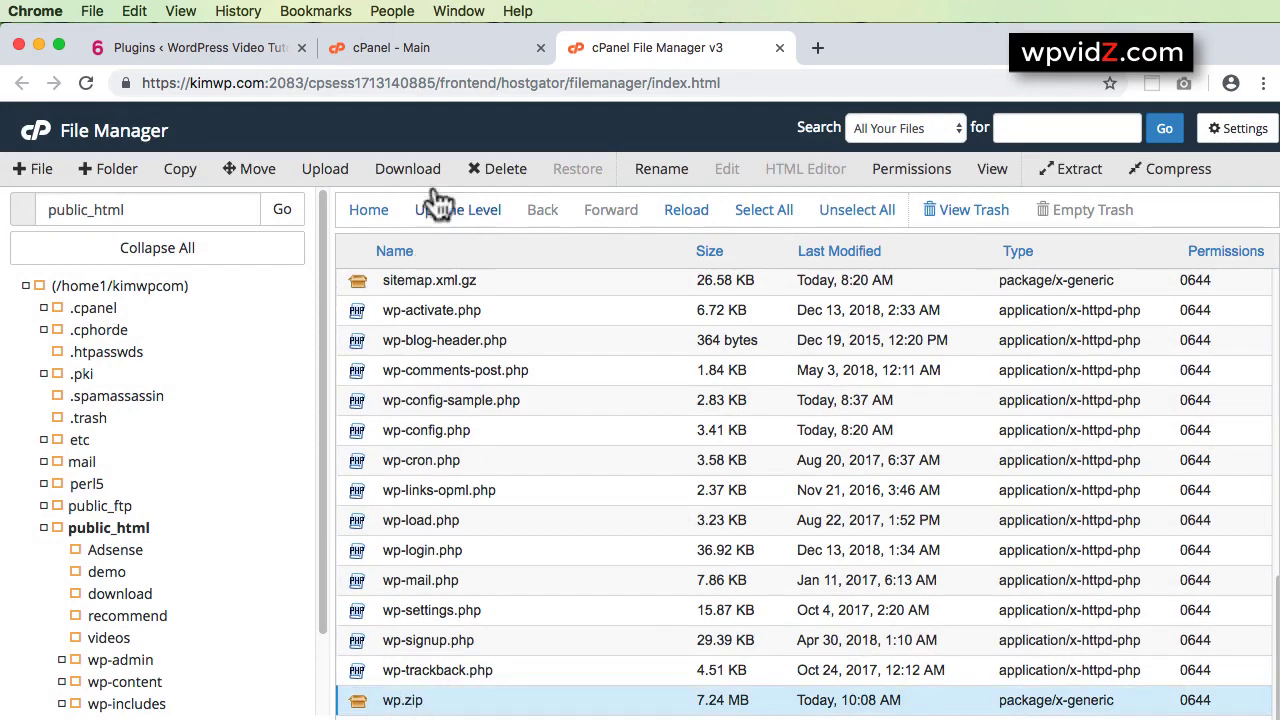
{"action": "left_click", "coordinate": [490, 170]}
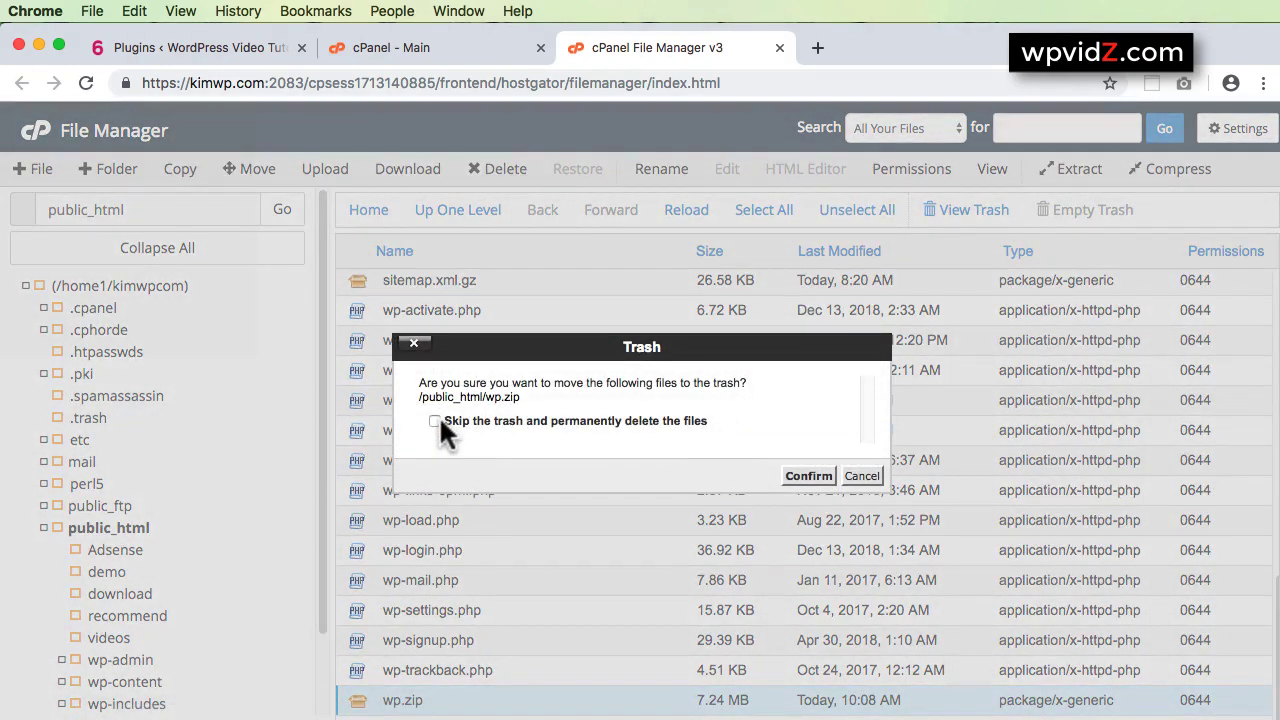
{"action": "left_click", "coordinate": [808, 476]}
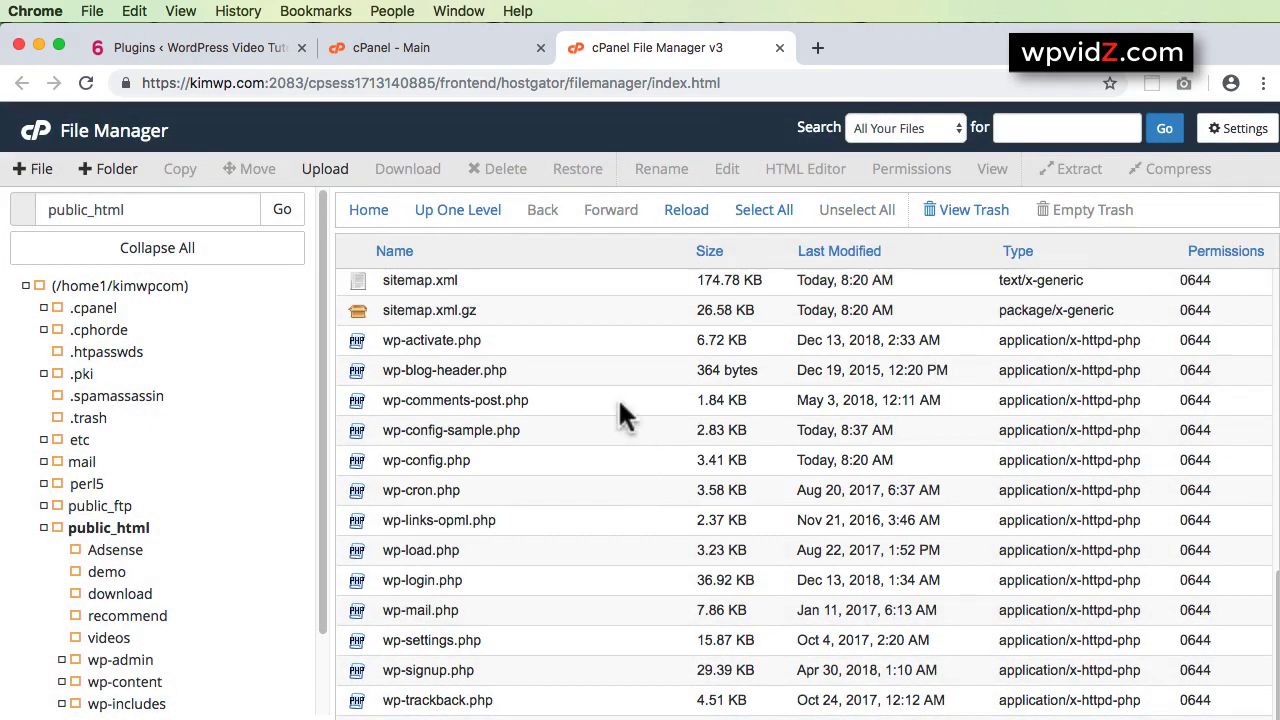
{"action": "scroll", "coordinate": [400, 330], "scroll_direction": "up", "scroll_amount": 5}
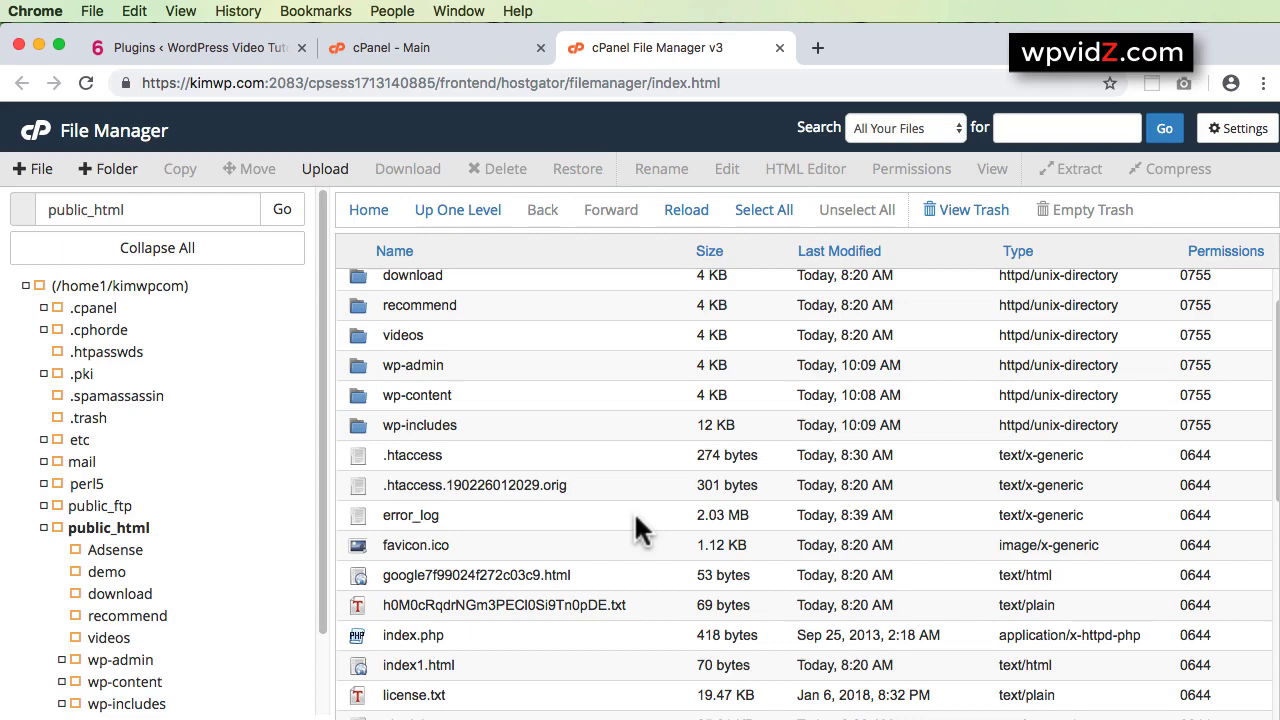
- Switch to the WordPress admin, reload it, run the WordPress database update and continue to the Plugins page
{"action": "left_click", "coordinate": [203, 42]}
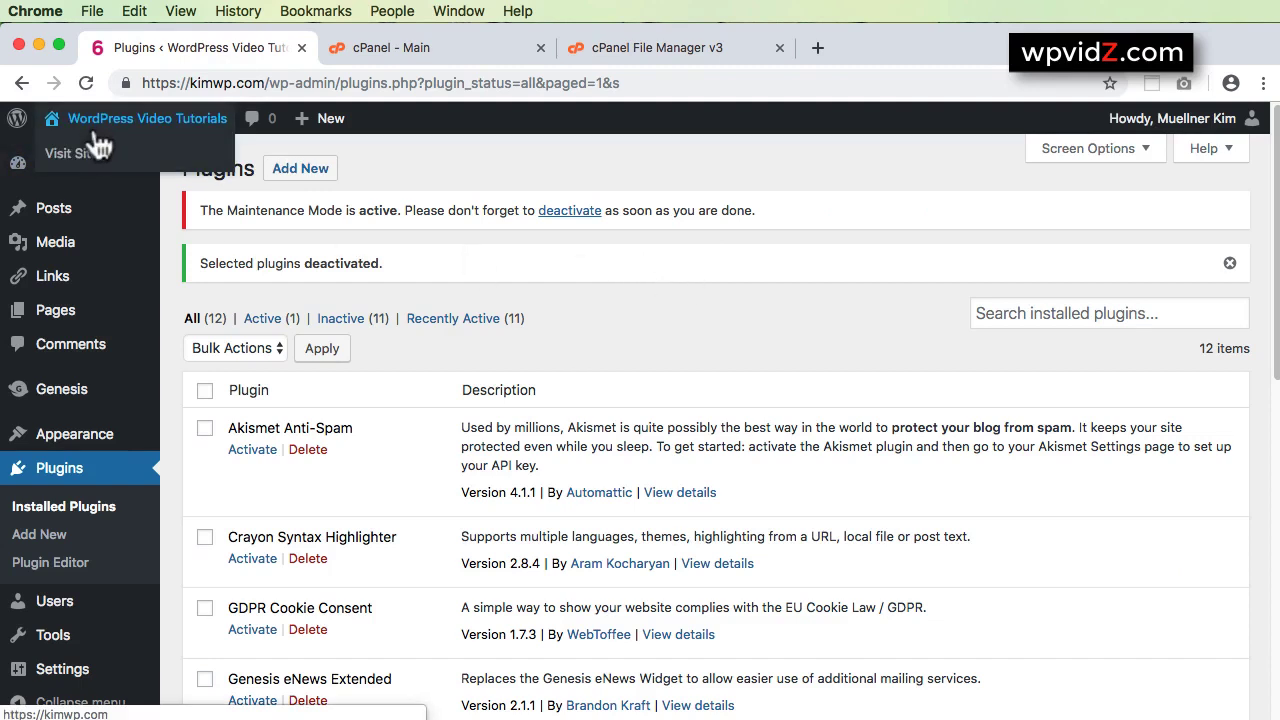
{"action": "left_click", "coordinate": [78, 78]}
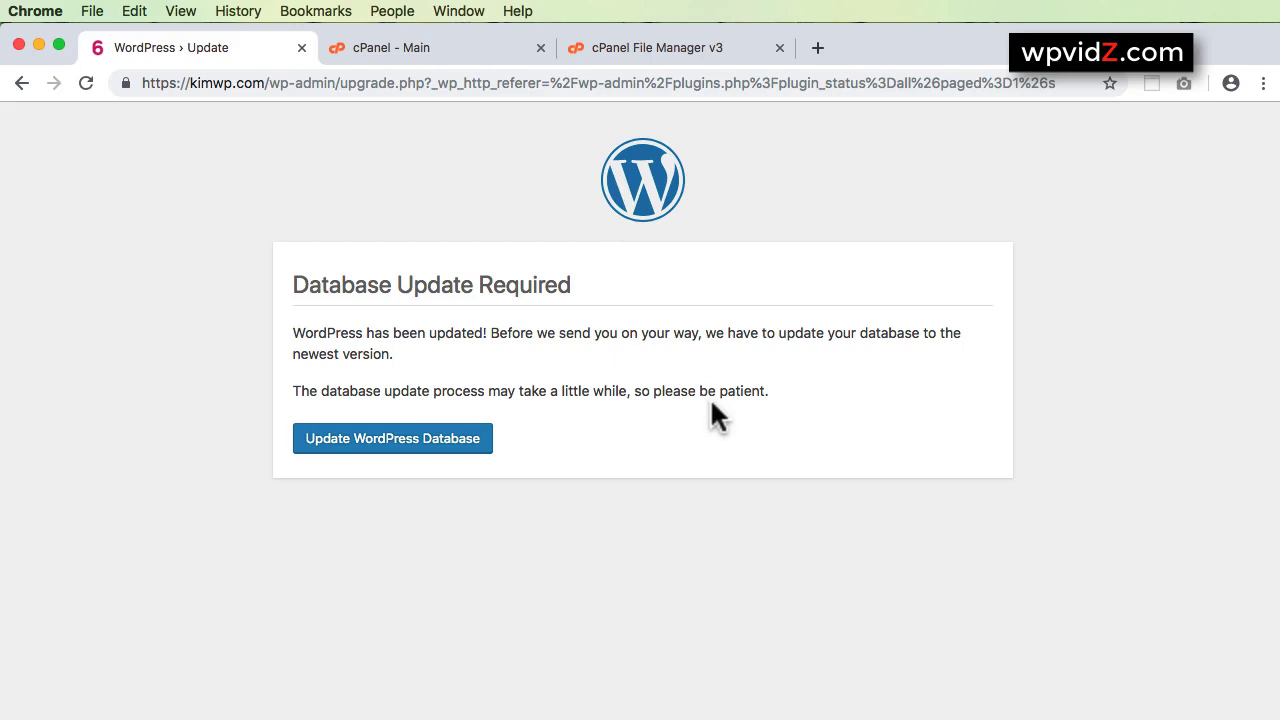
{"action": "left_click", "coordinate": [432, 455]}
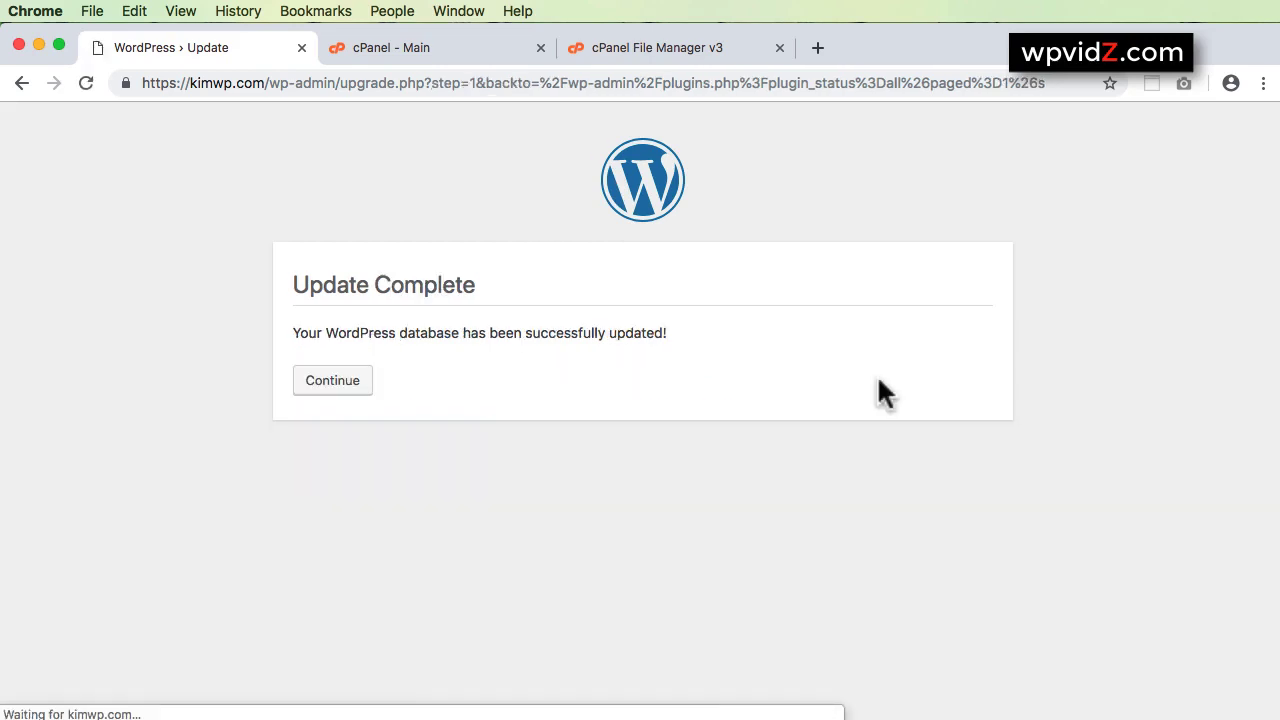
{"action": "left_click", "coordinate": [340, 388]}
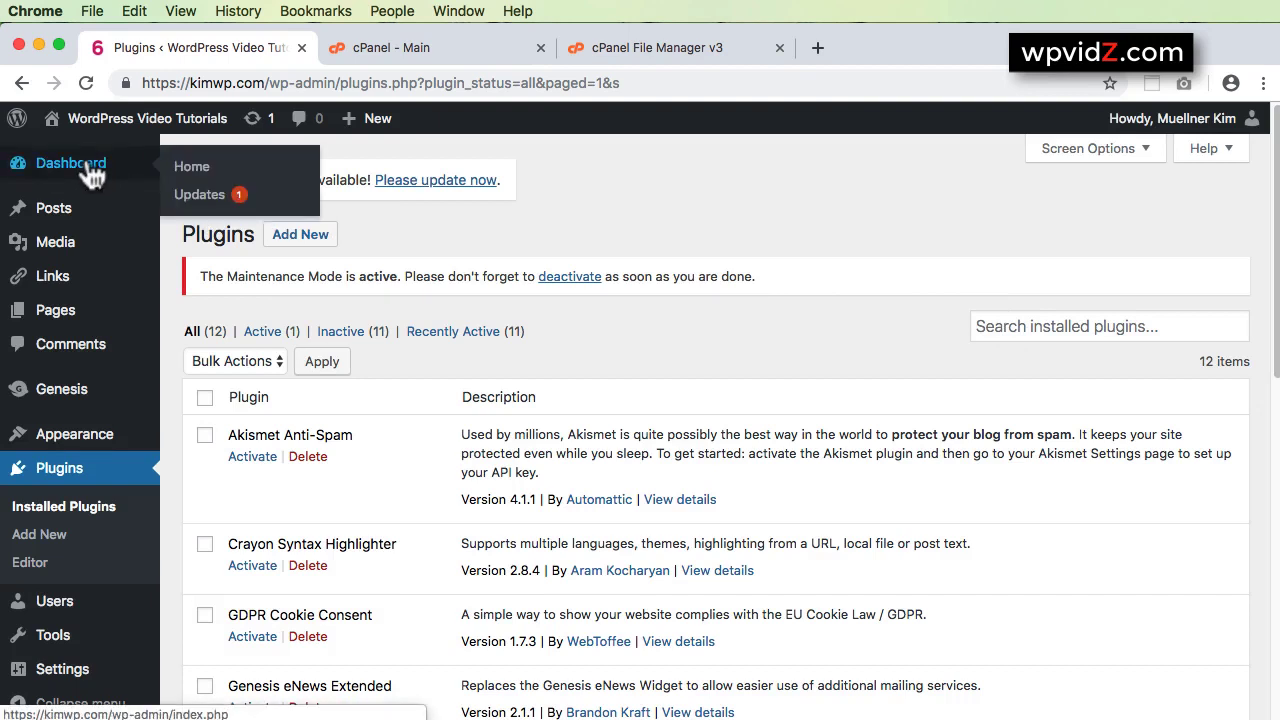
- Open the About WordPress page and check the installed version in its heading
{"action": "mouse_move", "coordinate": [18, 128]}
{"action": "left_click", "coordinate": [40, 152]}
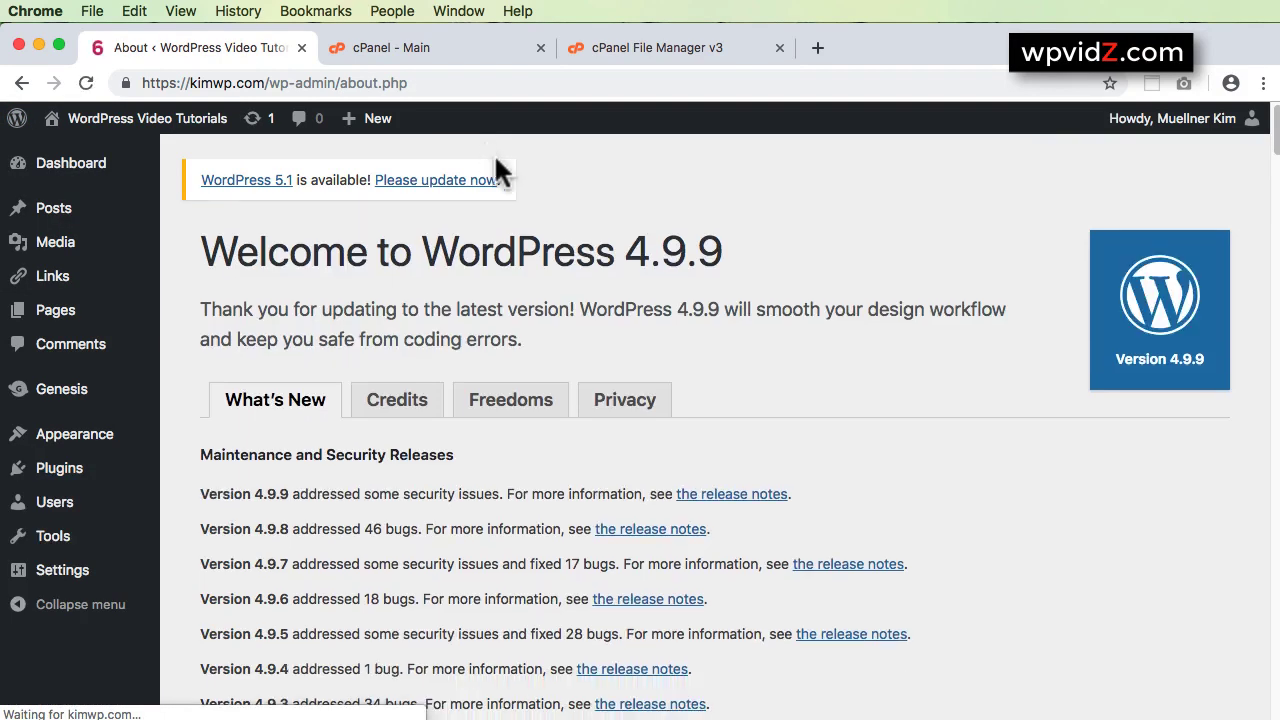
{"action": "left_click_drag", "start_coordinate": [622, 250], "coordinate": [756, 253]}
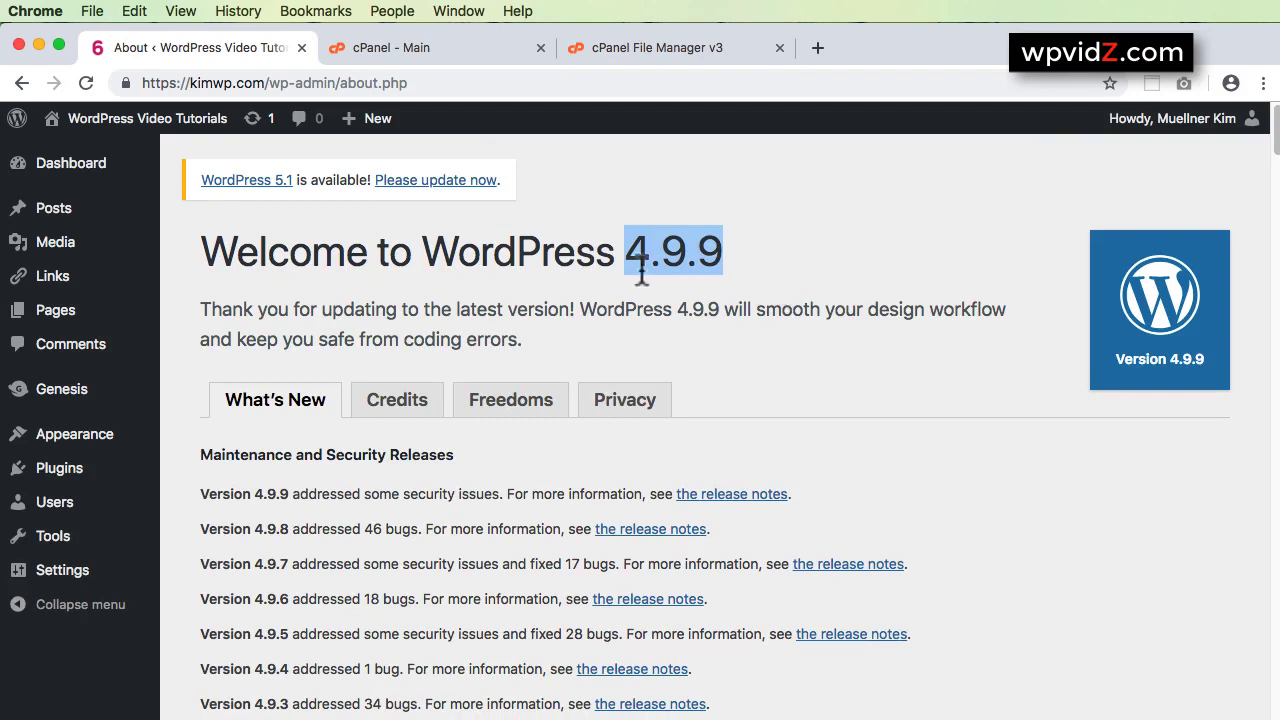
- Bulk-activate all installed plugins except the already active WP Maintenance Mode and look through the plugin list
{"action": "mouse_move", "coordinate": [64, 476]}
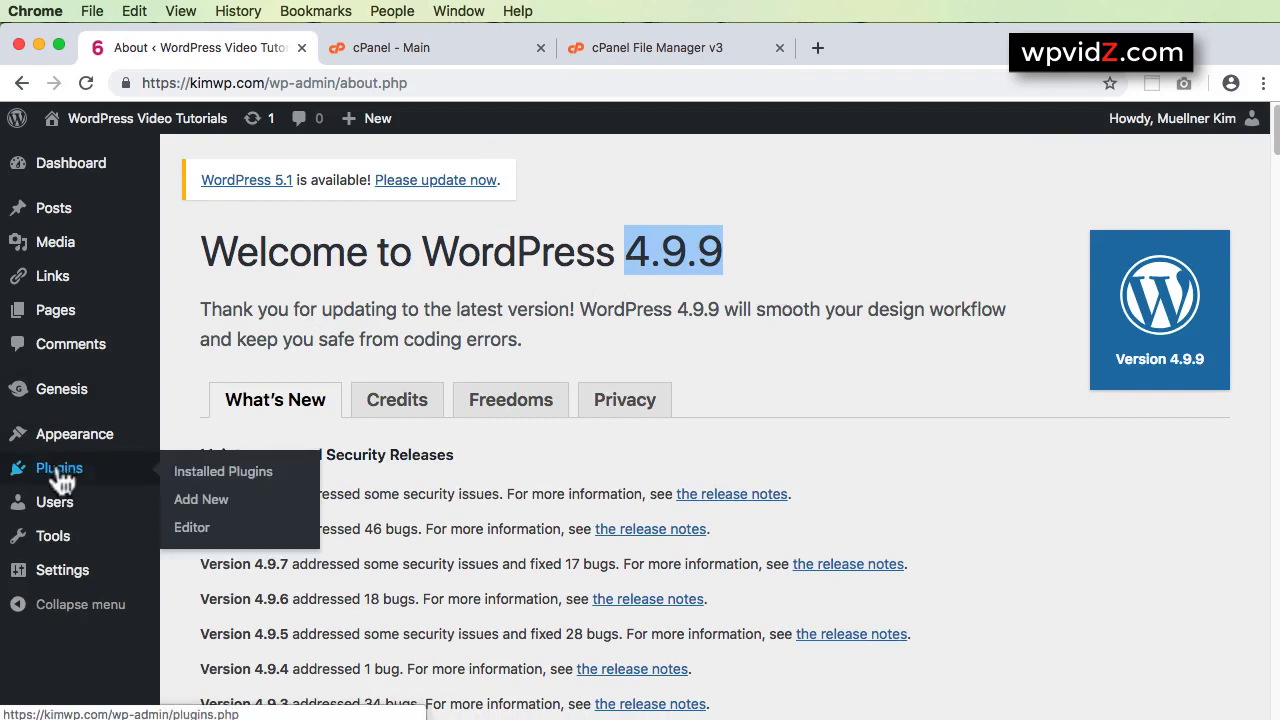
{"action": "left_click", "coordinate": [228, 474]}
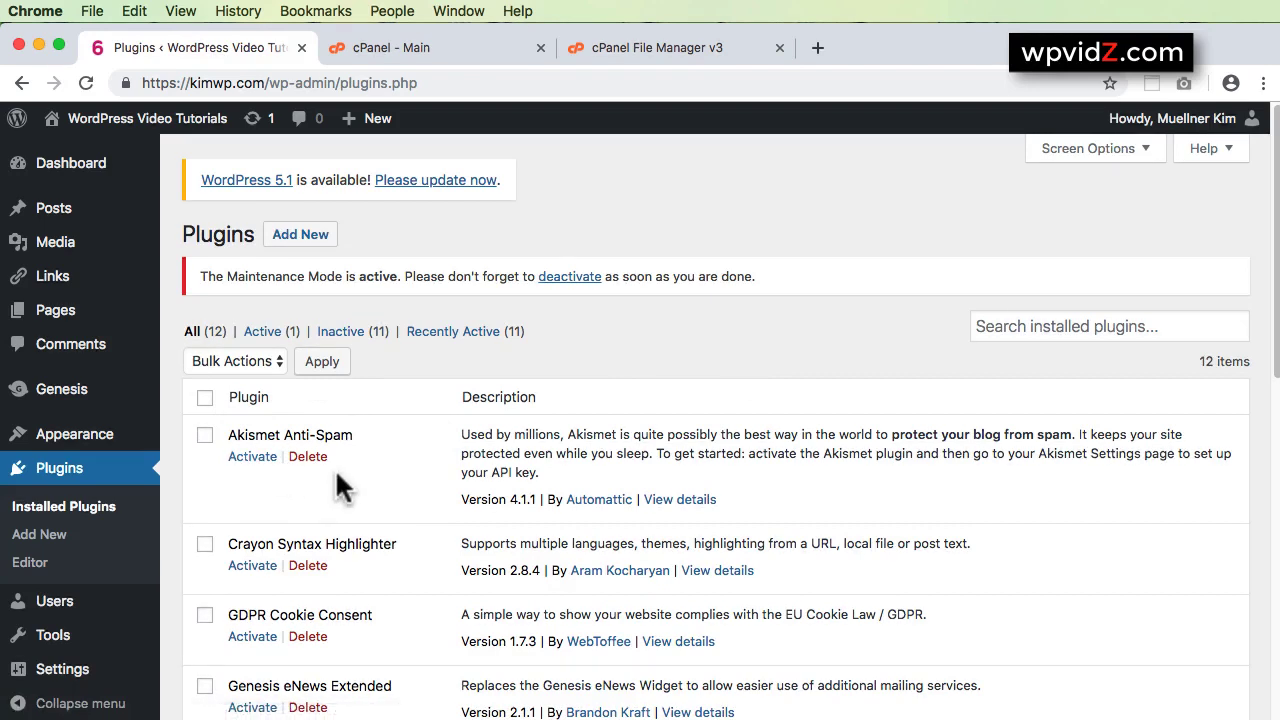
{"action": "left_click", "coordinate": [205, 398]}
{"action": "scroll", "coordinate": [400, 500], "scroll_direction": "down", "scroll_amount": 10}
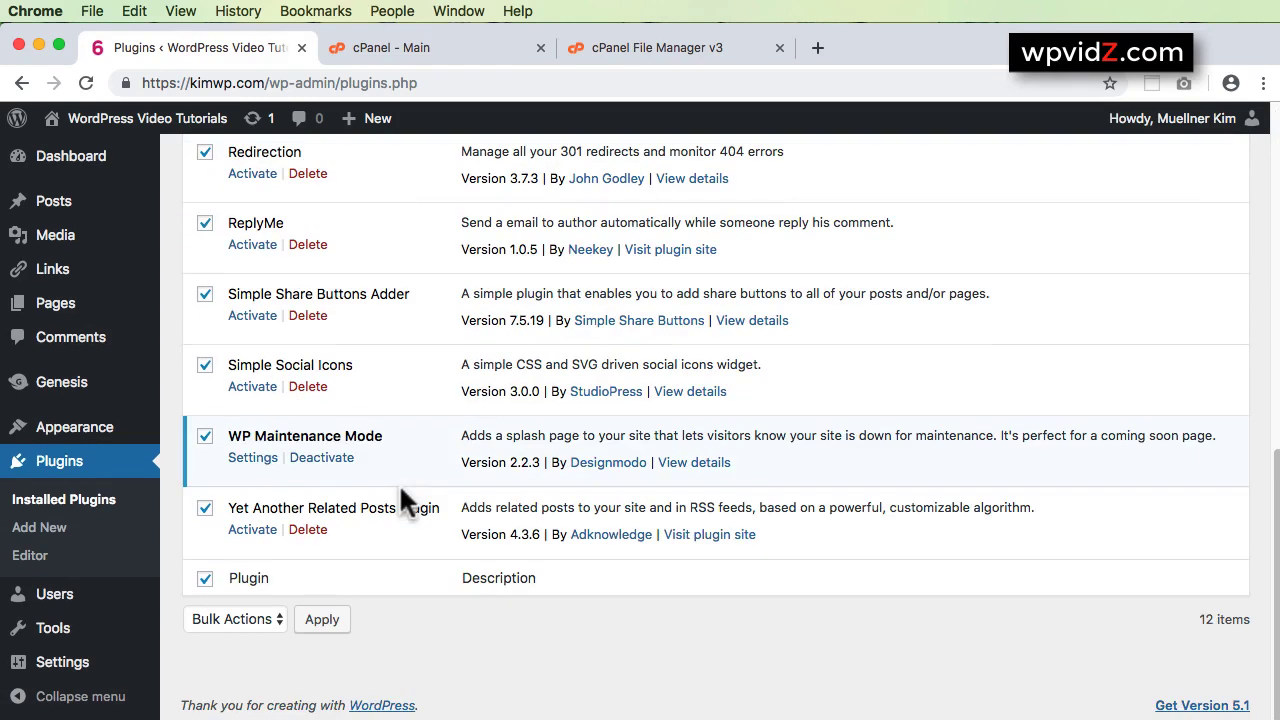
{"action": "left_click", "coordinate": [205, 437]}
{"action": "scroll", "coordinate": [447, 400], "scroll_direction": "up", "scroll_amount": 10}
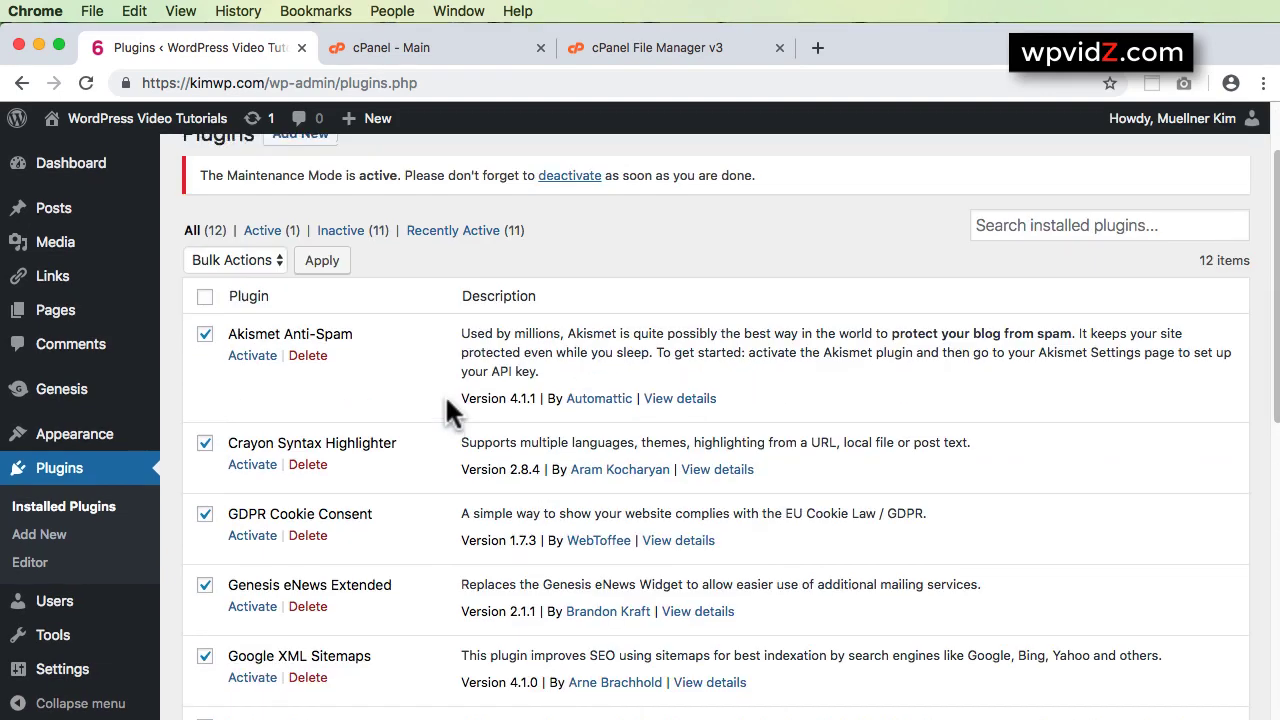
{"action": "left_click", "coordinate": [242, 259]}
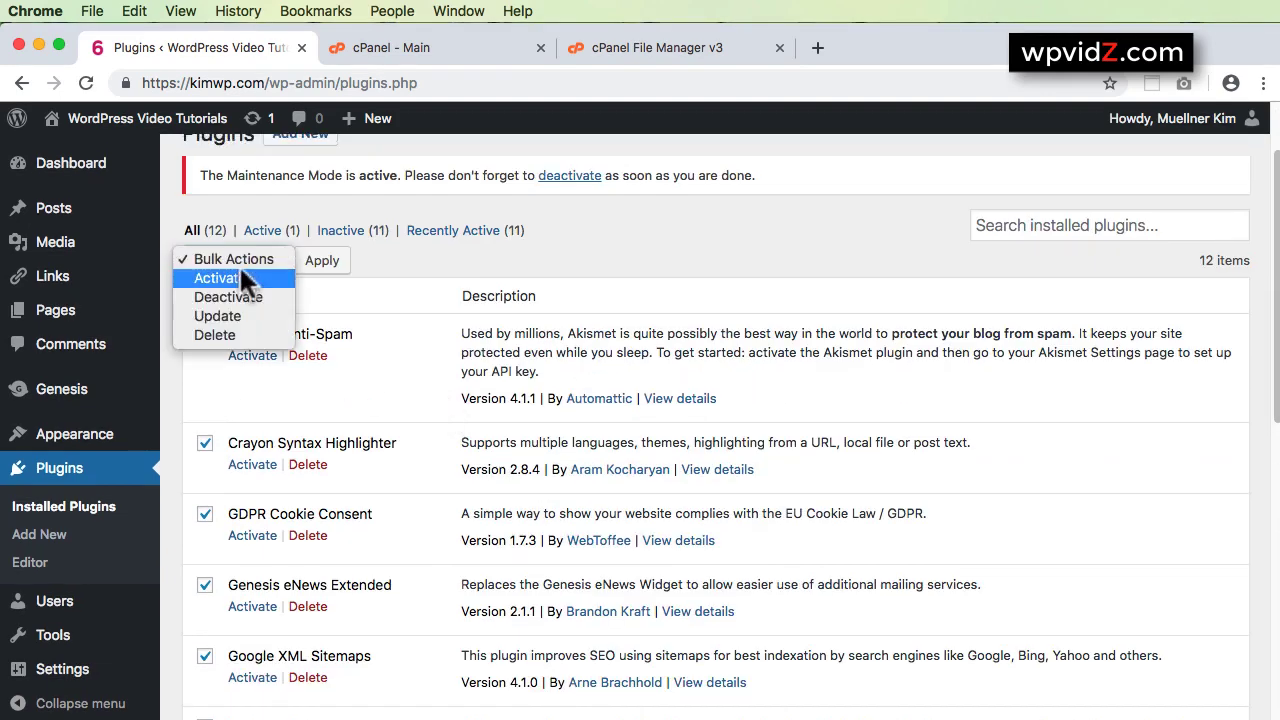
{"action": "left_click", "coordinate": [238, 277]}
{"action": "left_click", "coordinate": [316, 276]}
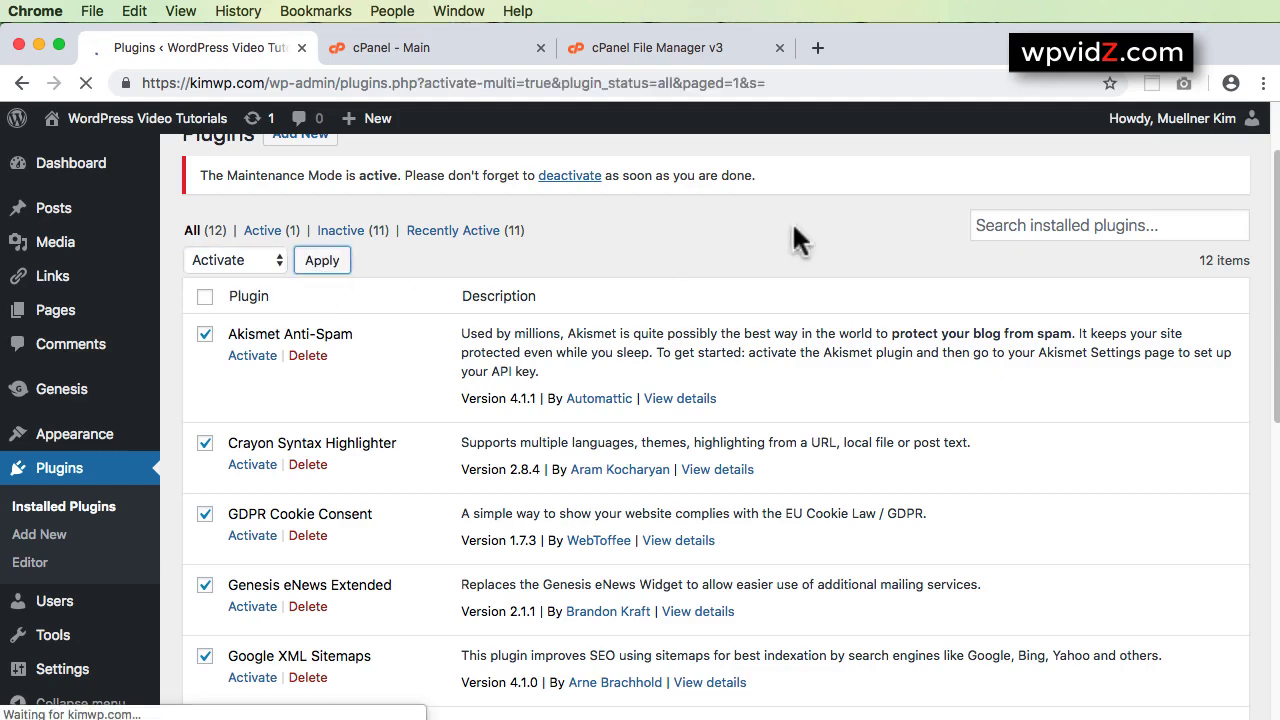
{"action": "scroll", "coordinate": [890, 455], "scroll_direction": "down", "scroll_amount": 10}
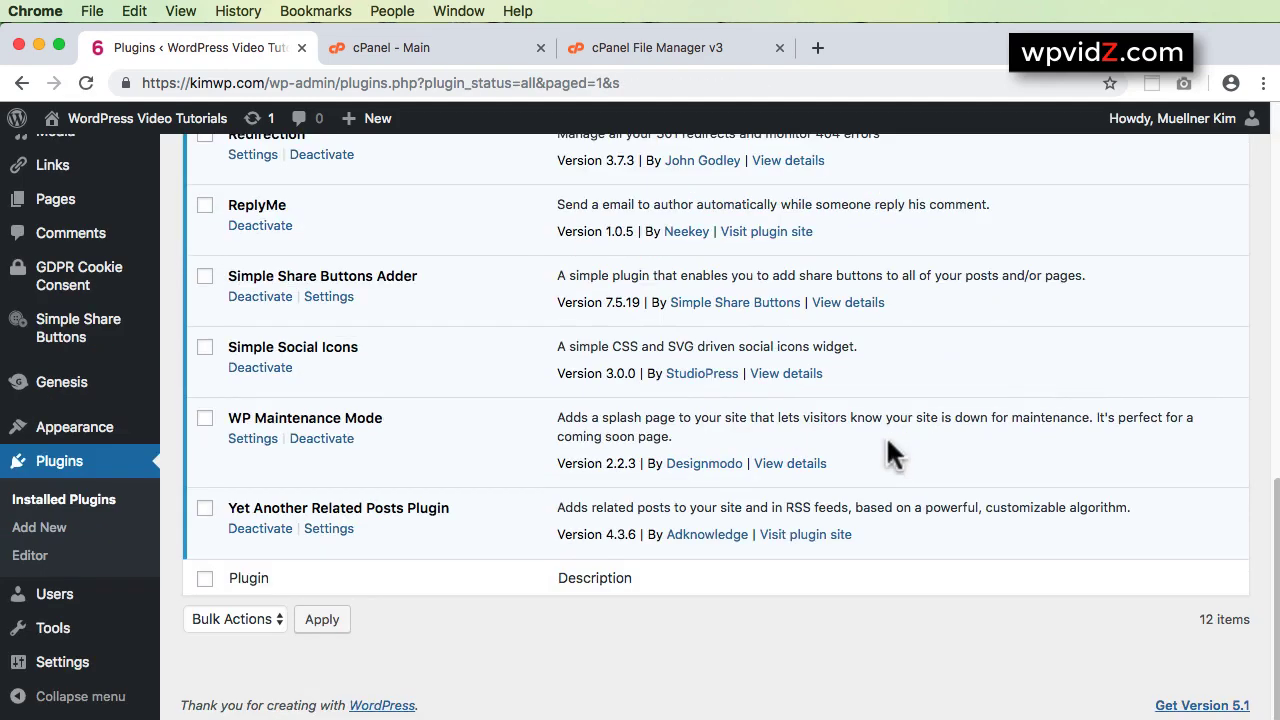
- Check the site's home page and the localhost upload post in a new tab, and close that tab and the File Manager
{"action": "mouse_move", "coordinate": [160, 125]}
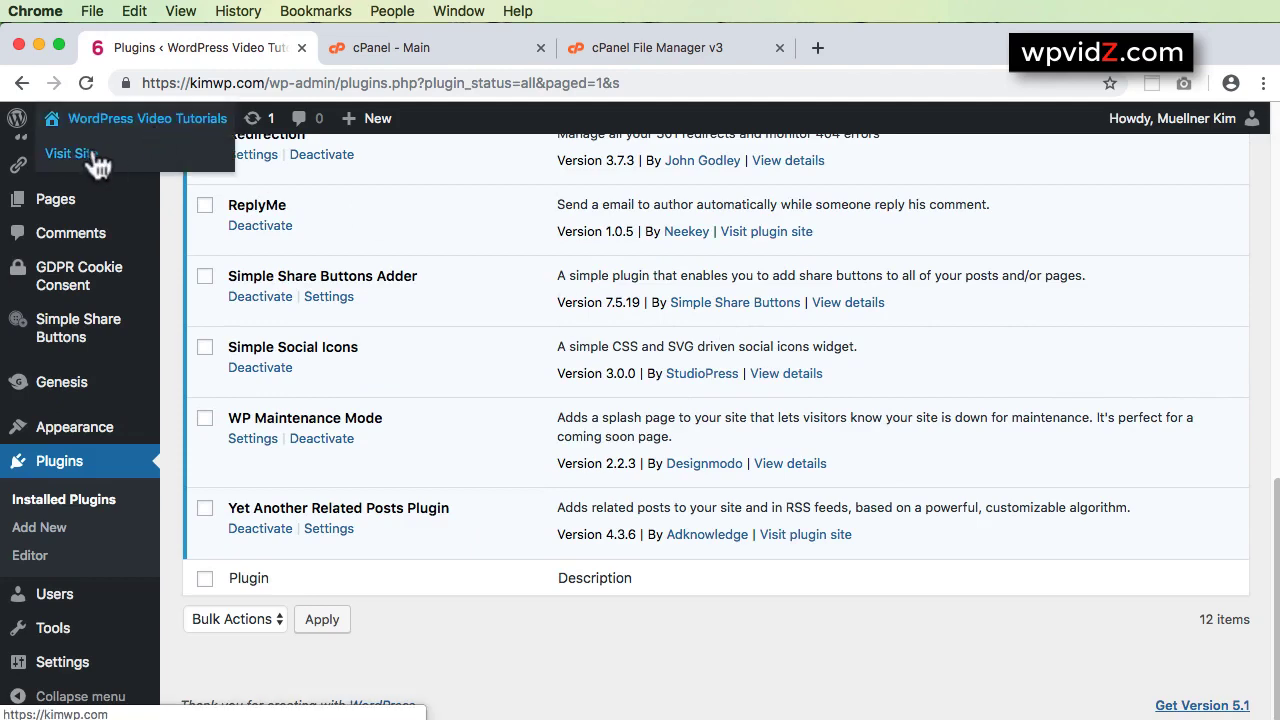
{"action": "left_click_drag", "start_coordinate": [40, 156], "coordinate": [841, 48]}
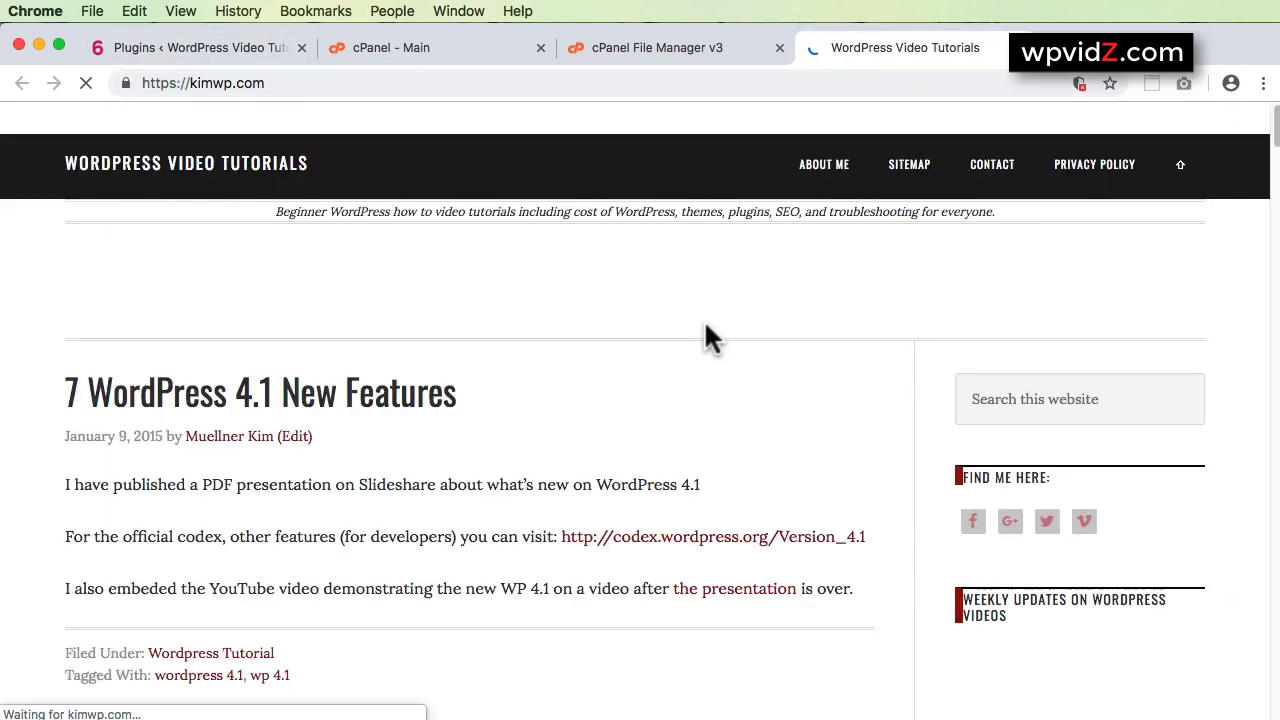
{"action": "scroll", "coordinate": [846, 382], "scroll_direction": "down", "scroll_amount": 5}
{"action": "scroll", "coordinate": [849, 384], "scroll_direction": "up", "scroll_amount": 3}
{"action": "scroll", "coordinate": [691, 560], "scroll_direction": "down", "scroll_amount": 1}
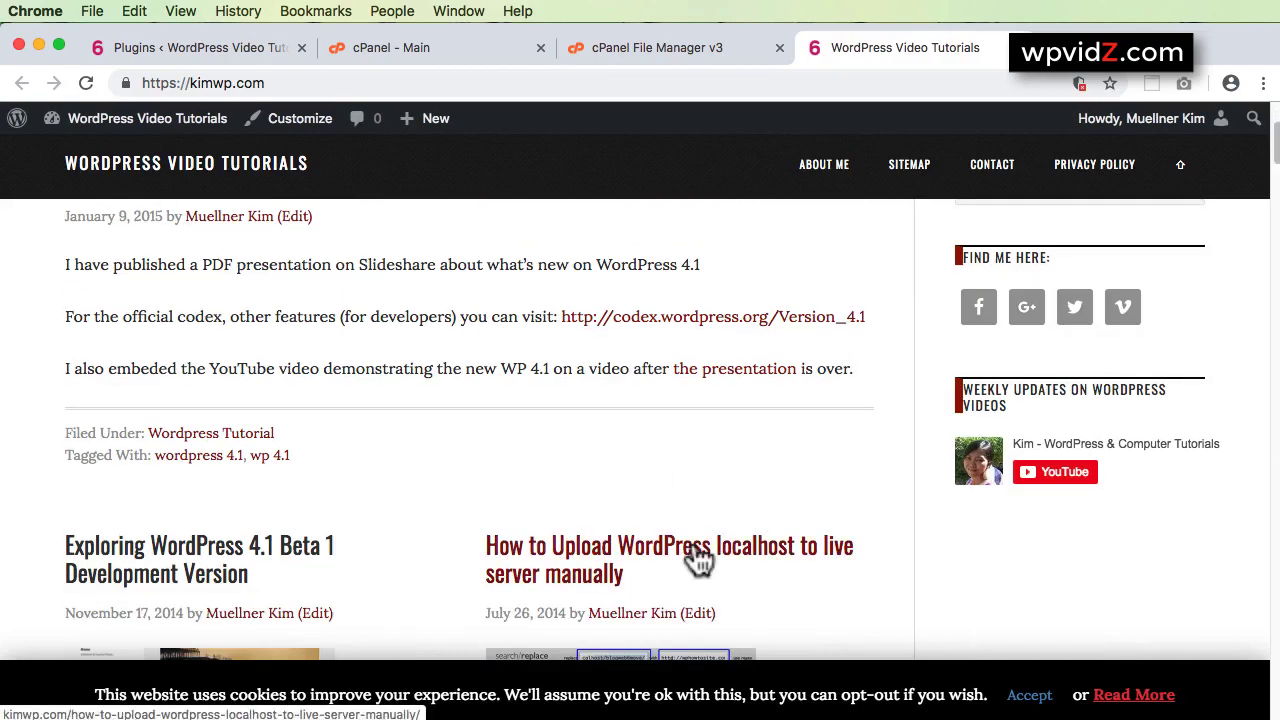
{"action": "left_click", "coordinate": [691, 560]}
{"action": "scroll", "coordinate": [882, 340], "scroll_direction": "down", "scroll_amount": 20}
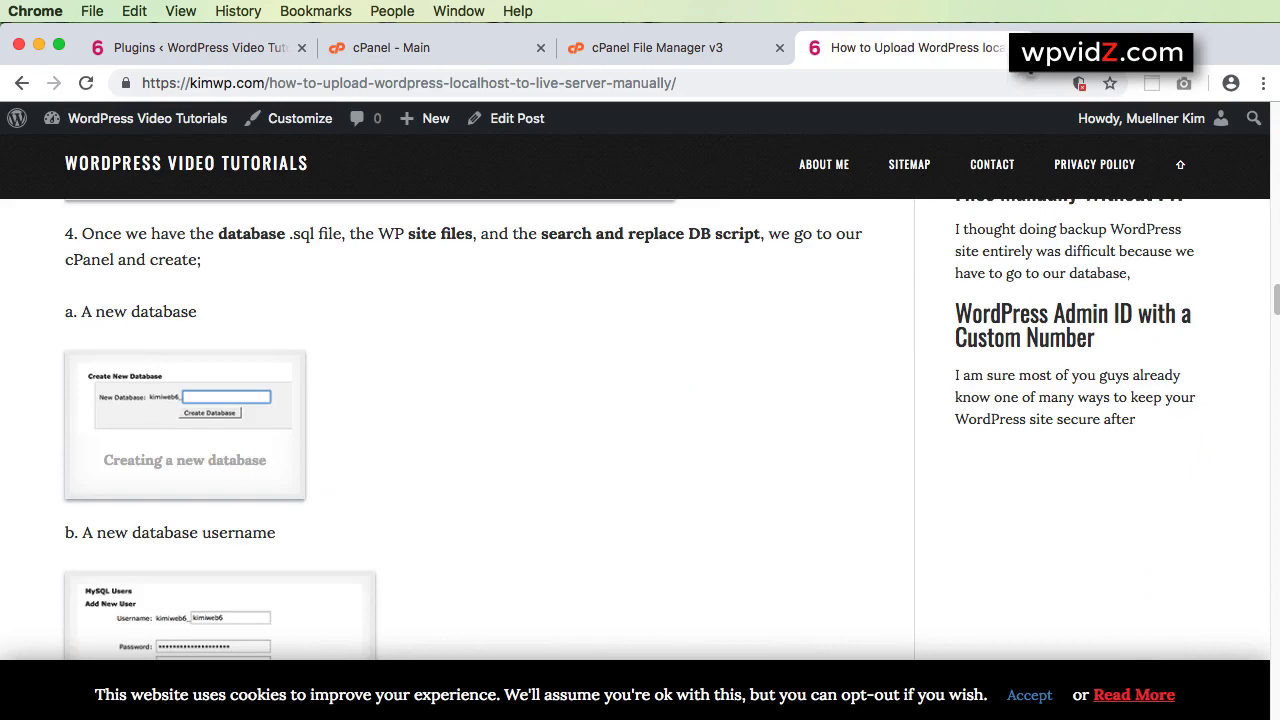
{"action": "left_click", "coordinate": [1021, 48]}
{"action": "left_click", "coordinate": [779, 48]}
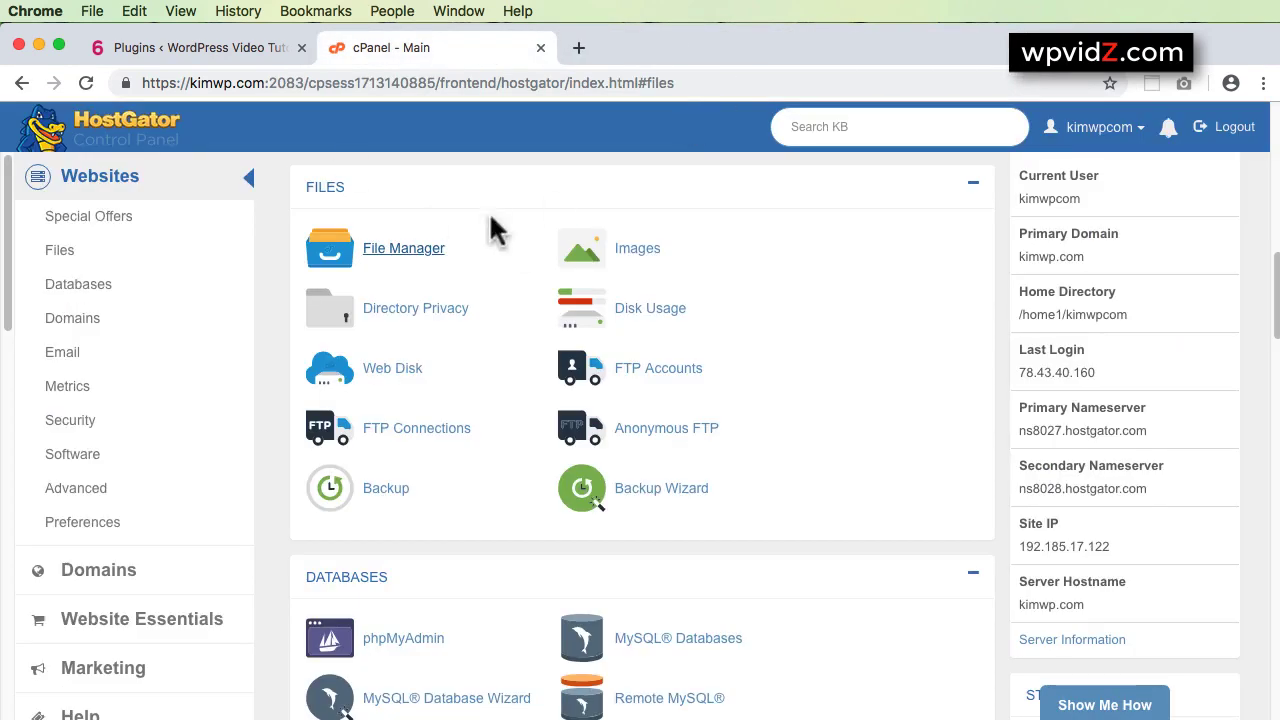
- Set the WP Maintenance Mode status to Deactivated from the Plugins page notice and save the settings
{"action": "left_click", "coordinate": [225, 50]}
{"action": "scroll", "coordinate": [647, 644], "scroll_direction": "up", "scroll_amount": 10}
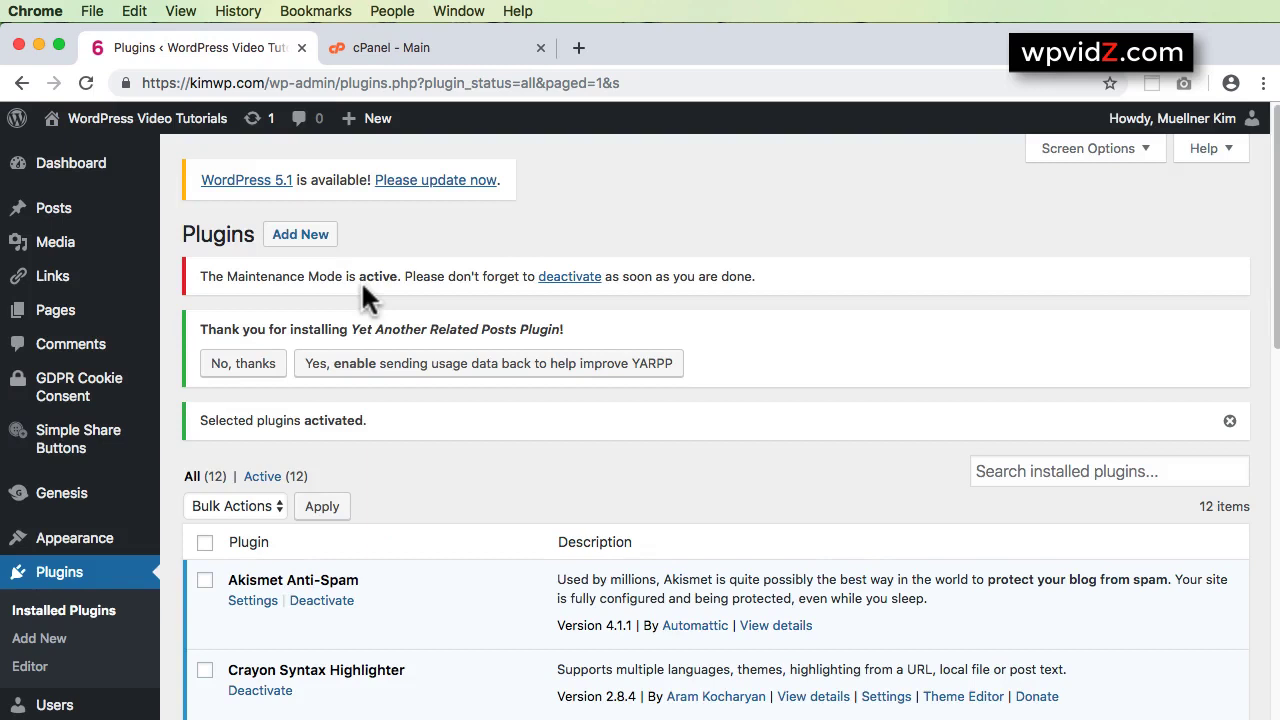
{"action": "left_click", "coordinate": [568, 278]}
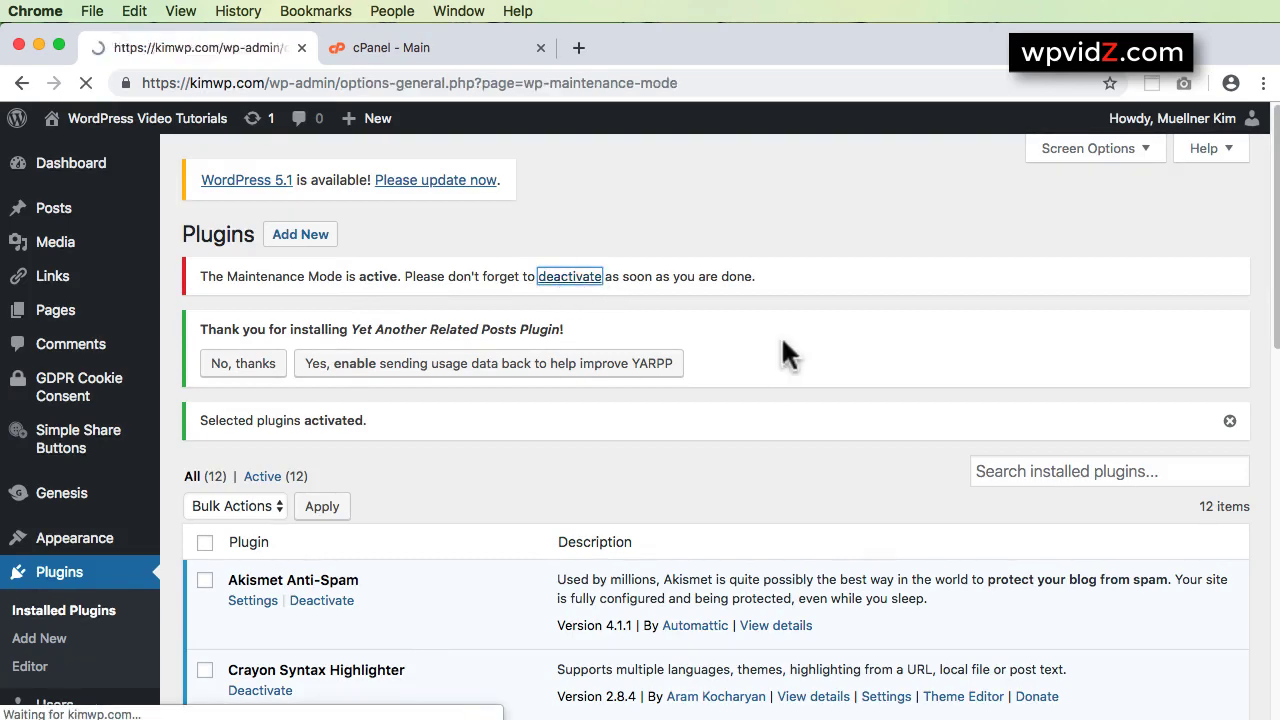
{"action": "scroll", "coordinate": [790, 415], "scroll_direction": "down", "scroll_amount": 3}
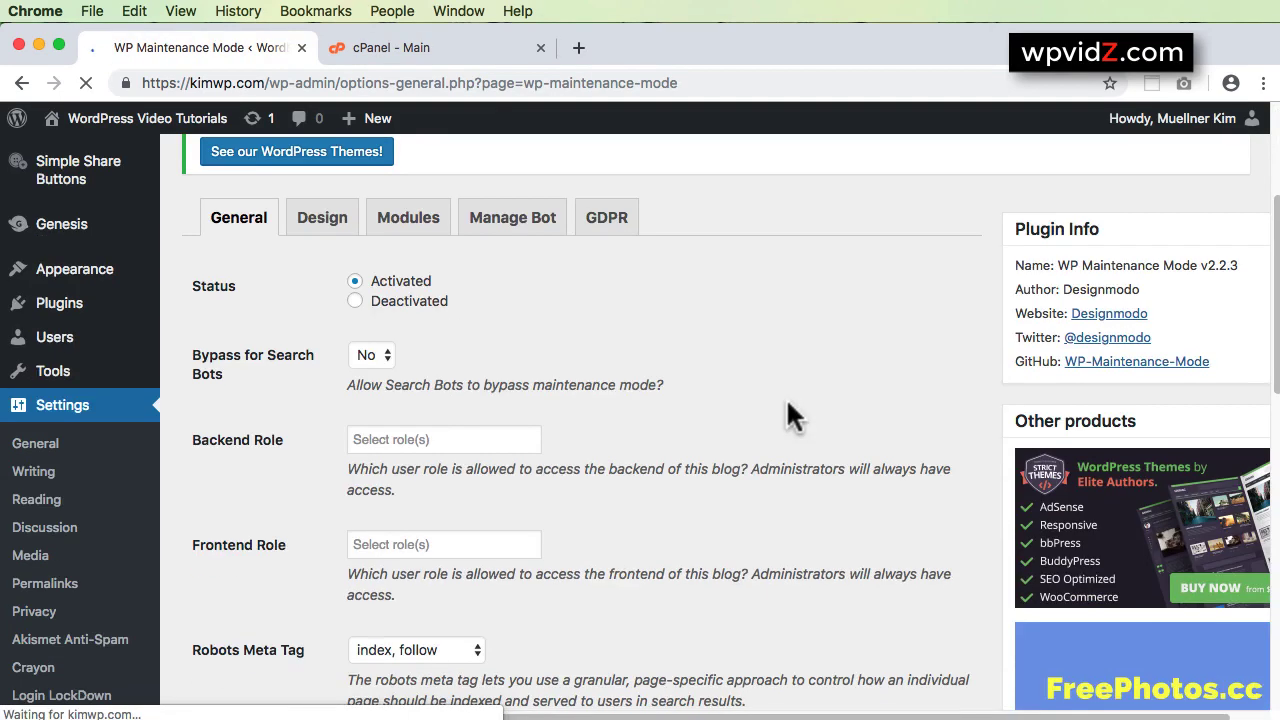
{"action": "left_click", "coordinate": [355, 302]}
{"action": "scroll", "coordinate": [667, 341], "scroll_direction": "down", "scroll_amount": 10}
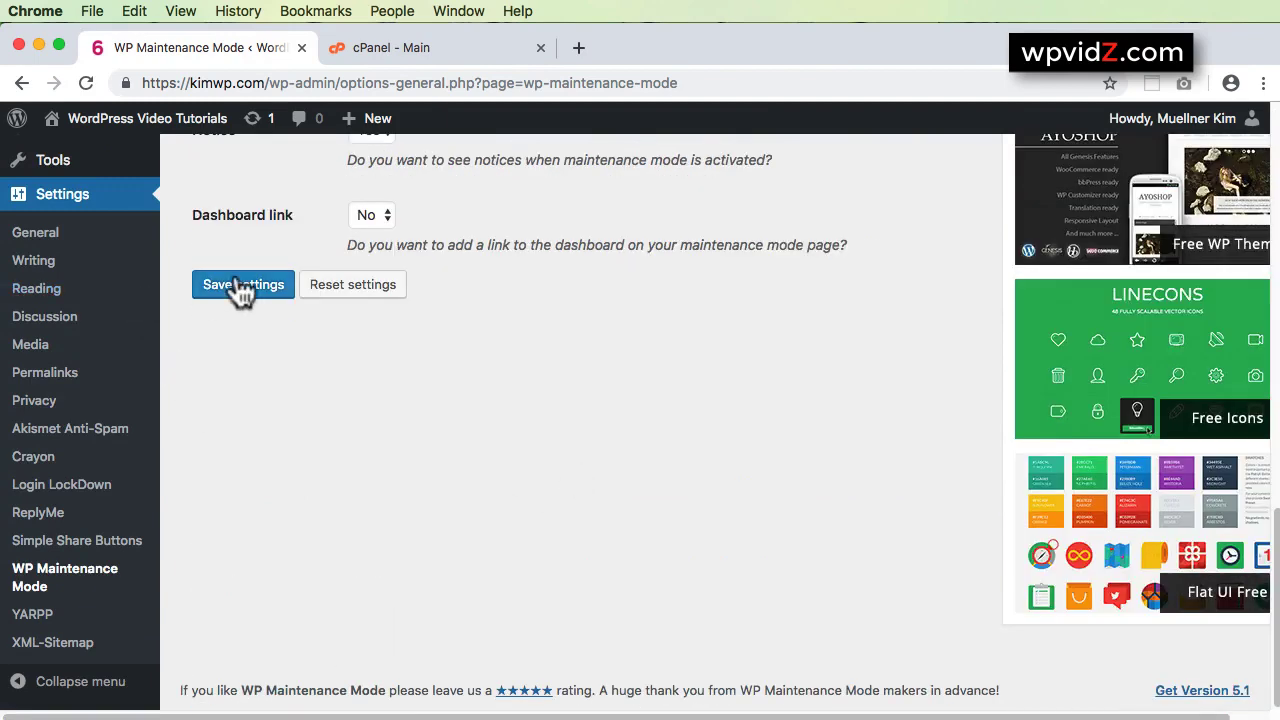
{"action": "left_click", "coordinate": [240, 290]}
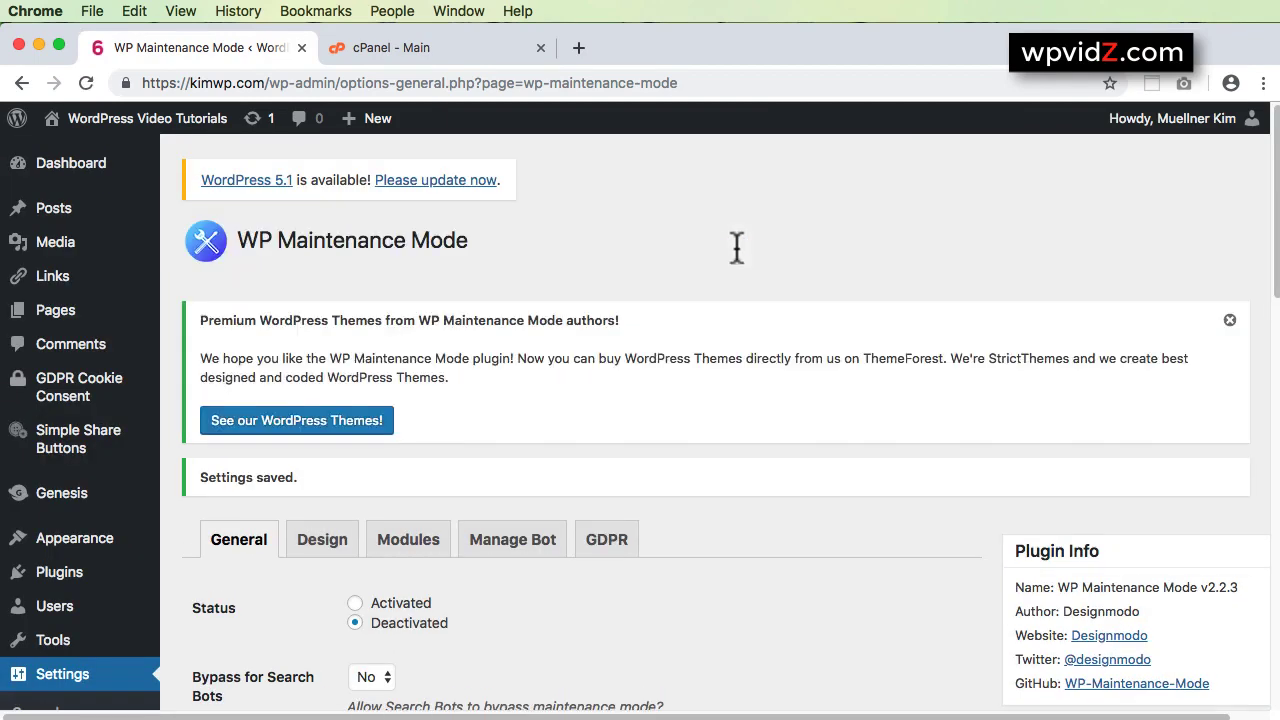
{"action": "left_click_drag", "start_coordinate": [264, 83], "coordinate": [148, 84]}
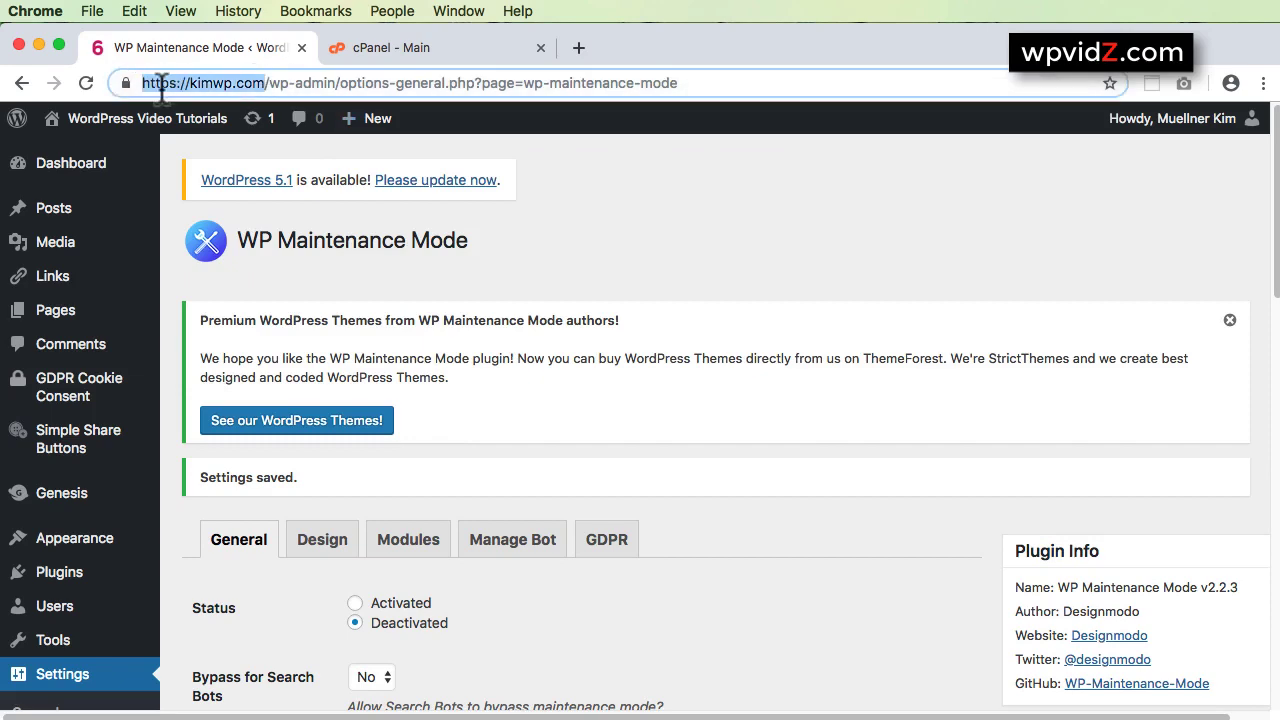
{"action": "right_click", "coordinate": [163, 88]}
{"action": "left_click", "coordinate": [212, 207]}
{"action": "left_click", "coordinate": [91, 12]}
{"action": "left_click", "coordinate": [108, 71]}
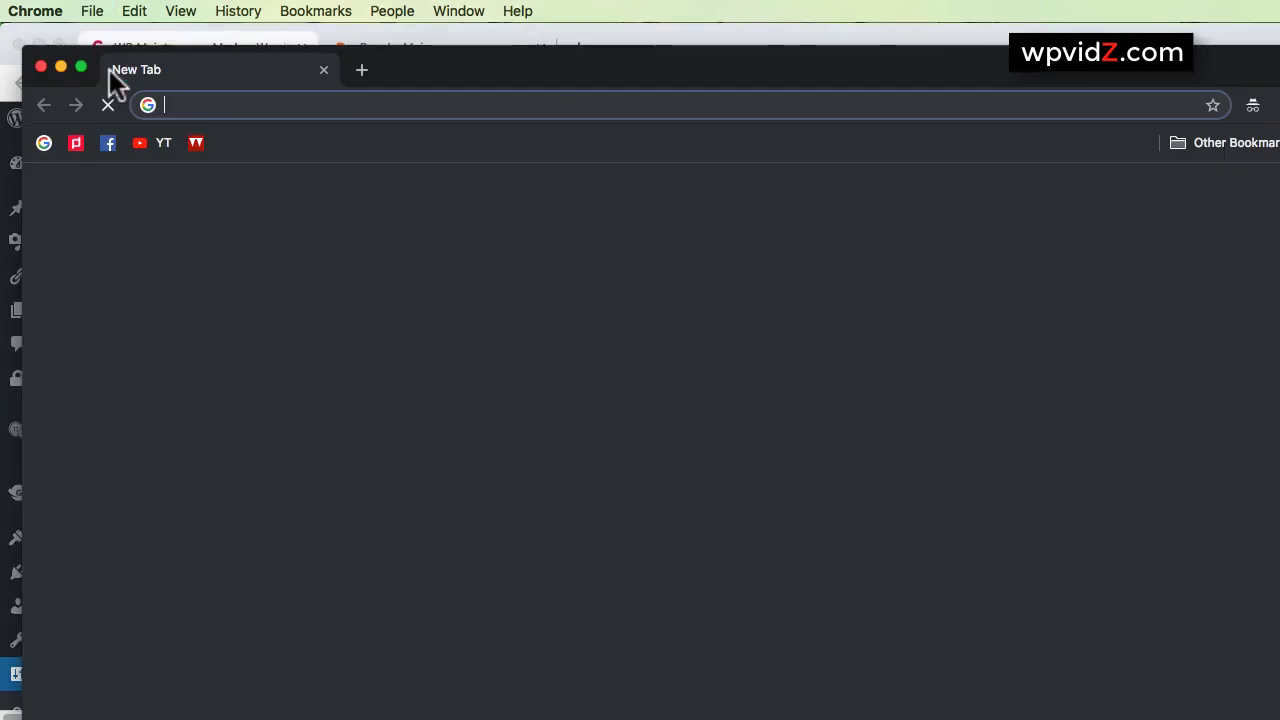
{"action": "key", "text": "super+v"}
{"action": "key", "text": "Return"}
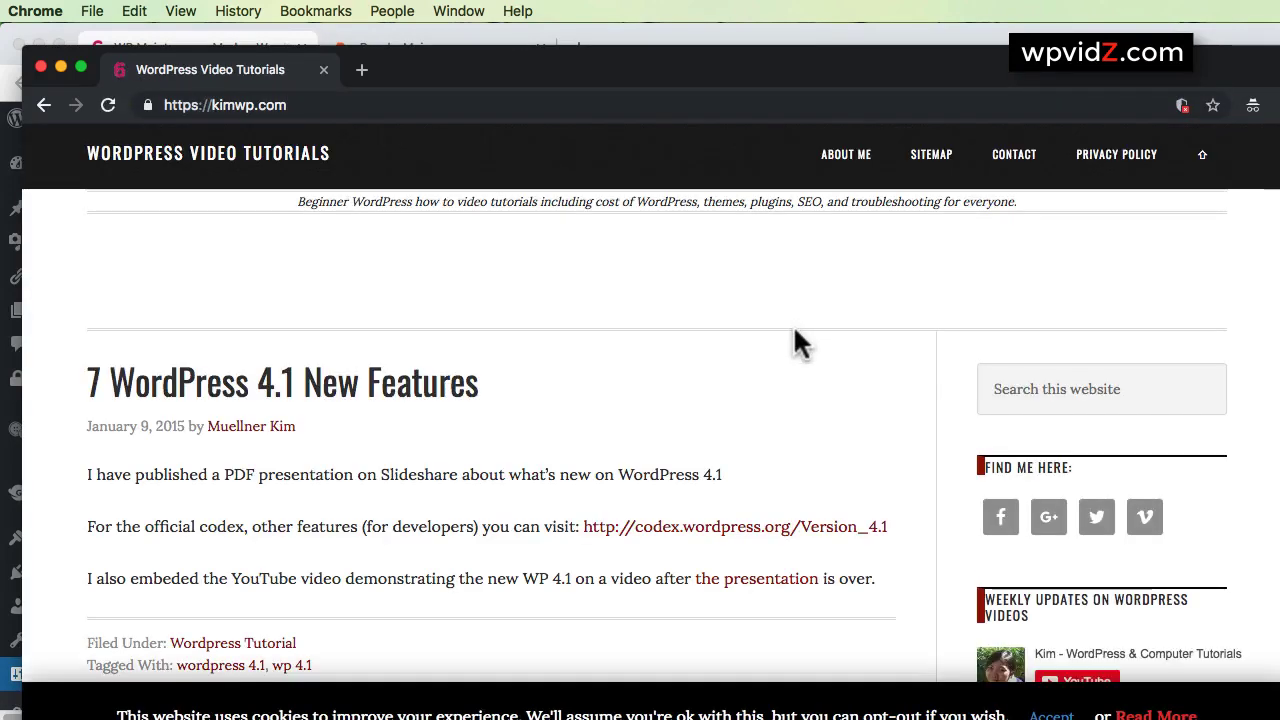
{"action": "left_click", "coordinate": [376, 393]}
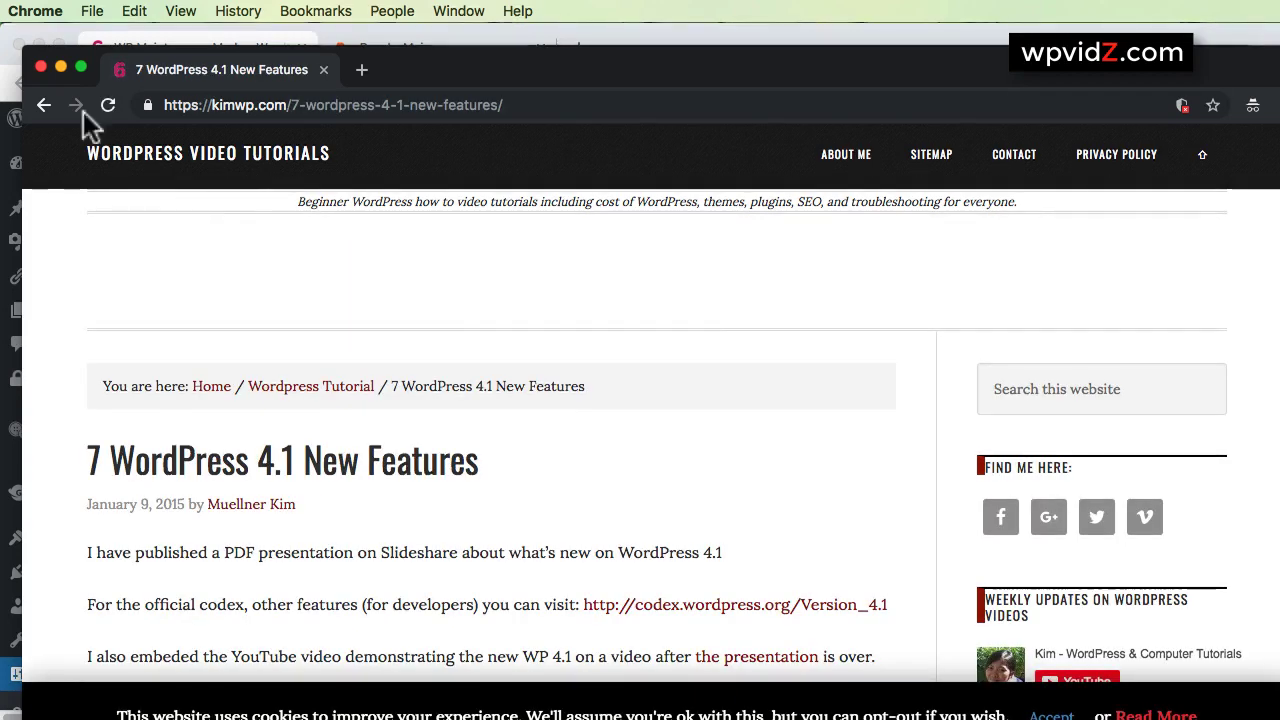
{"action": "left_click", "coordinate": [42, 67]}
{"action": "left_click", "coordinate": [819, 192]}
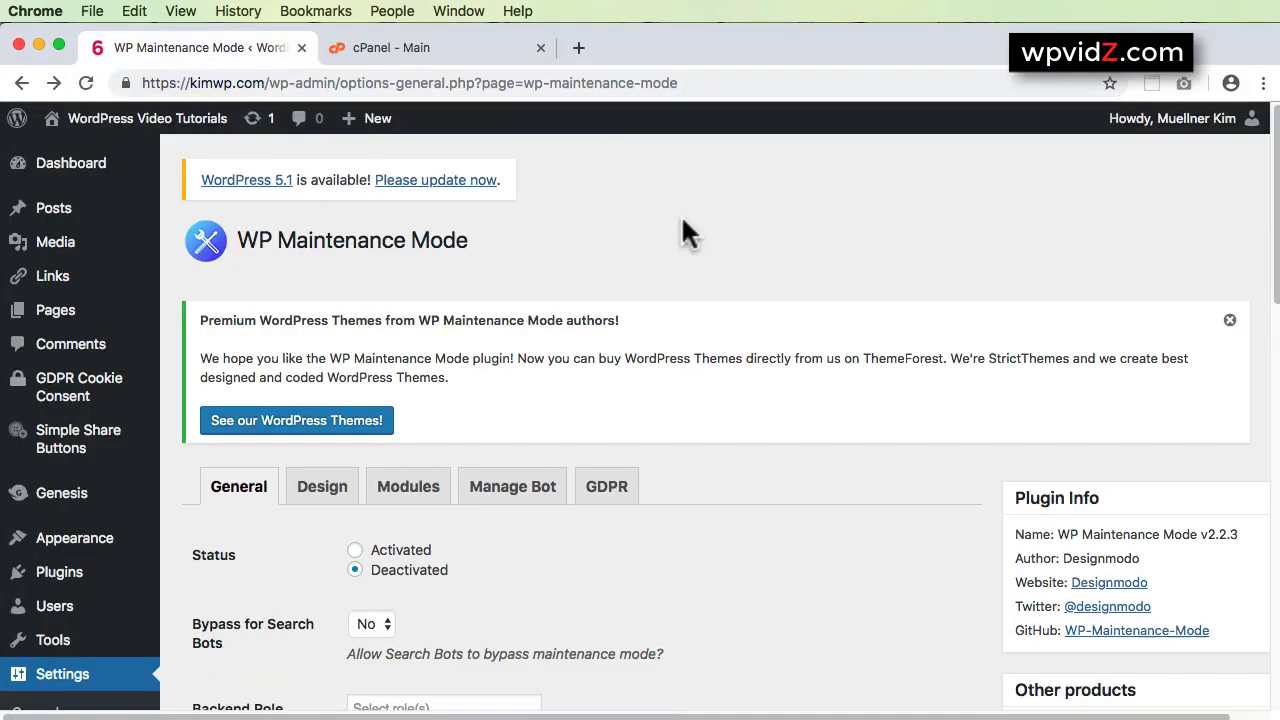
- Open the installed plugins list and view the Akismet Anti-Spam details, examining its WordPress version compatibility
{"action": "mouse_move", "coordinate": [79, 585]}
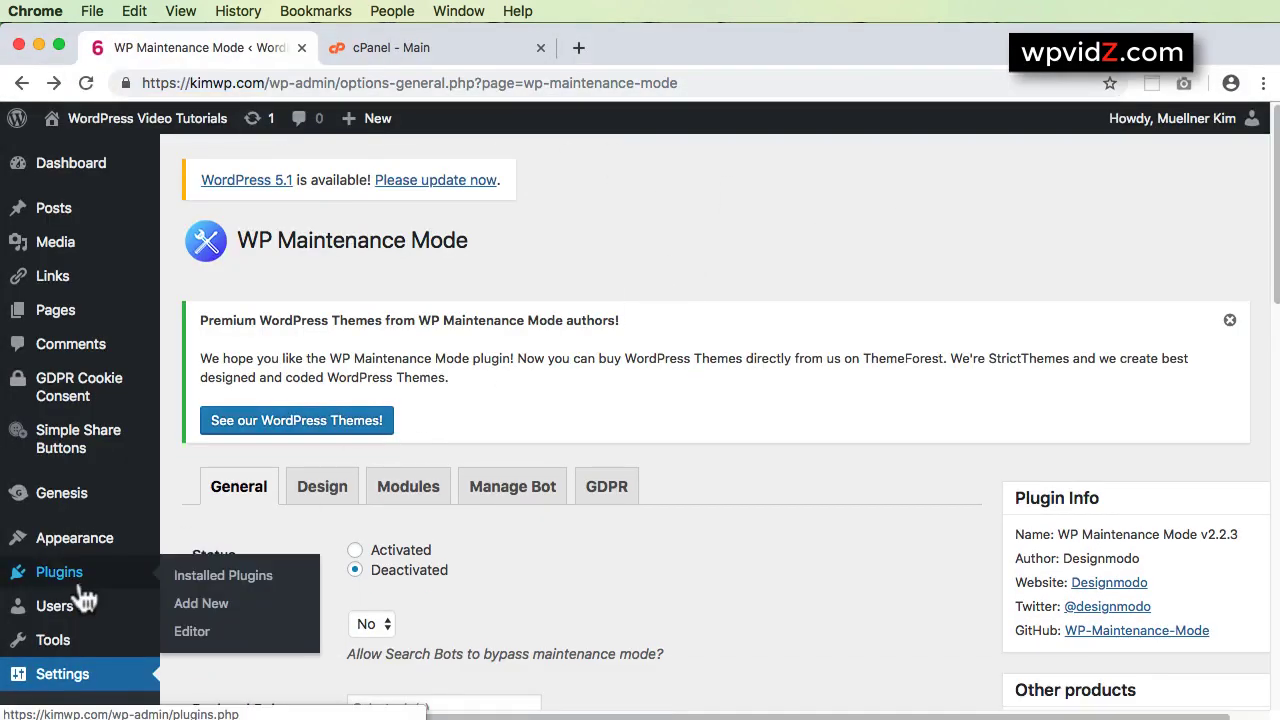
{"action": "left_click", "coordinate": [185, 578]}
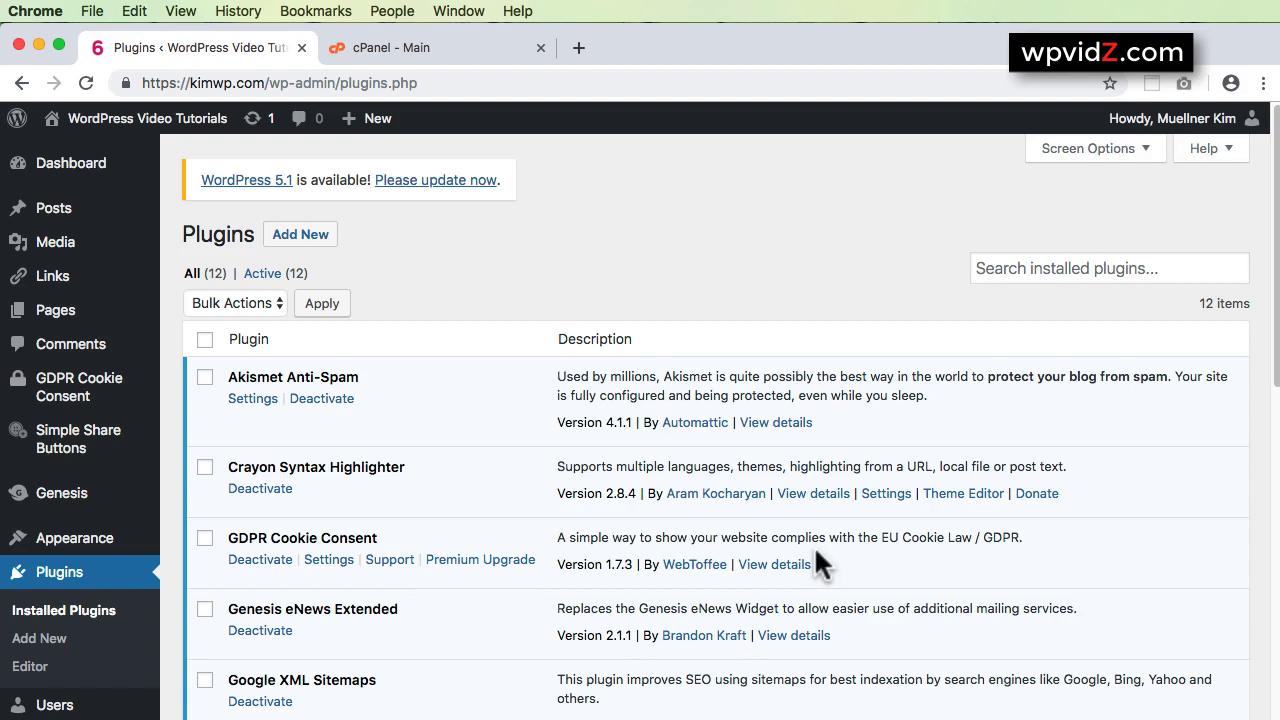
{"action": "left_click", "coordinate": [788, 428]}
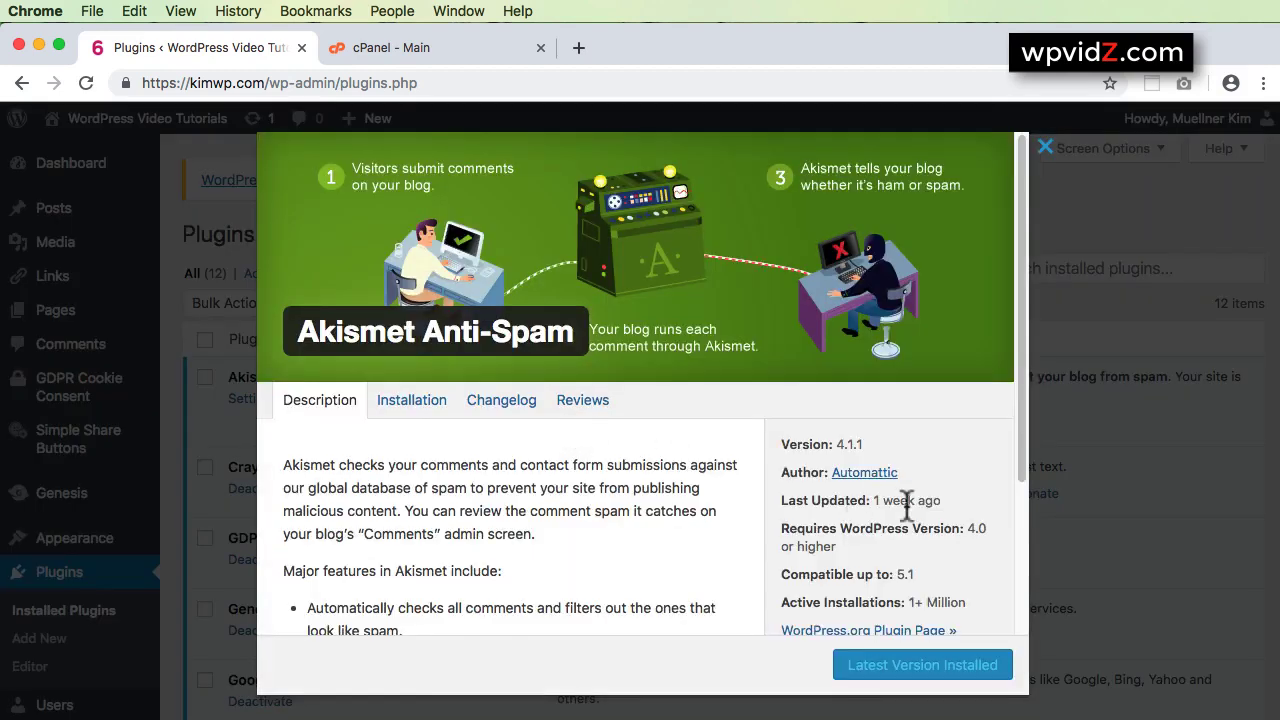
{"action": "scroll", "coordinate": [905, 510], "scroll_direction": "down", "scroll_amount": 4}
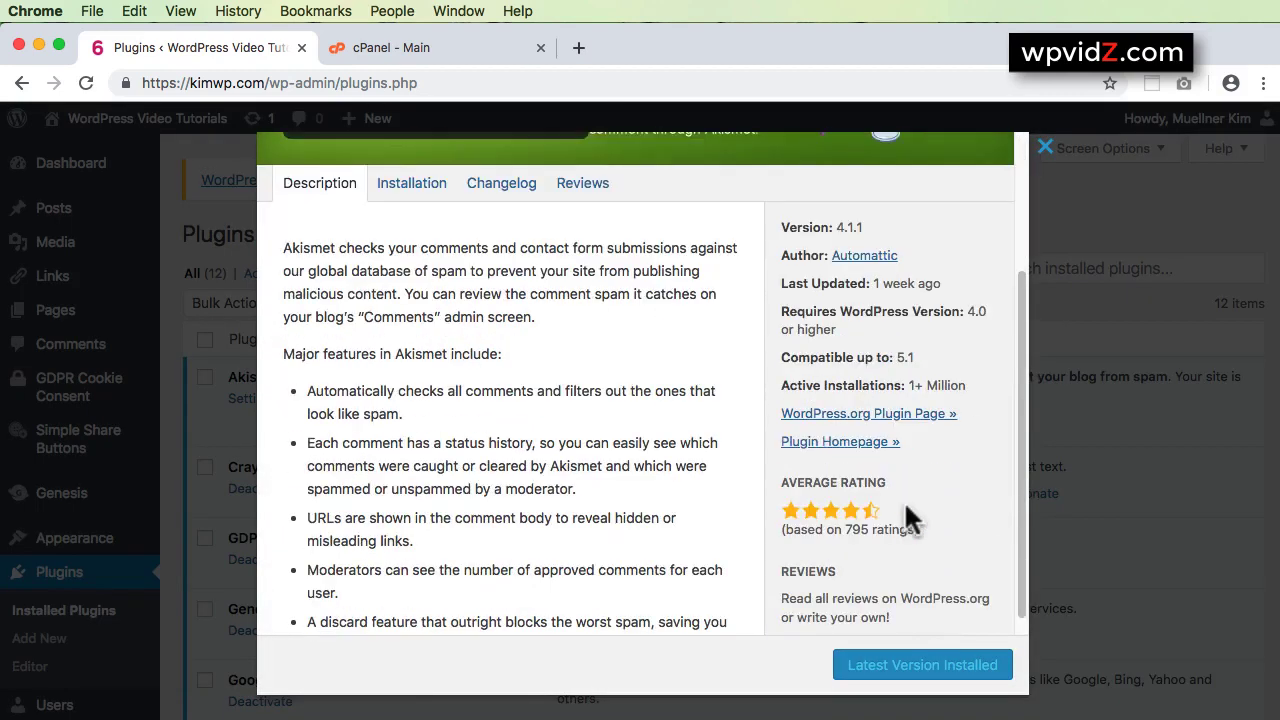
- Open Akismet's WordPress.org plugin page, look over its details and go to its support forum
{"action": "left_click", "coordinate": [848, 418]}
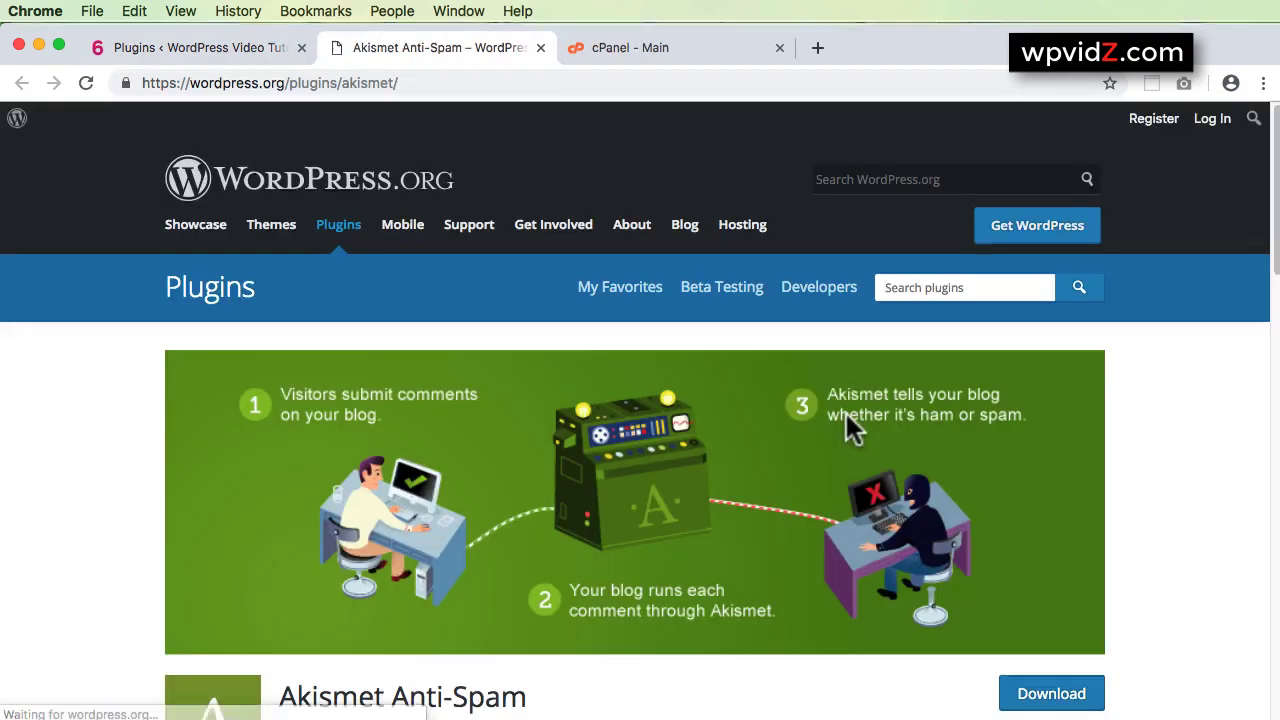
{"action": "scroll", "coordinate": [722, 538], "scroll_direction": "down", "scroll_amount": 3}
{"action": "scroll", "coordinate": [722, 538], "scroll_direction": "down", "scroll_amount": 2}
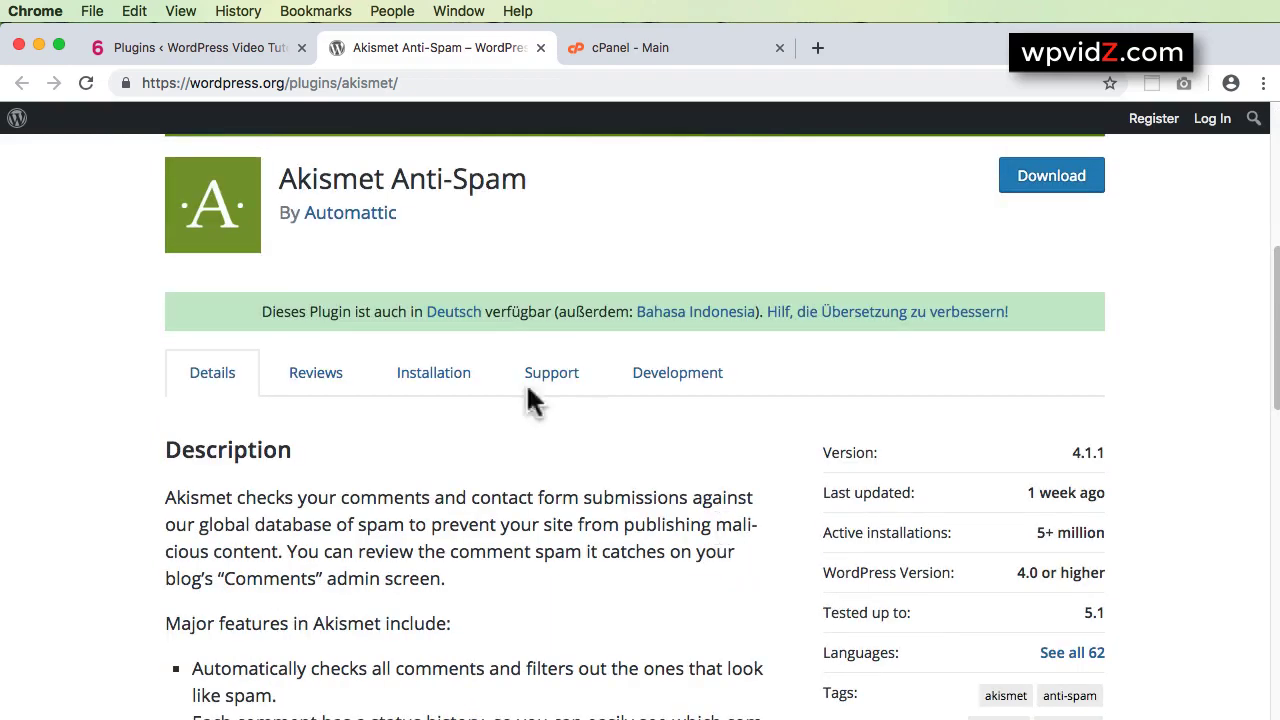
{"action": "left_click", "coordinate": [552, 378]}
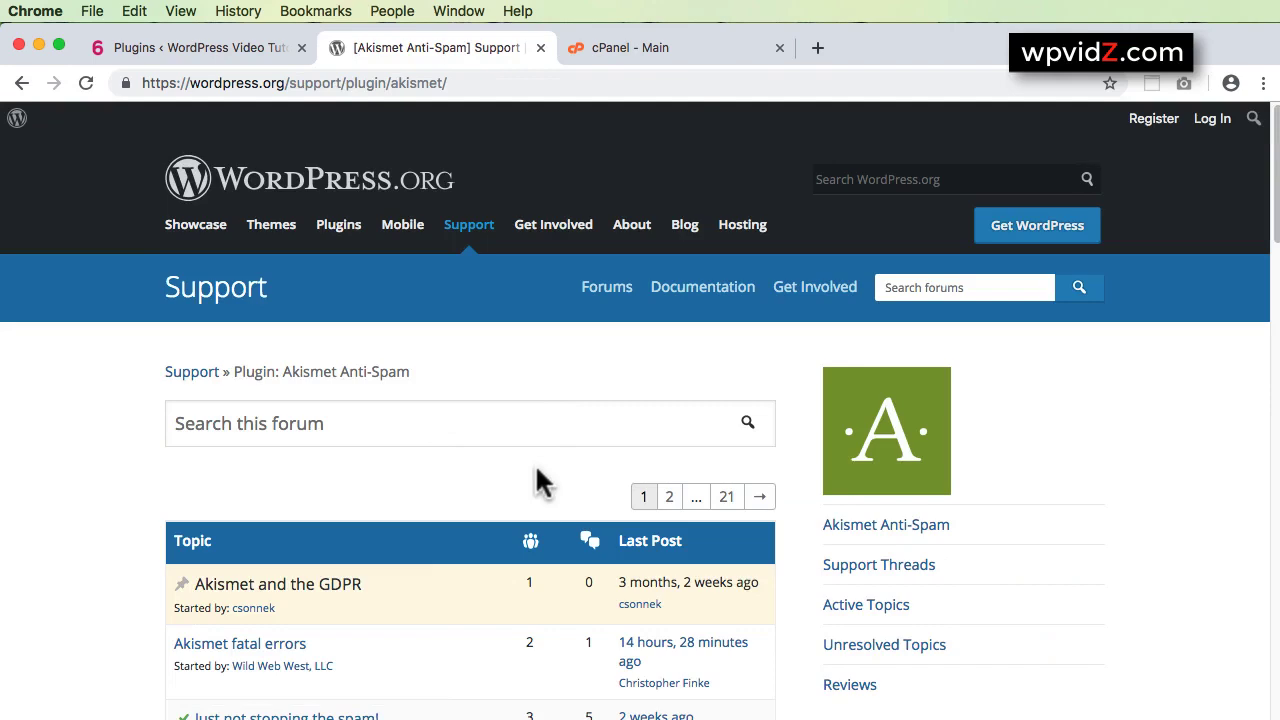
- Close the Akismet support forum and plugin details, and examine the WordPress version in the Dashboard's At a Glance section
{"action": "left_click", "coordinate": [537, 47]}
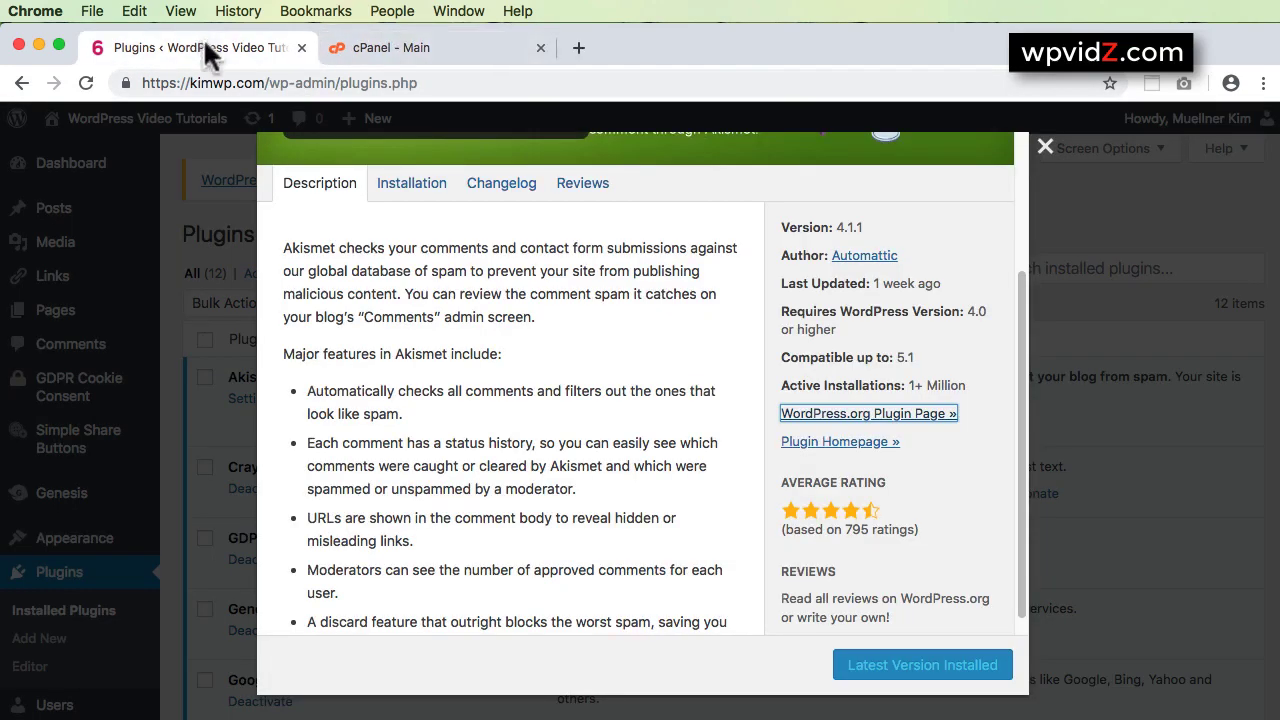
{"action": "left_click", "coordinate": [1045, 146]}
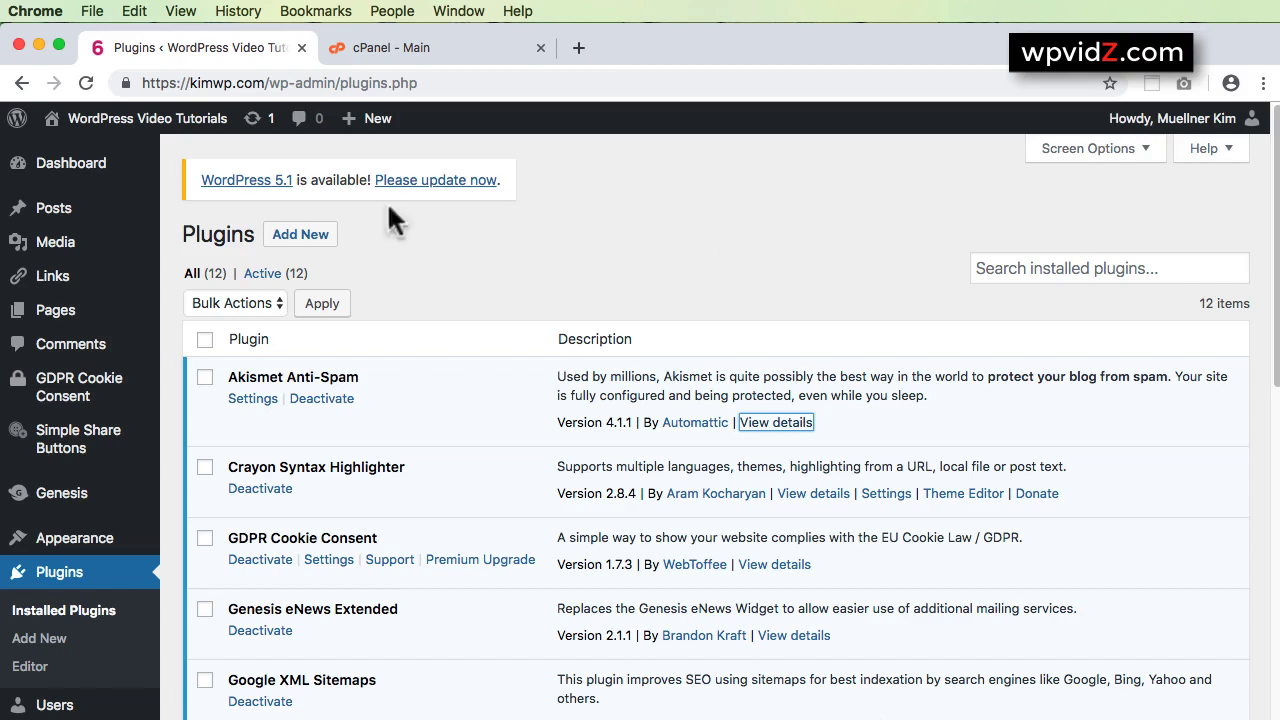
{"action": "left_click", "coordinate": [191, 166]}
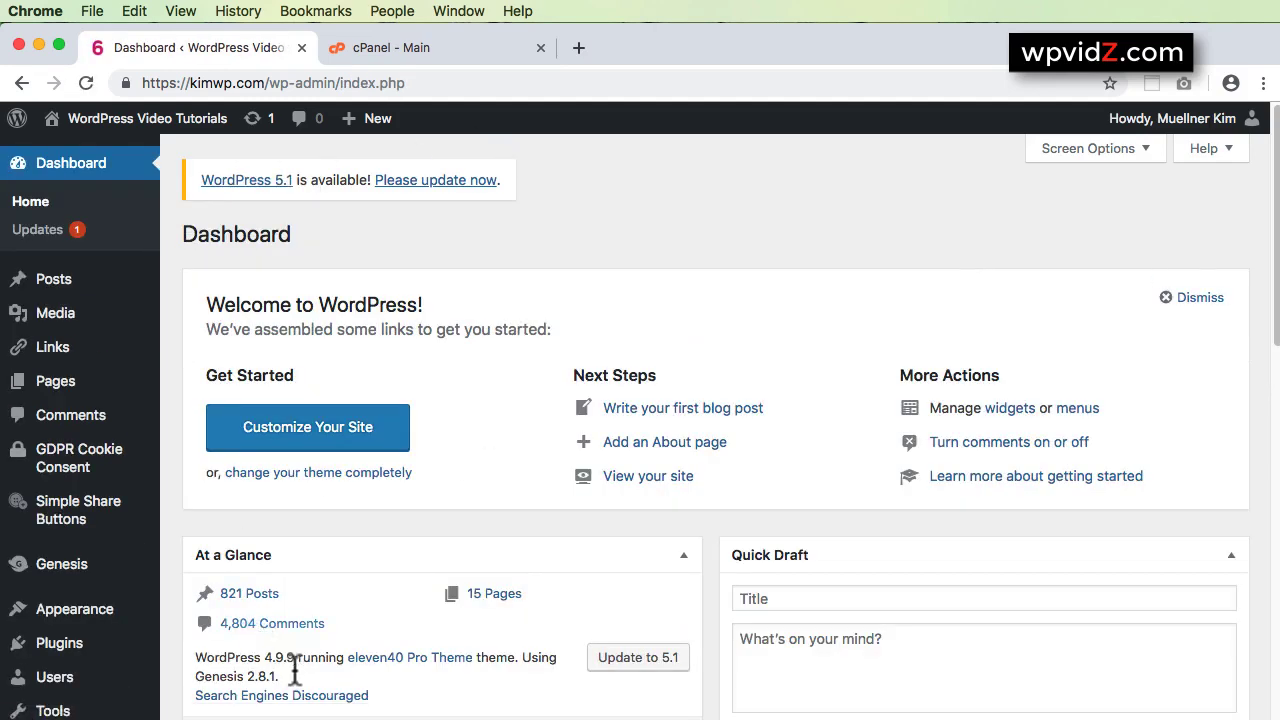
{"action": "left_click_drag", "start_coordinate": [264, 657], "coordinate": [296, 657]}
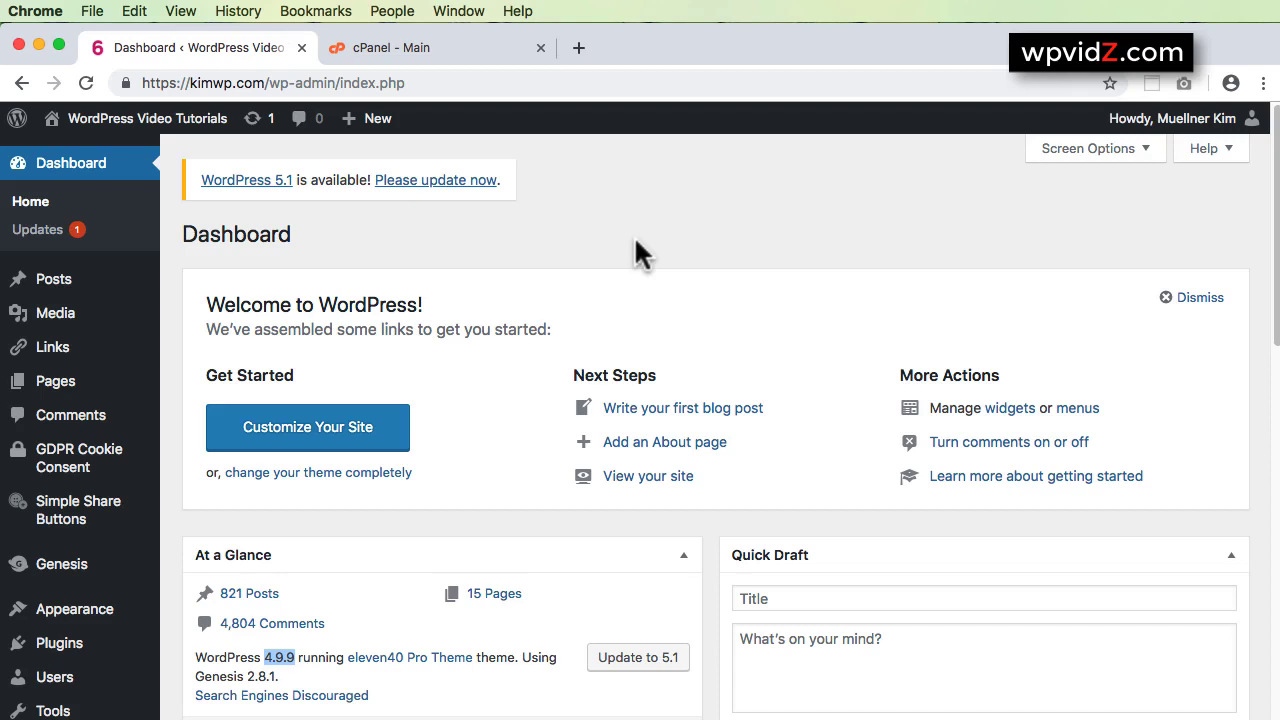
- Open the wp-config.php file in public_html for editing through the cPanel File Manager
{"action": "left_click", "coordinate": [548, 54]}
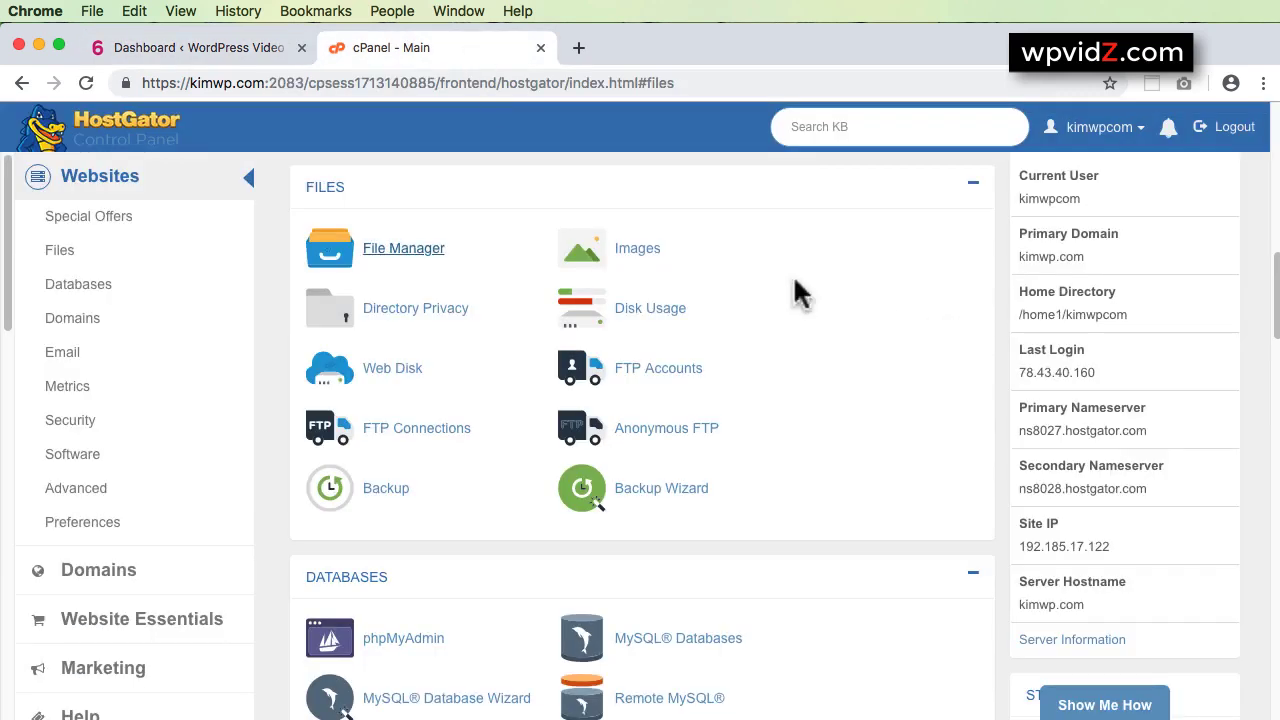
{"action": "left_click", "coordinate": [410, 252]}
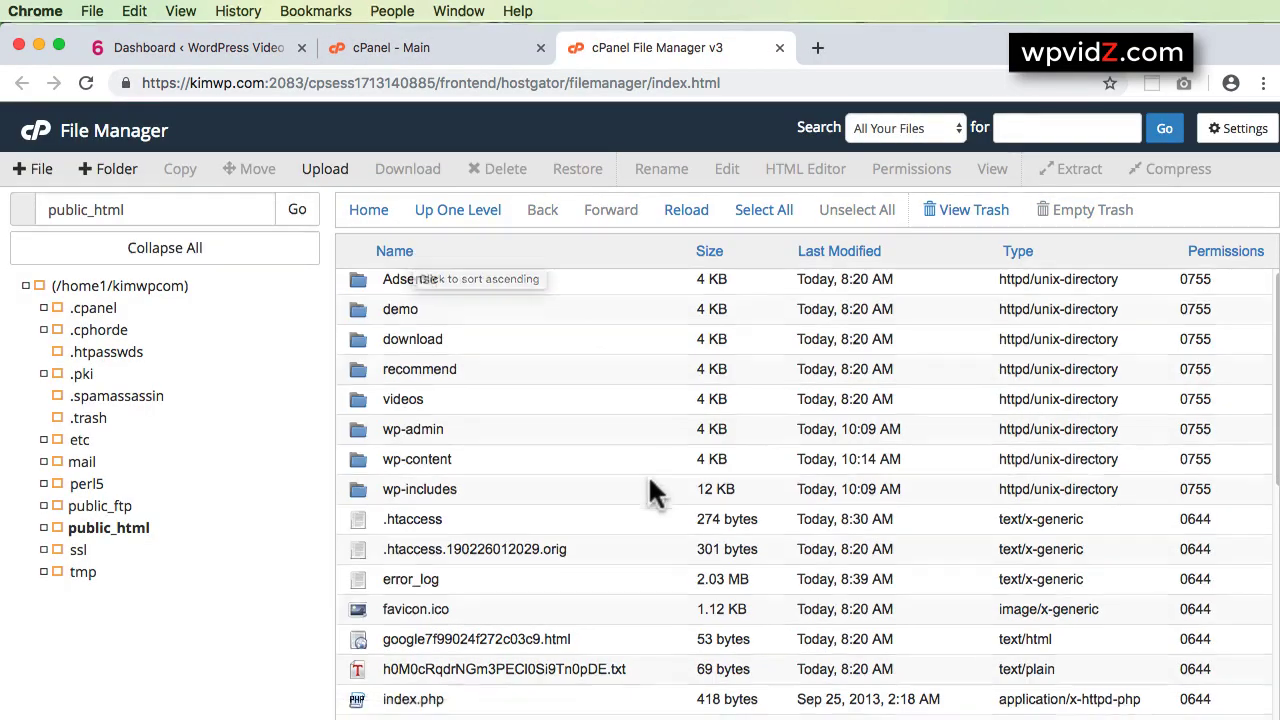
{"action": "scroll", "coordinate": [650, 490], "scroll_direction": "down", "scroll_amount": 5}
{"action": "scroll", "coordinate": [650, 490], "scroll_direction": "down", "scroll_amount": 5}
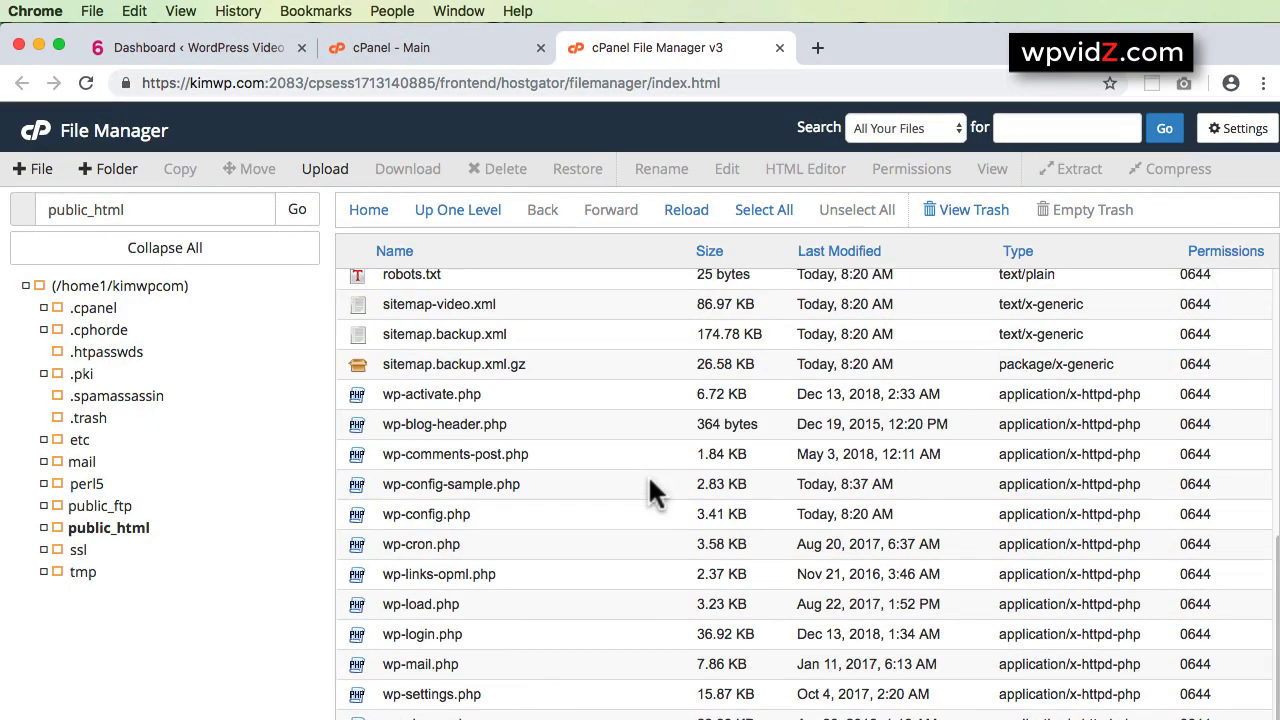
{"action": "left_click", "coordinate": [370, 510]}
{"action": "right_click", "coordinate": [365, 510]}
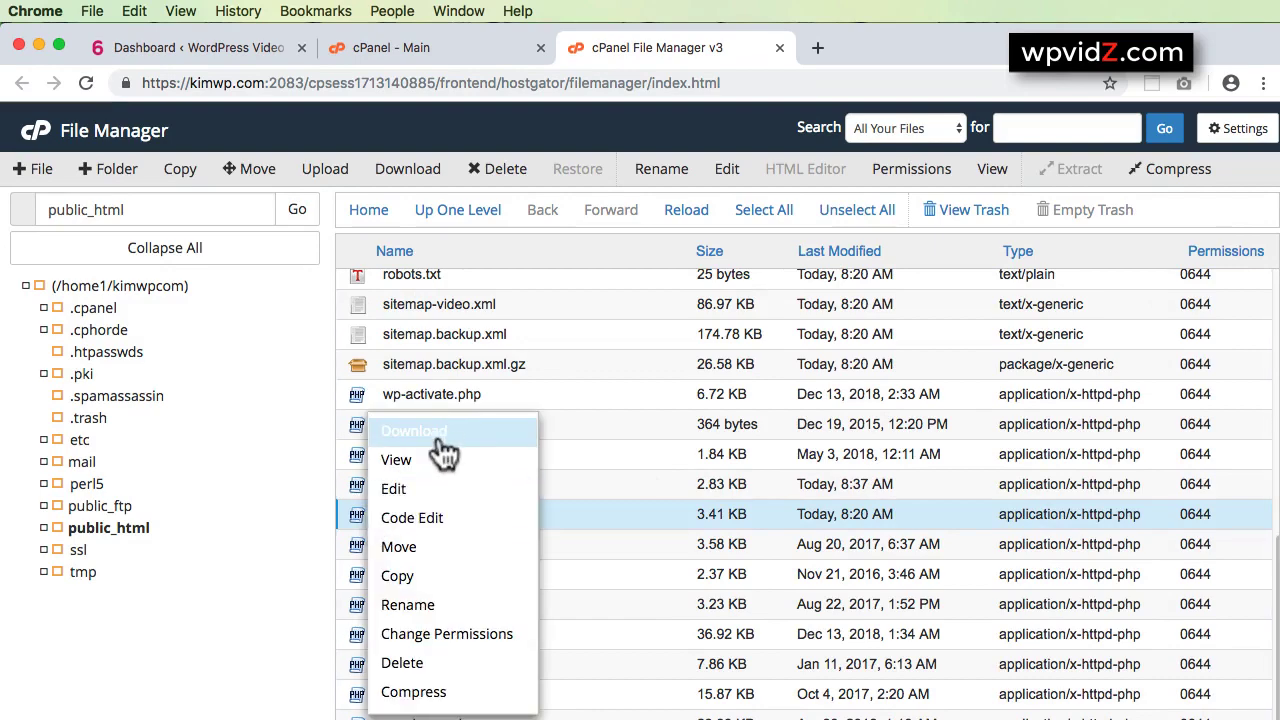
{"action": "left_click", "coordinate": [443, 489]}
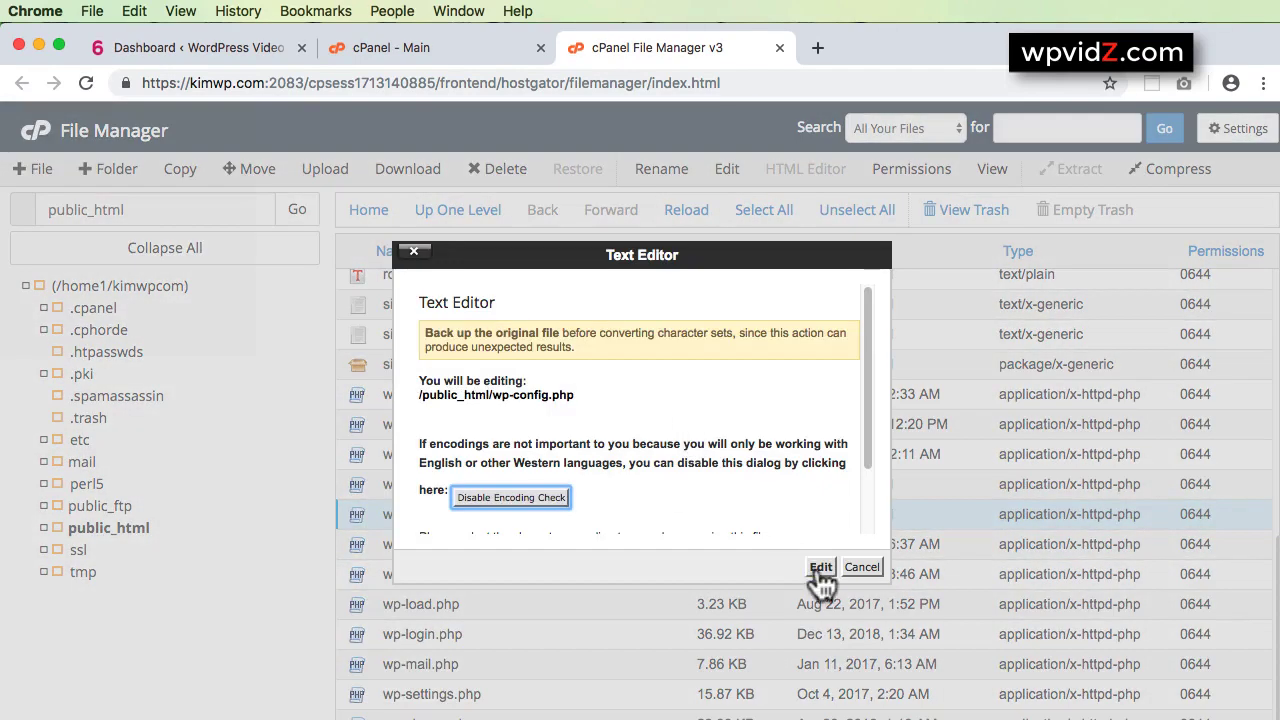
{"action": "left_click", "coordinate": [820, 568]}
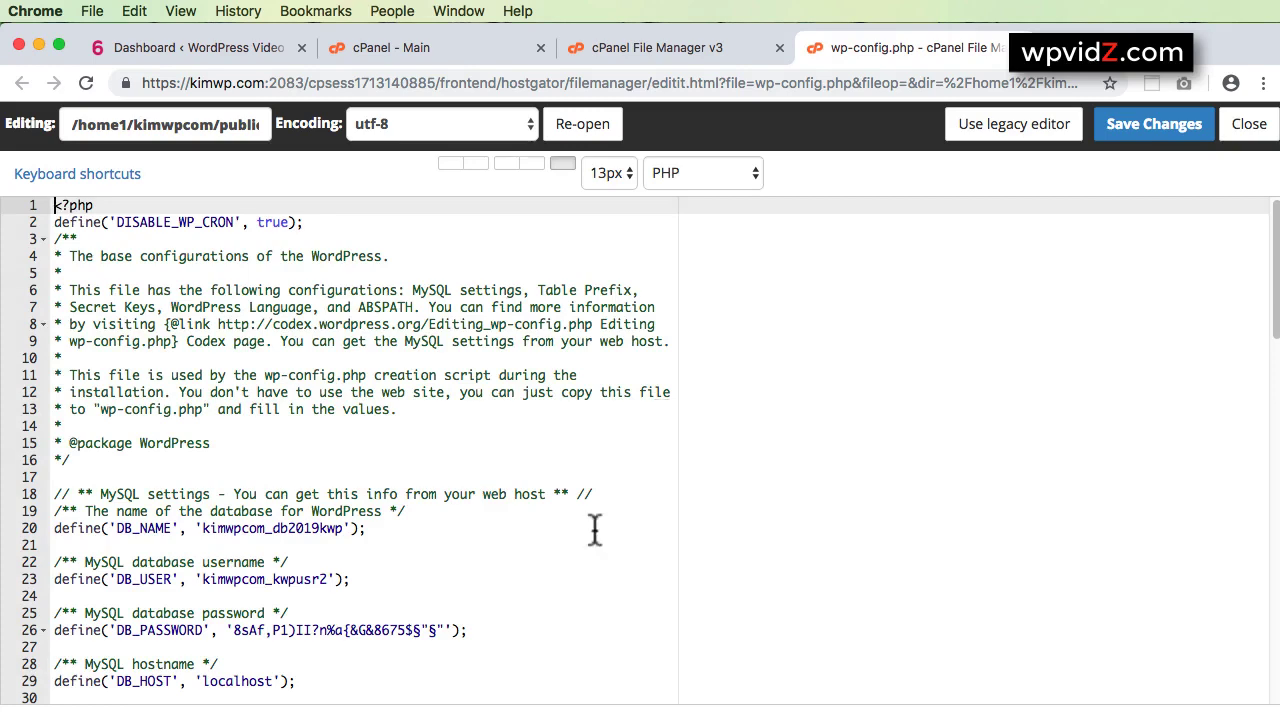
- Search Google for "wordpress automatic updates" in a new tab and open the WordPress Codex page Configuring Automatic Background Updates
{"action": "key", "text": "super+t"}
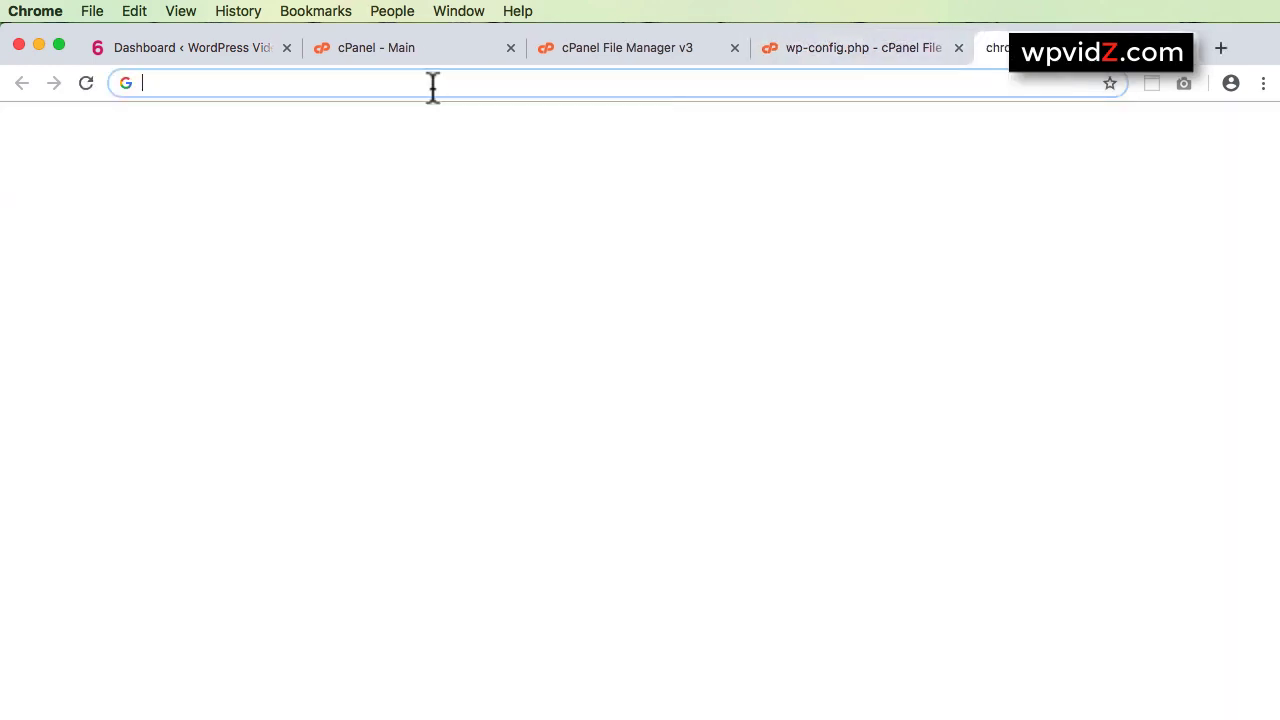
{"action": "type", "text": "wordpress "}
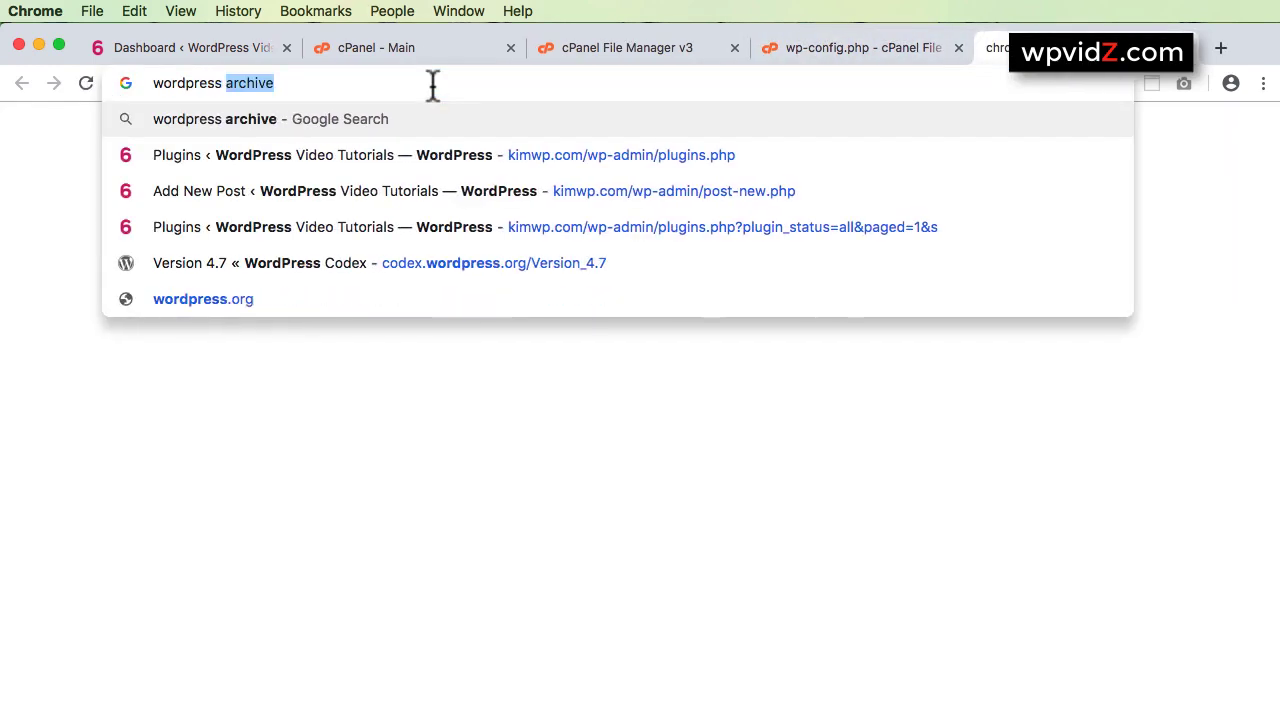
{"action": "type", "text": "automatic updates"}
{"action": "key", "text": "Return"}
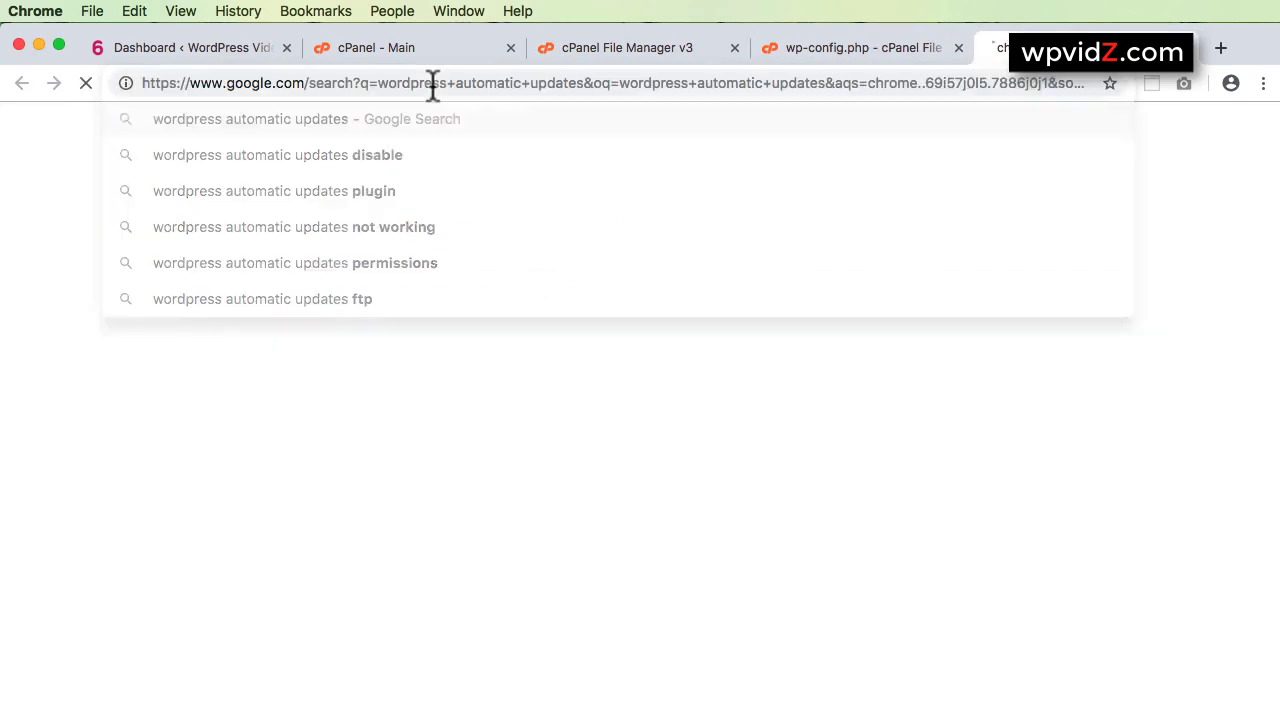
{"action": "scroll", "coordinate": [1106, 449], "scroll_direction": "down", "scroll_amount": 5}
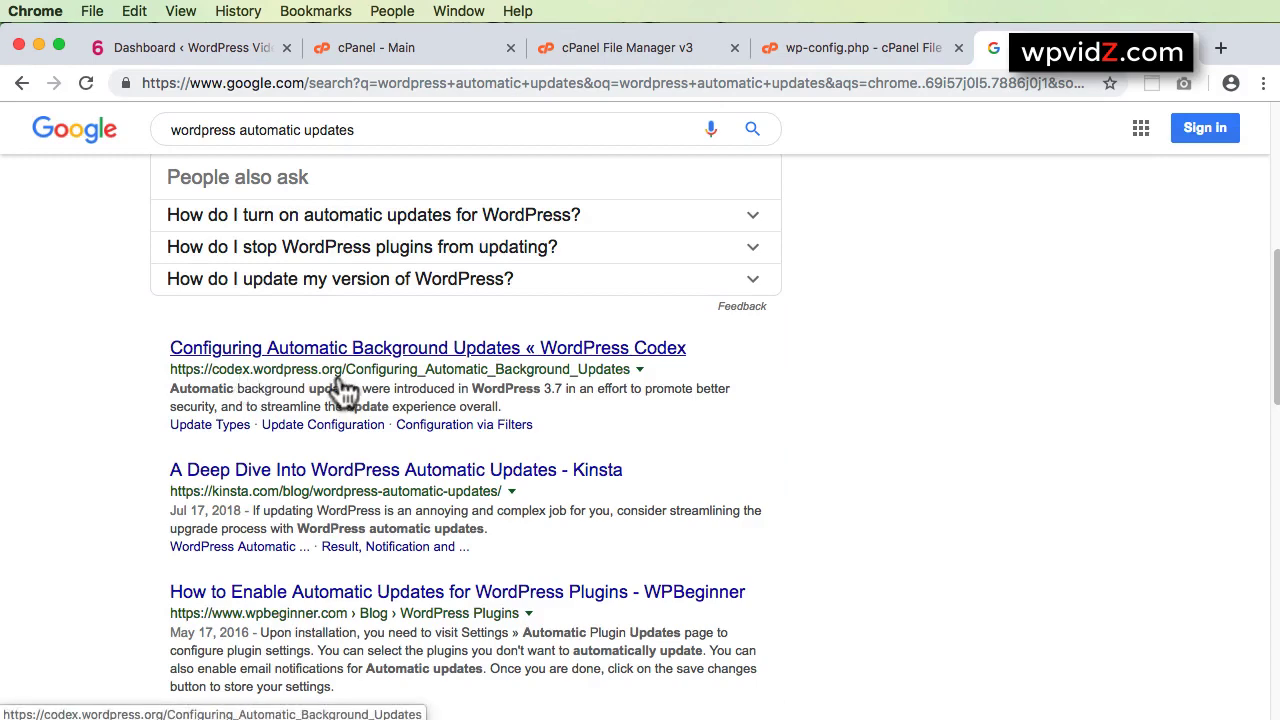
{"action": "left_click", "coordinate": [513, 352]}
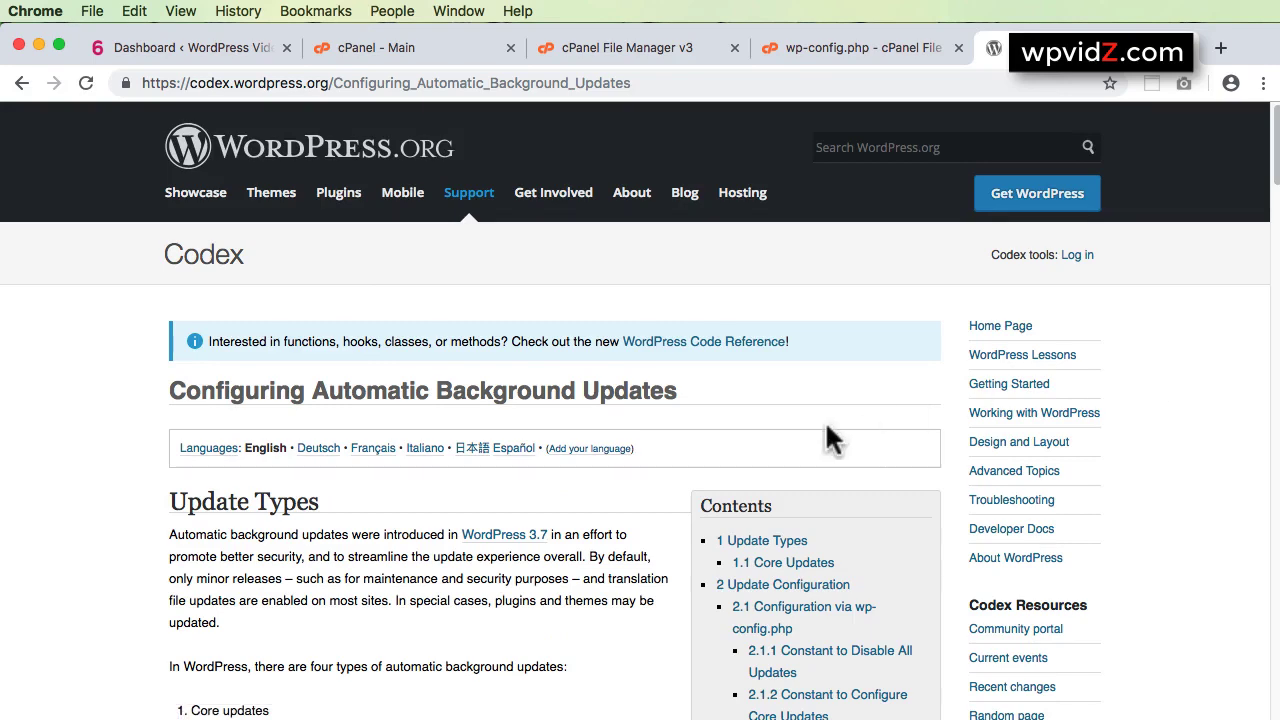
- Copy the code line define( 'WP_AUTO_UPDATE_CORE', true ); from the Codex section Constant to Configure Core Updates
{"action": "scroll", "coordinate": [823, 440], "scroll_direction": "down", "scroll_amount": 15}
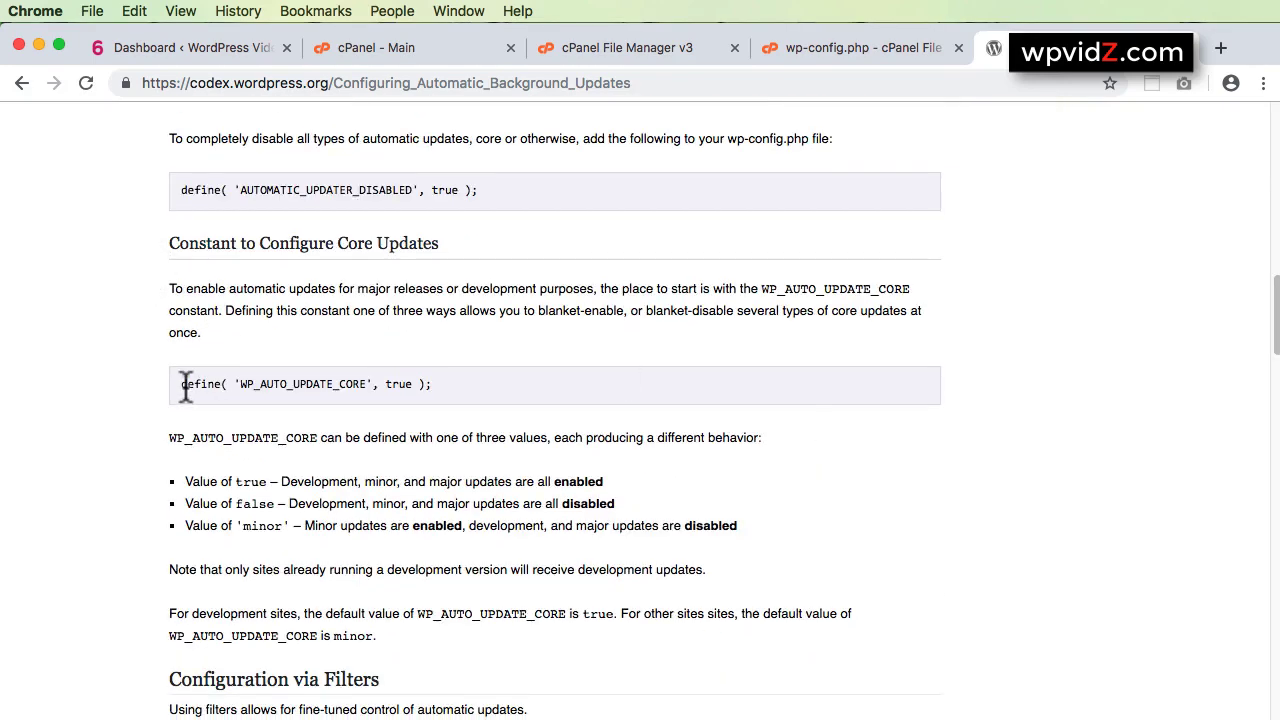
{"action": "left_click_drag", "start_coordinate": [183, 384], "coordinate": [452, 385]}
{"action": "right_click", "coordinate": [403, 384]}
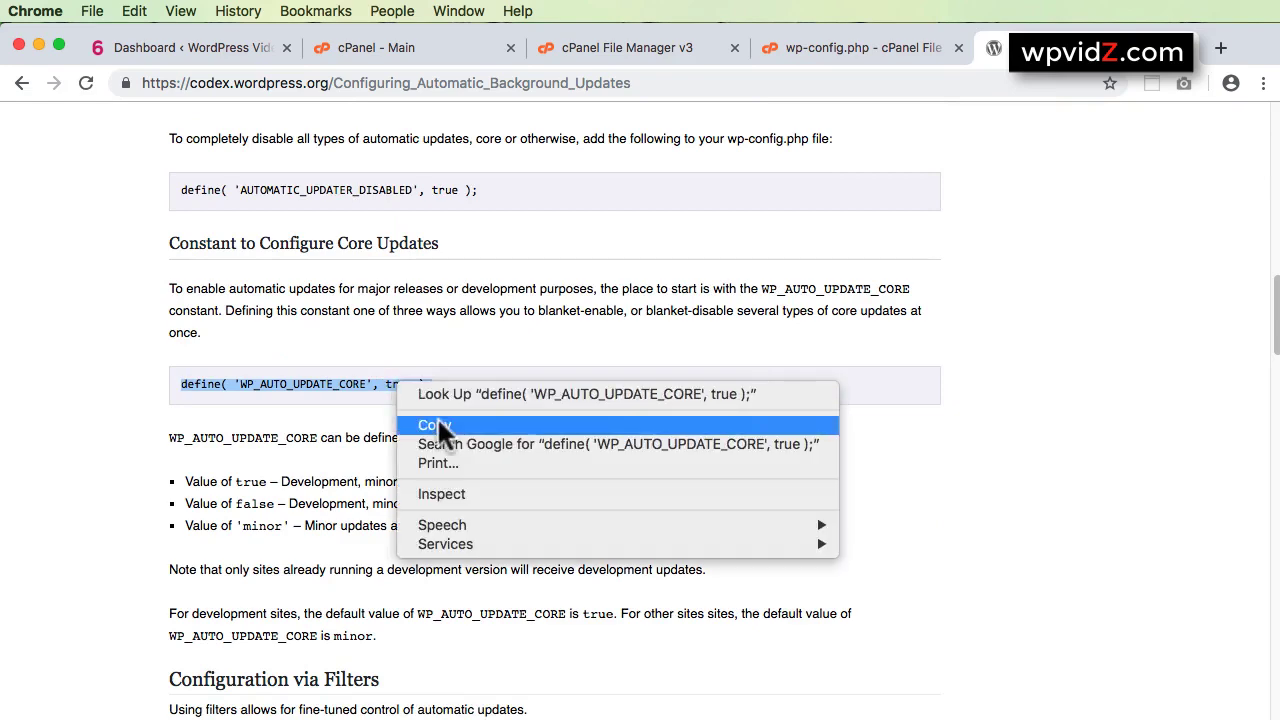
{"action": "left_click", "coordinate": [437, 425]}
- Add the comment "/** Enable minor updates but disable major updates**/" below the require_once line at the end of wp-config.php
{"action": "left_click", "coordinate": [776, 52]}
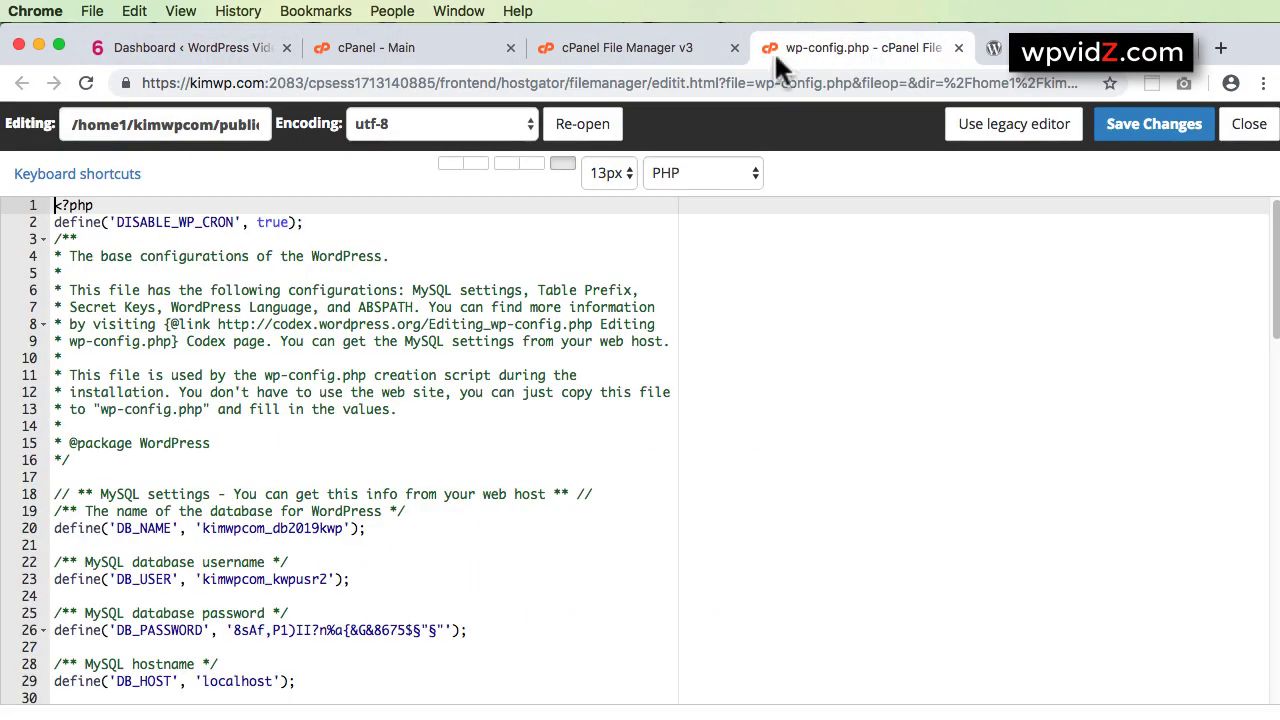
{"action": "scroll", "coordinate": [420, 630], "scroll_direction": "down", "scroll_amount": 15}
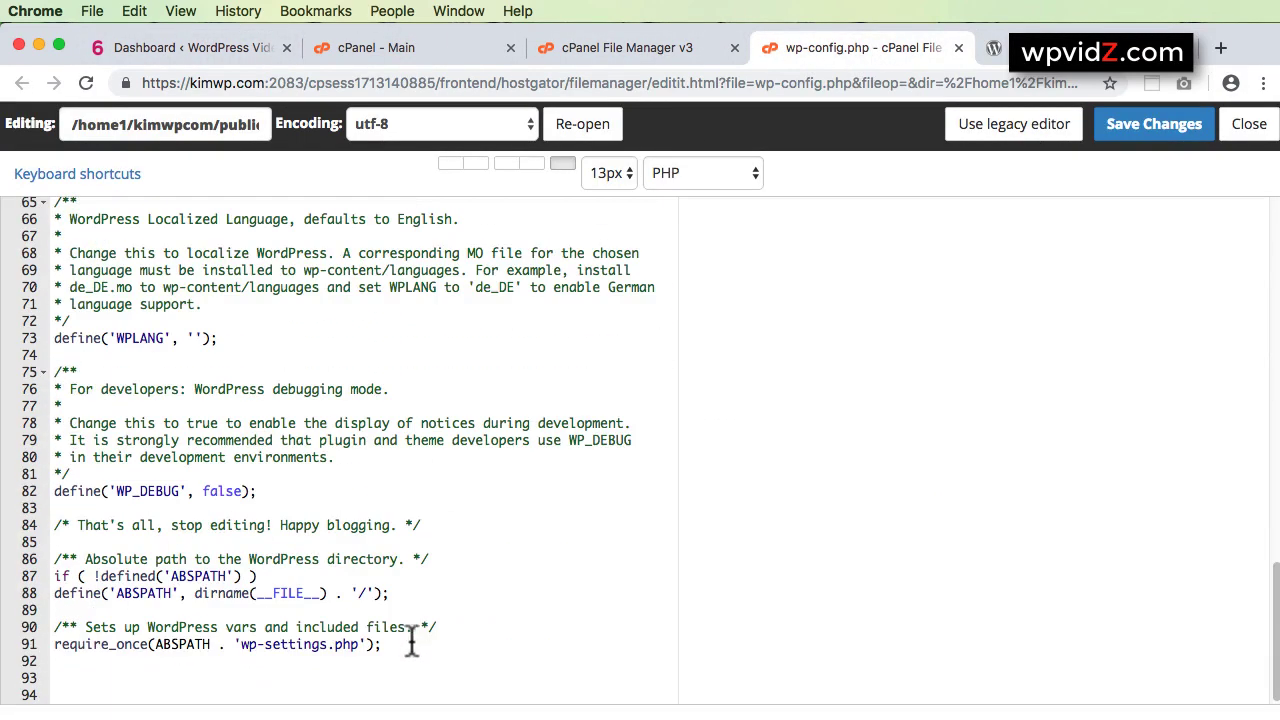
{"action": "left_click", "coordinate": [295, 677]}
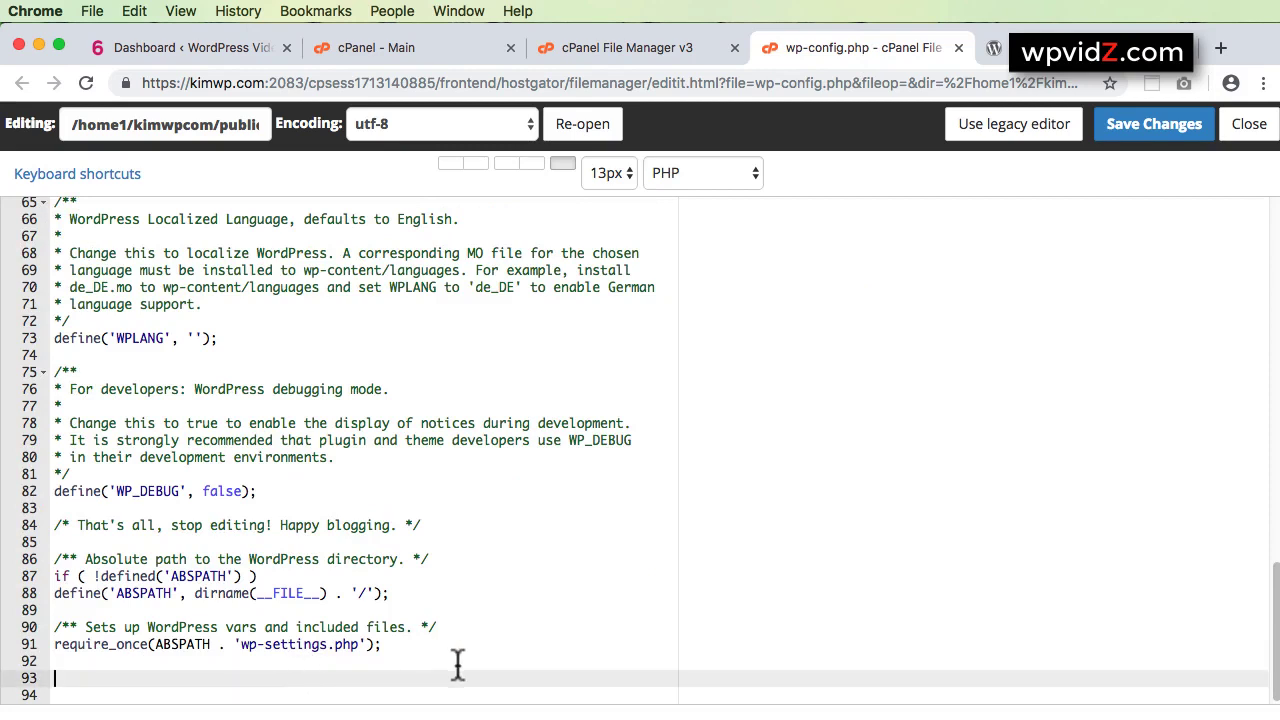
{"action": "type", "text": "/** Enable minor updates but "}
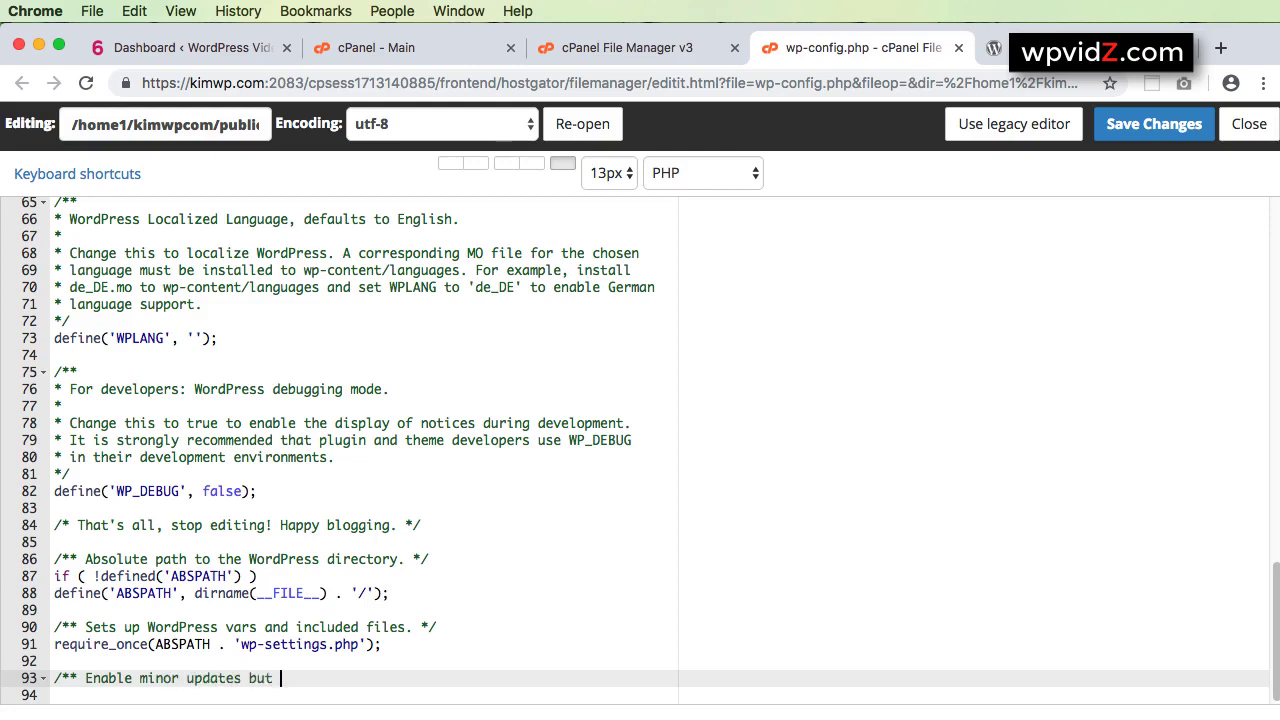
{"action": "type", "text": "disable major updates"}
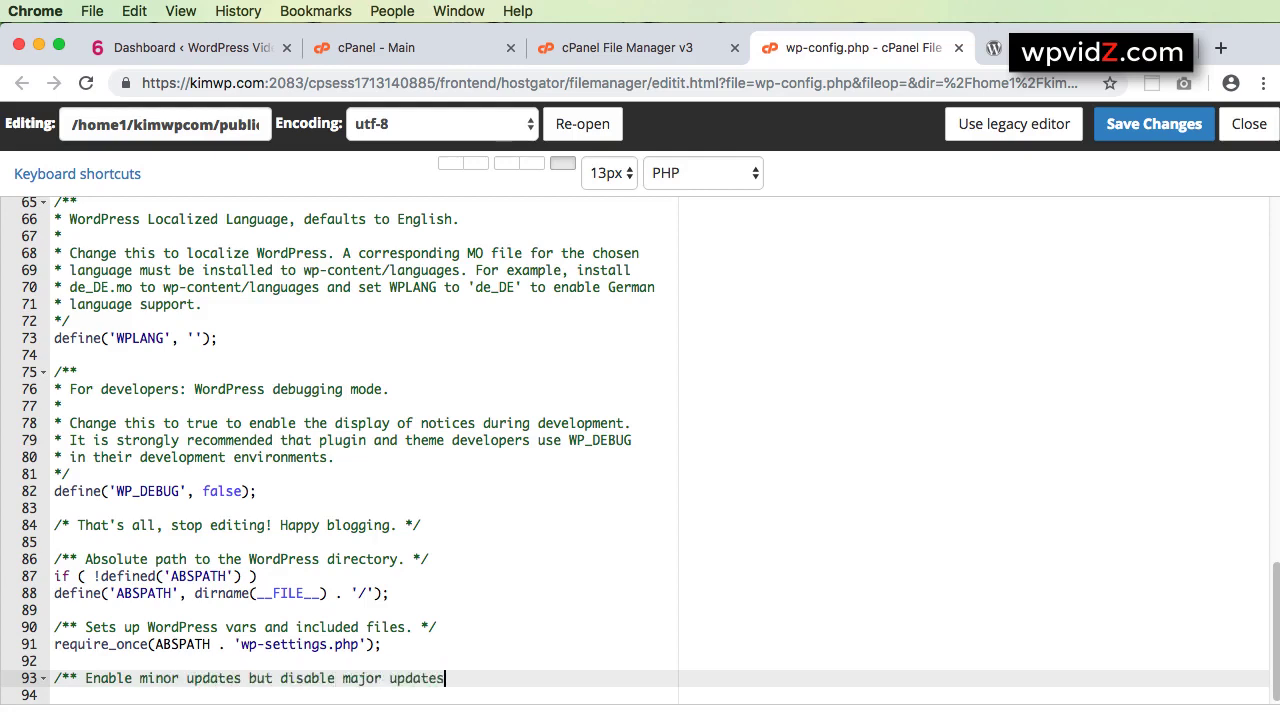
{"action": "type", "text": "**/"}
{"action": "key", "text": "Return"}
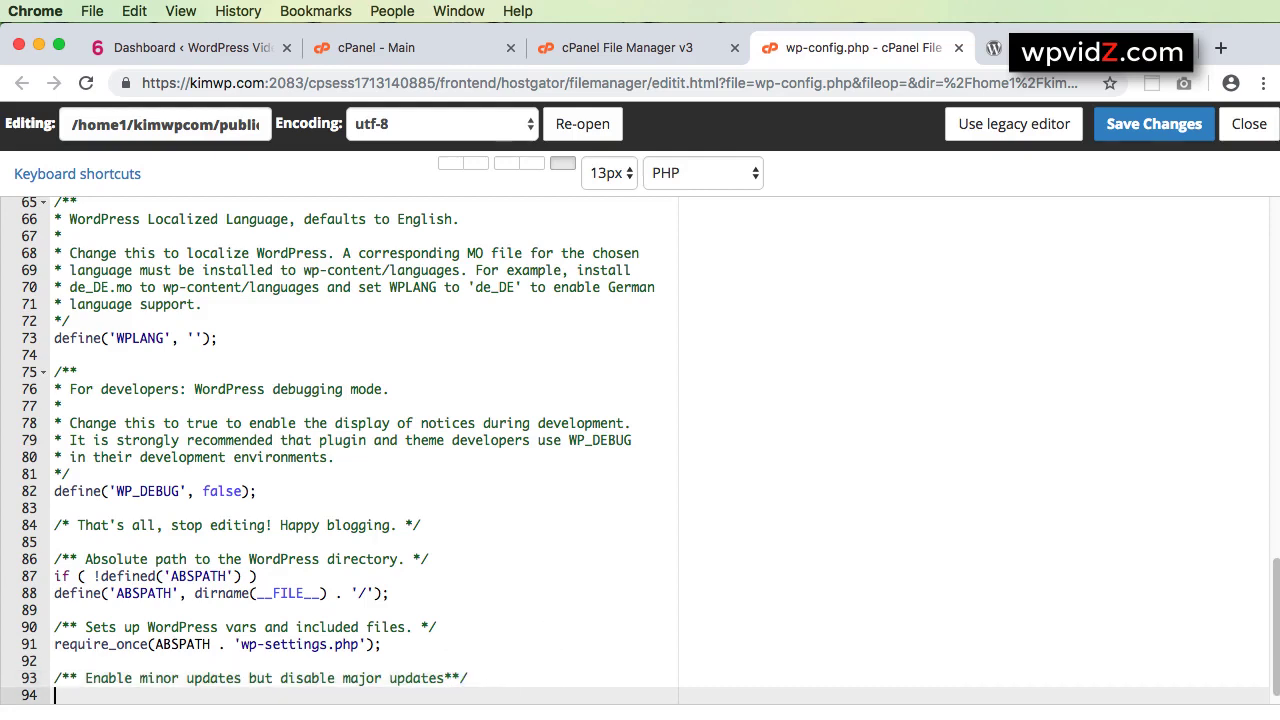
- Paste the copied WP_AUTO_UPDATE_CORE define line beneath the new comment and retype the constant's opening single quote
{"action": "scroll", "coordinate": [363, 677], "scroll_direction": "down", "scroll_amount": 1}
{"action": "key", "text": "super+v"}
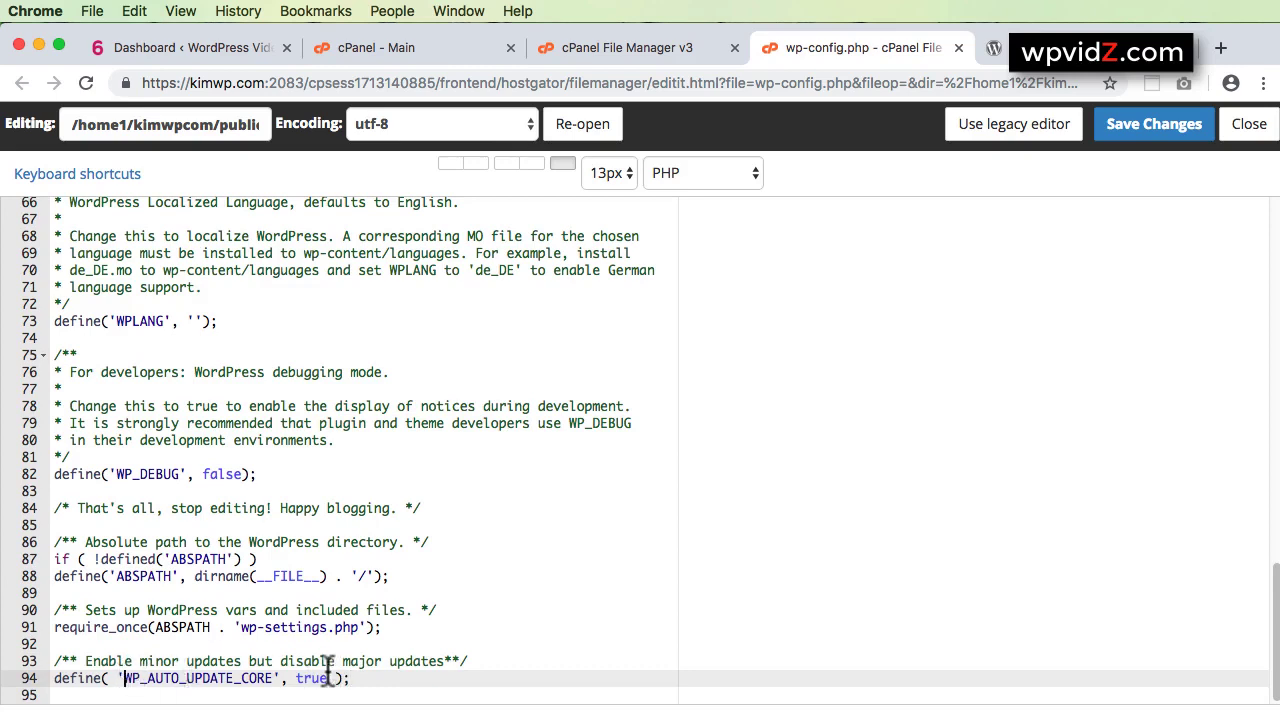
{"action": "key", "text": "BackSpace"}
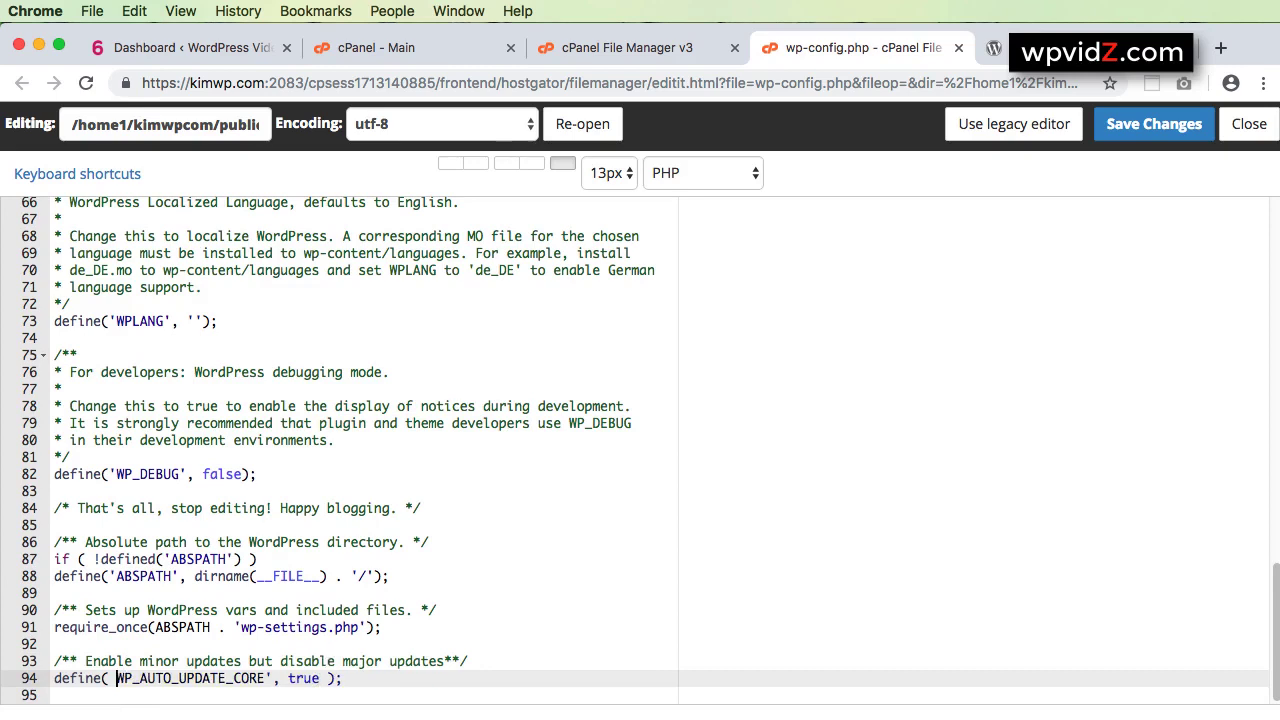
{"action": "type", "text": "'"}
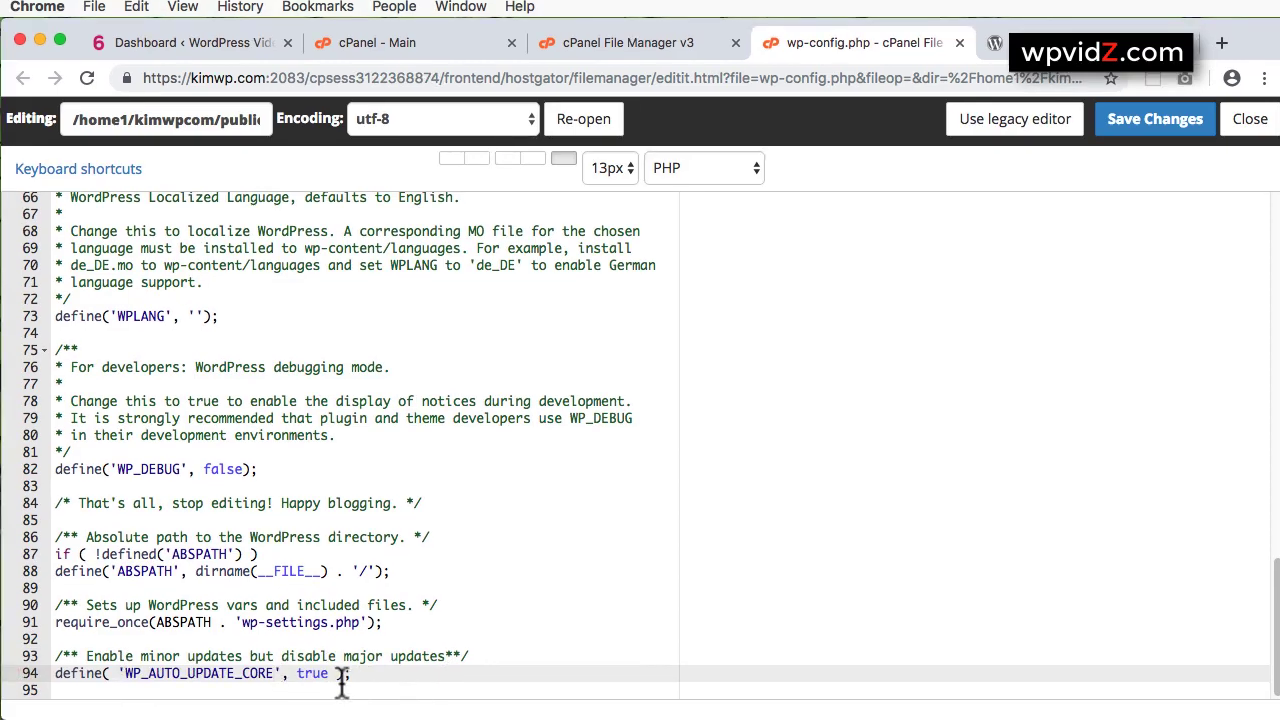
- Set the WP_AUTO_UPDATE_CORE value to 'minor' and save the changes to wp-config.php
{"action": "double_click", "coordinate": [314, 673]}
{"action": "key", "text": "BackSpace"}
{"action": "type", "text": "'"}
{"action": "type", "text": "minor"}
{"action": "left_click", "coordinate": [1105, 120]}
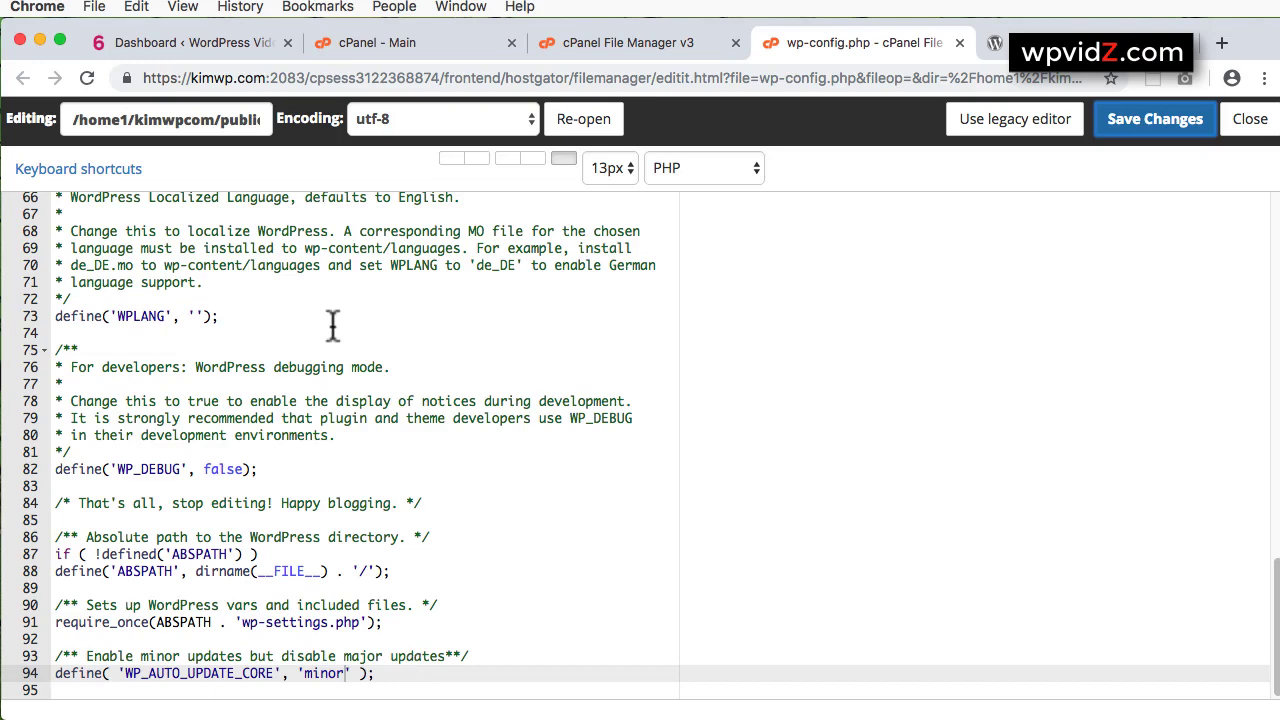
{"action": "left_click_drag", "start_coordinate": [266, 78], "coordinate": [133, 77]}
{"action": "right_click", "coordinate": [176, 66]}
{"action": "left_click", "coordinate": [216, 198]}
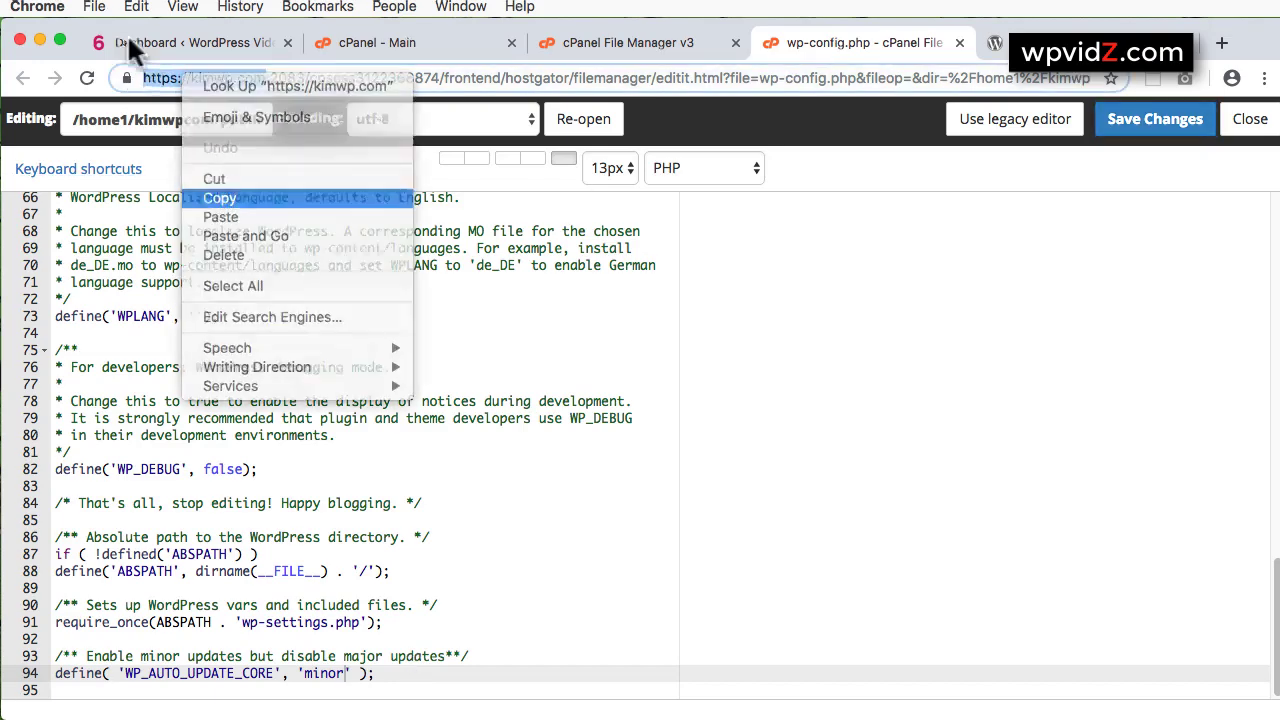
{"action": "left_click", "coordinate": [96, 8]}
{"action": "left_click", "coordinate": [110, 70]}
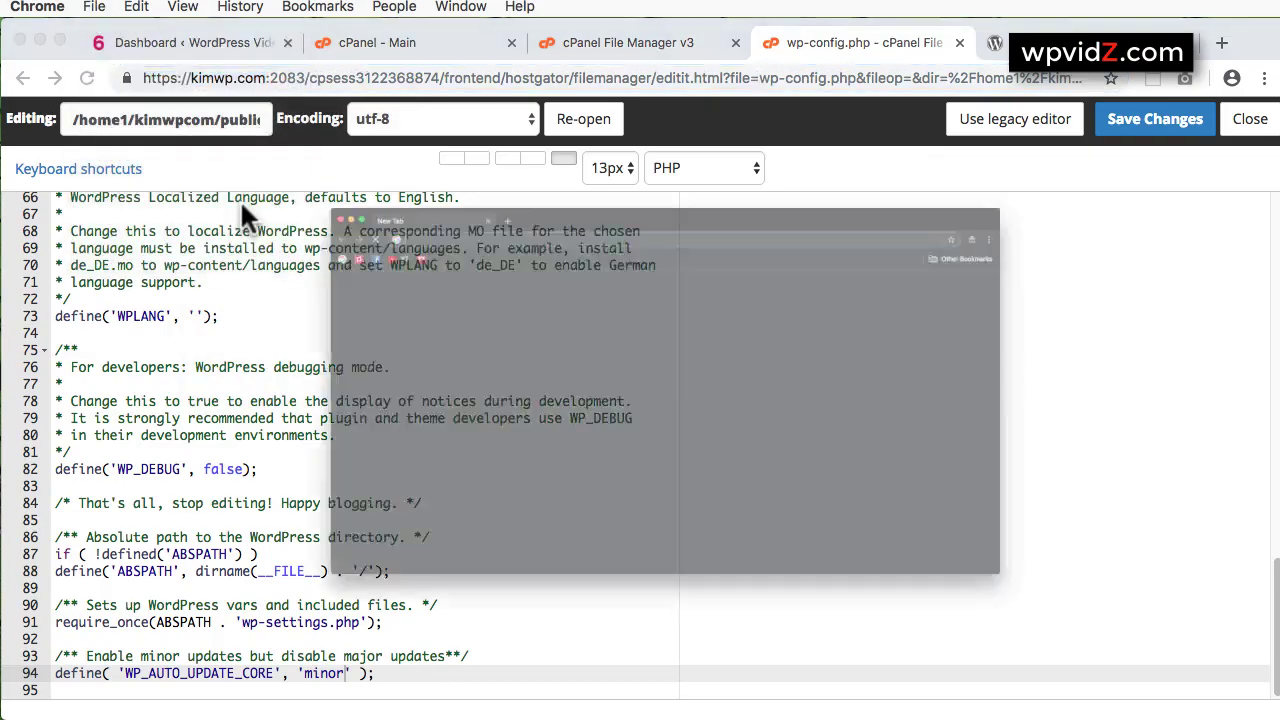
{"action": "key", "text": "super+v"}
{"action": "key", "text": "Return"}
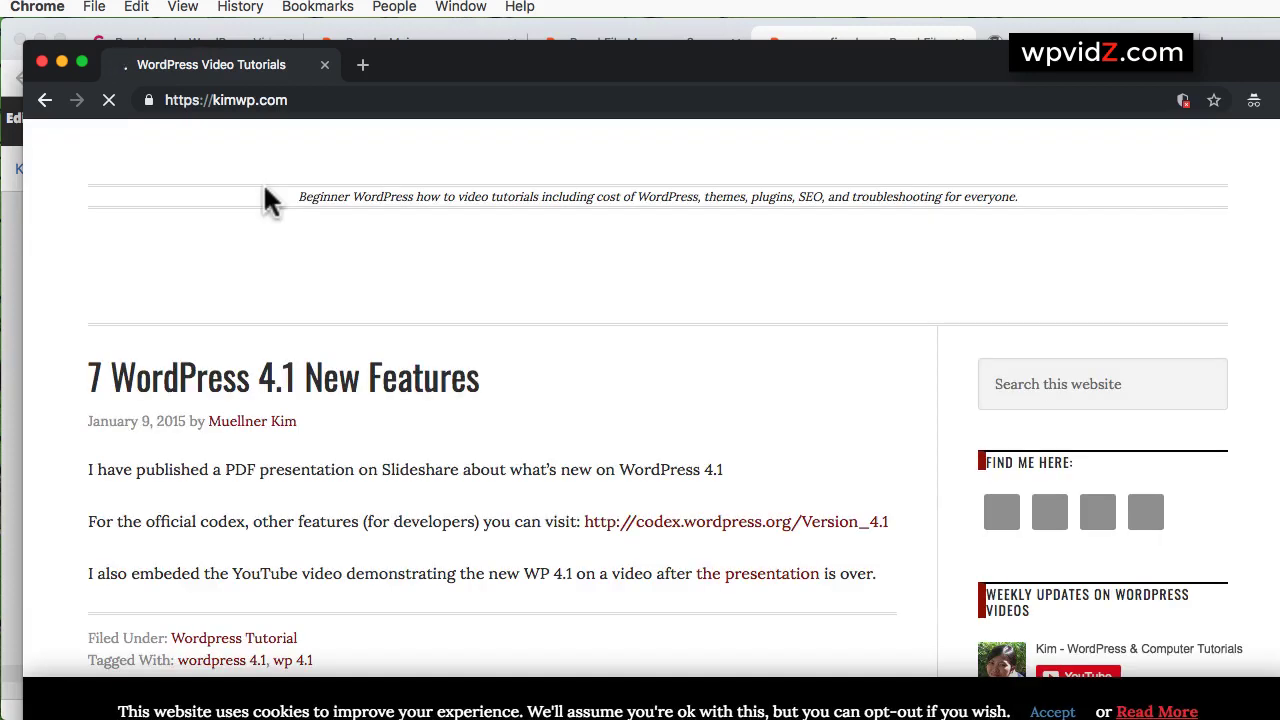
{"action": "left_click", "coordinate": [345, 100]}
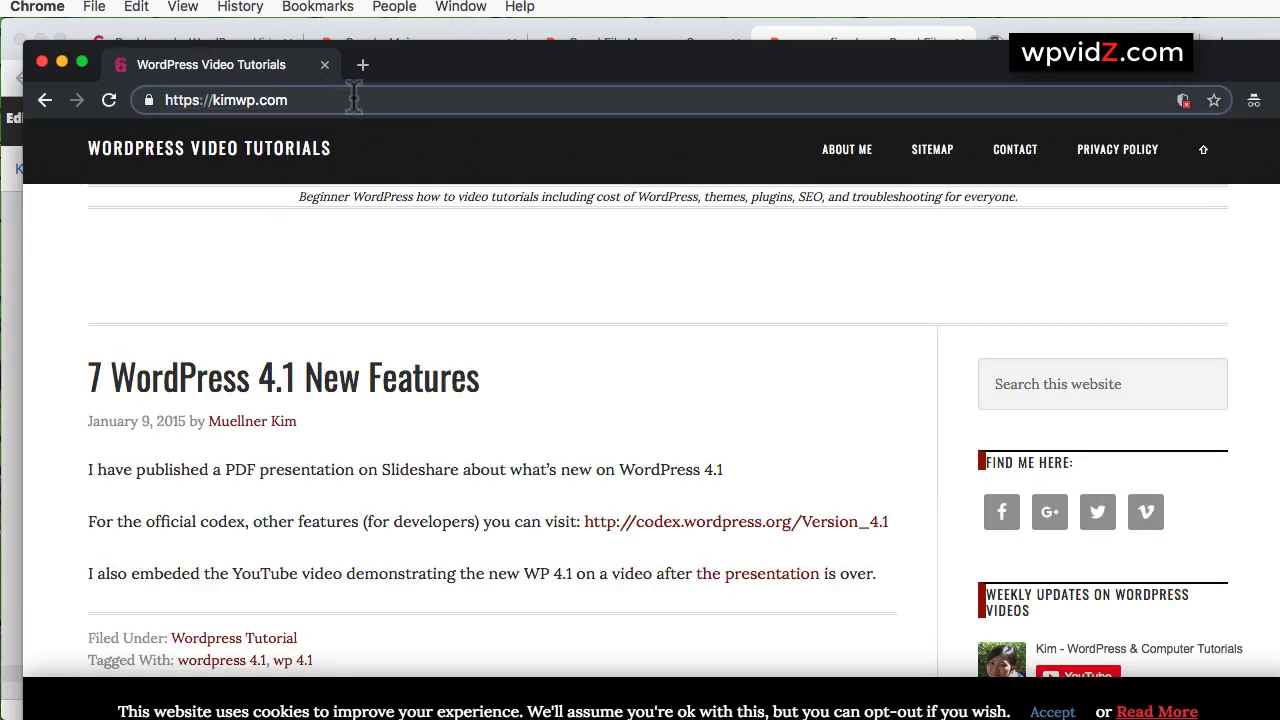
{"action": "type", "text": "/wp-admin"}
{"action": "key", "text": "Return"}
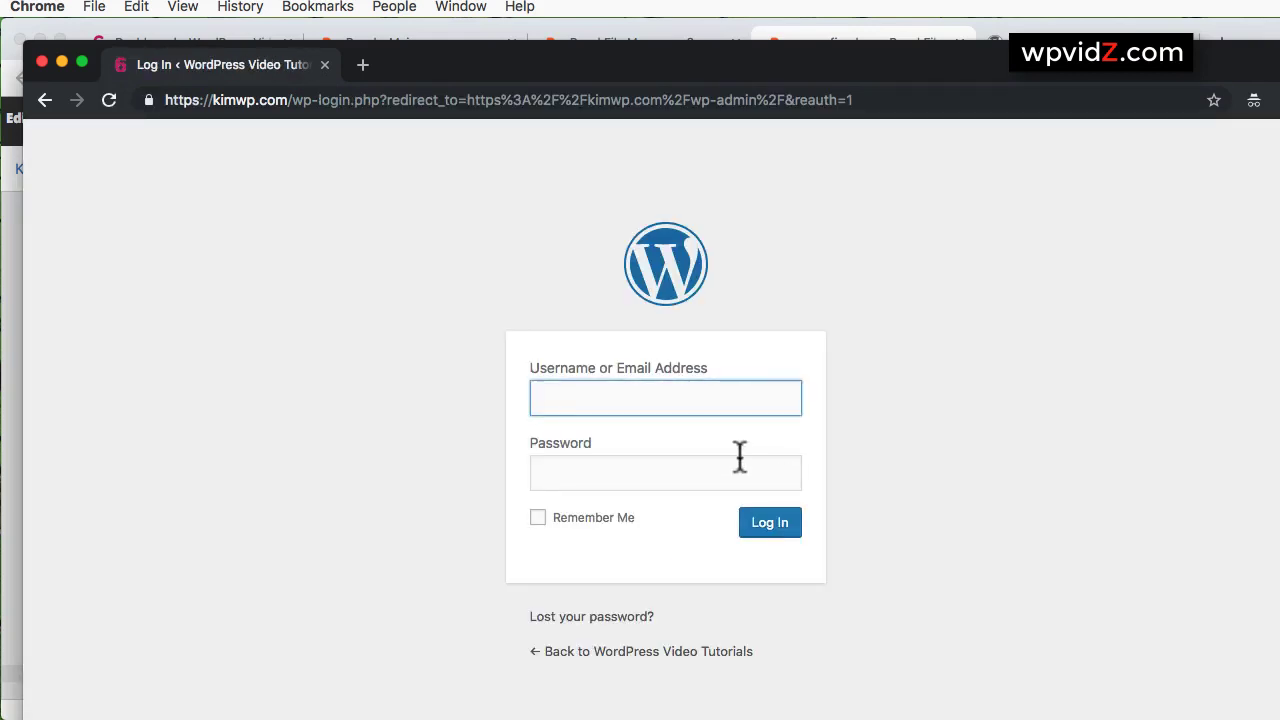
{"action": "left_click", "coordinate": [41, 62]}
- Close the Codex and cPanel tabs, and examine the WordPress version on the reloaded Dashboard
{"action": "left_click", "coordinate": [959, 42]}
{"action": "left_click", "coordinate": [959, 42]}
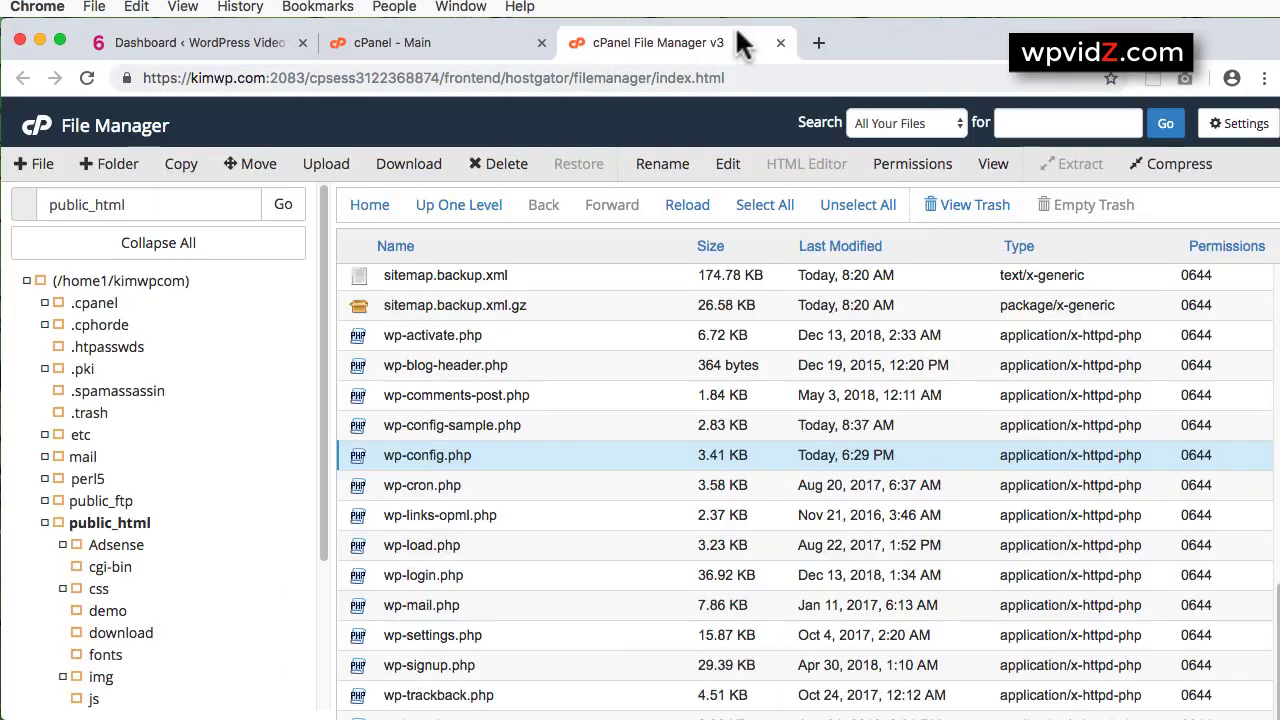
{"action": "left_click", "coordinate": [736, 42]}
{"action": "left_click", "coordinate": [541, 42]}
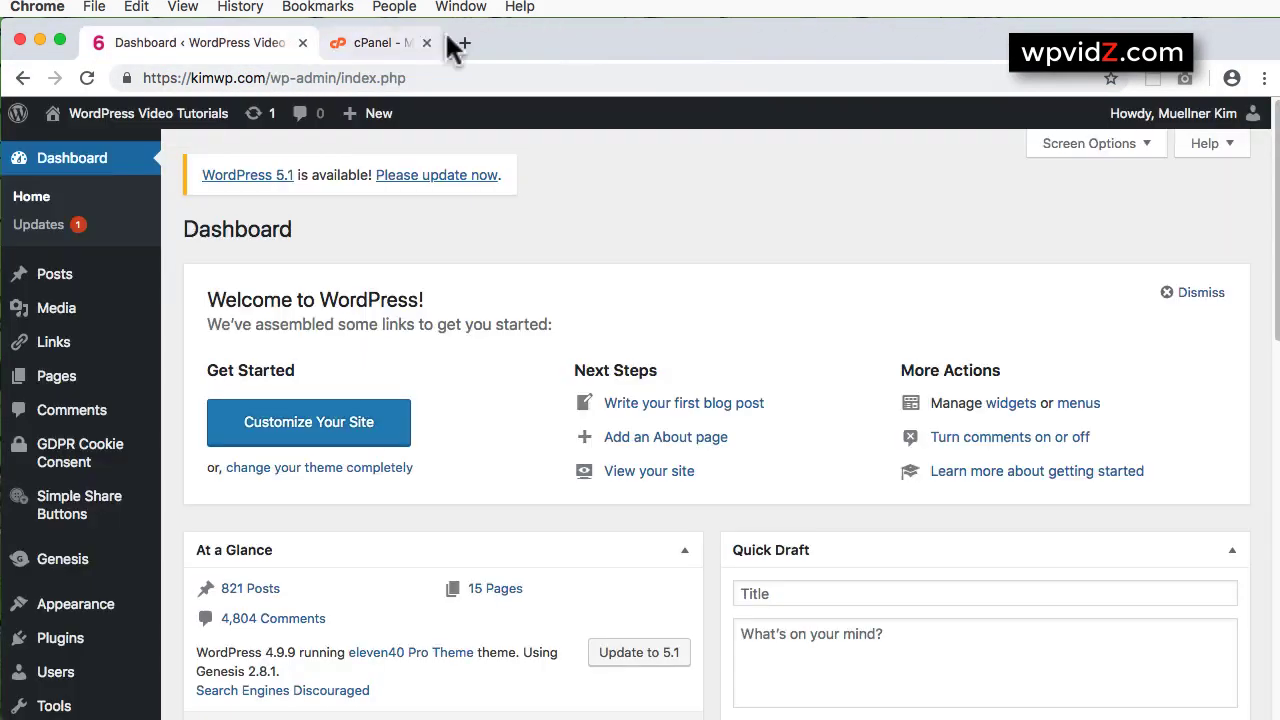
{"action": "left_click", "coordinate": [87, 78]}
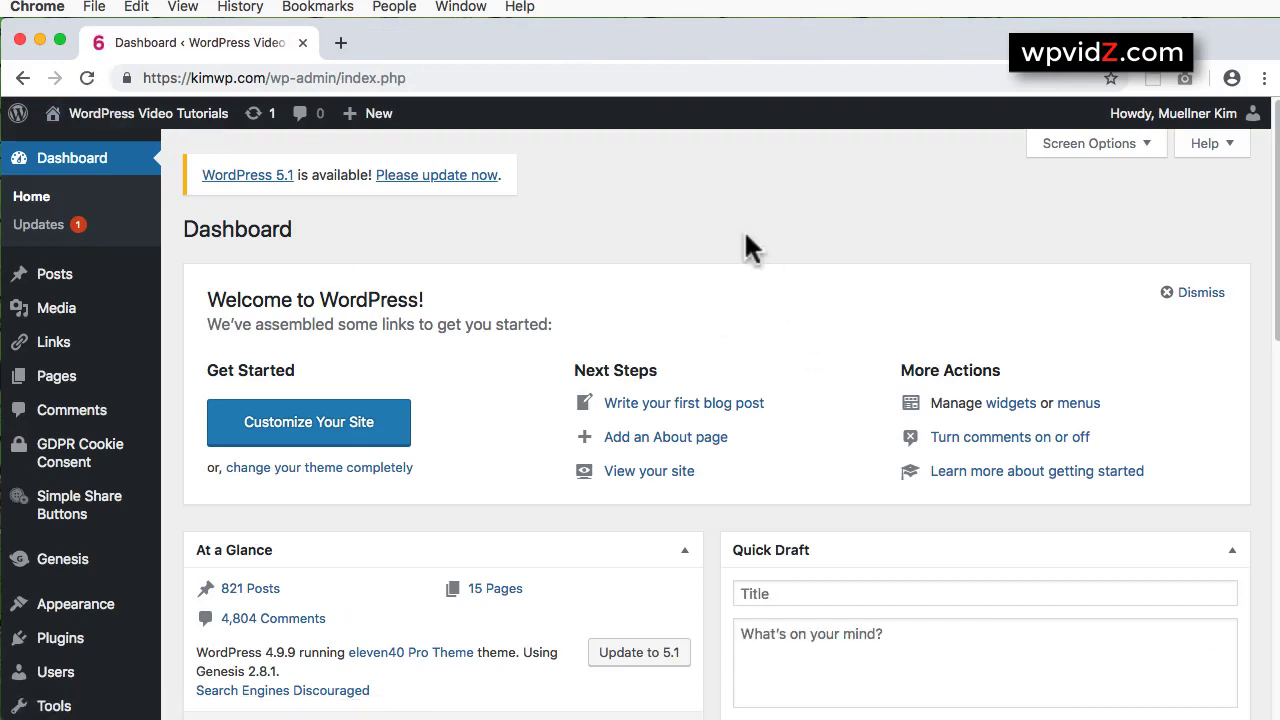
{"action": "double_click", "coordinate": [268, 652]}
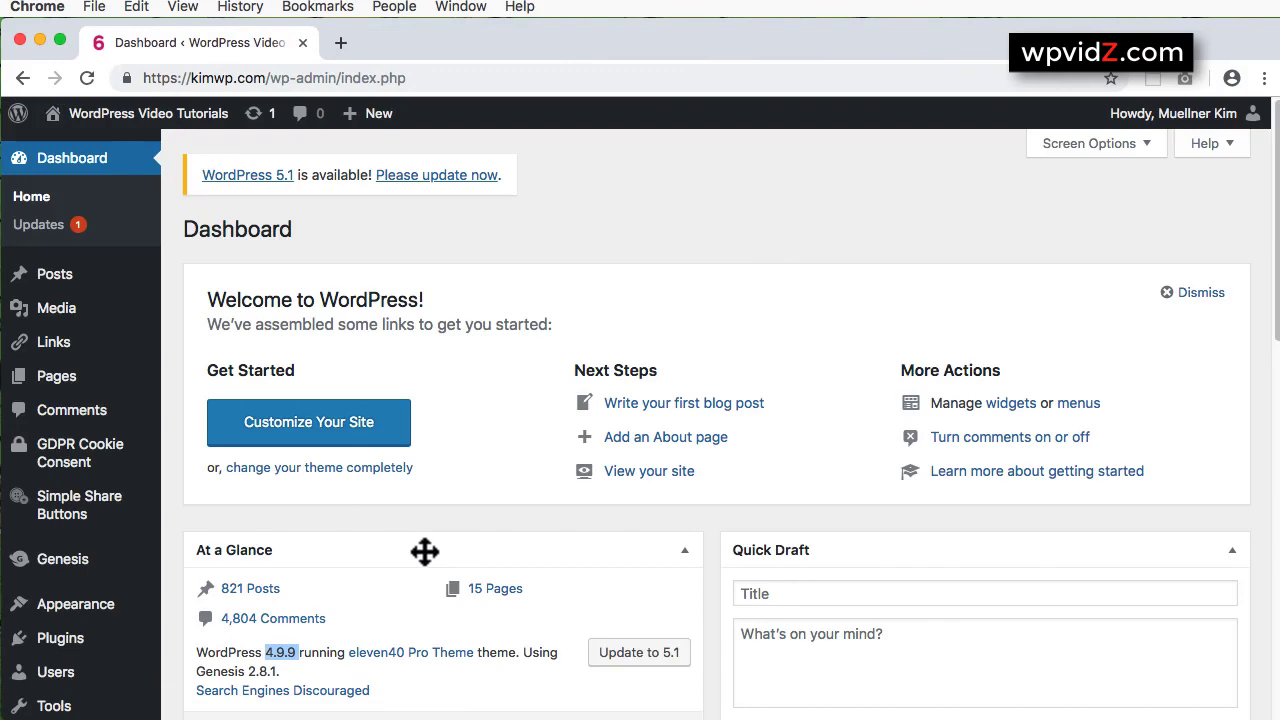